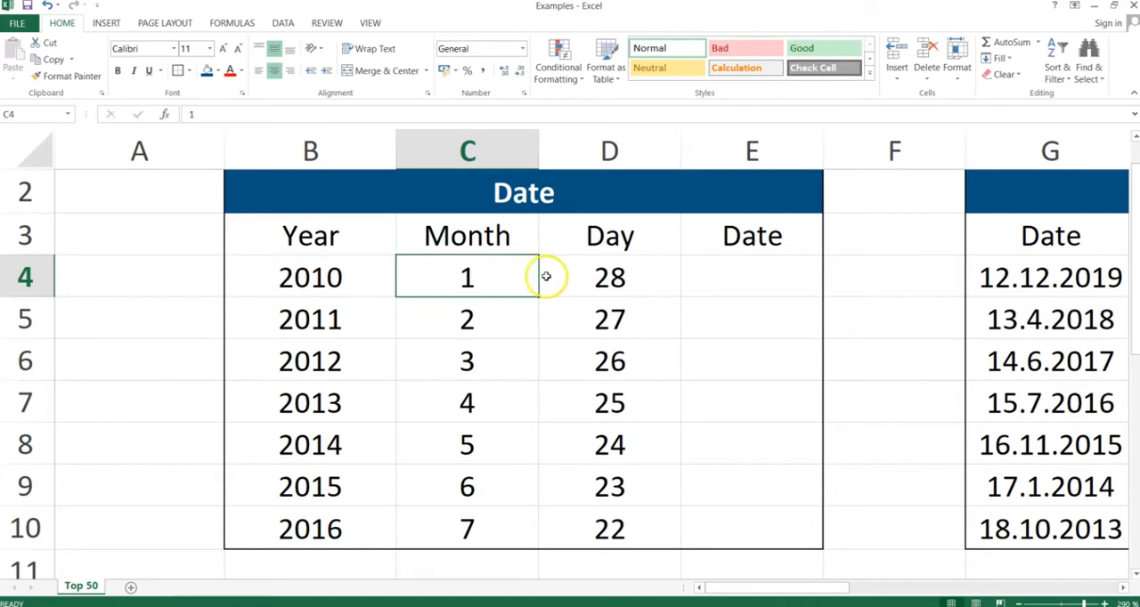
- Enter =DATE(B4;C4;D4) in cell E4 to build a date from the row's year, month and day
click(578, 280)
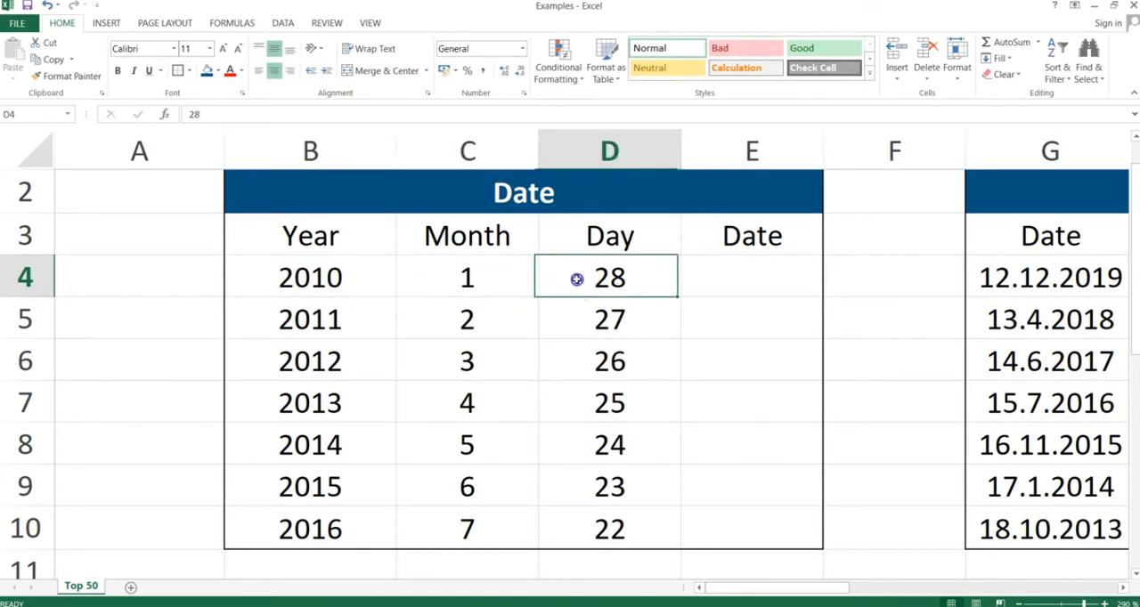
click(738, 284)
text(=date()
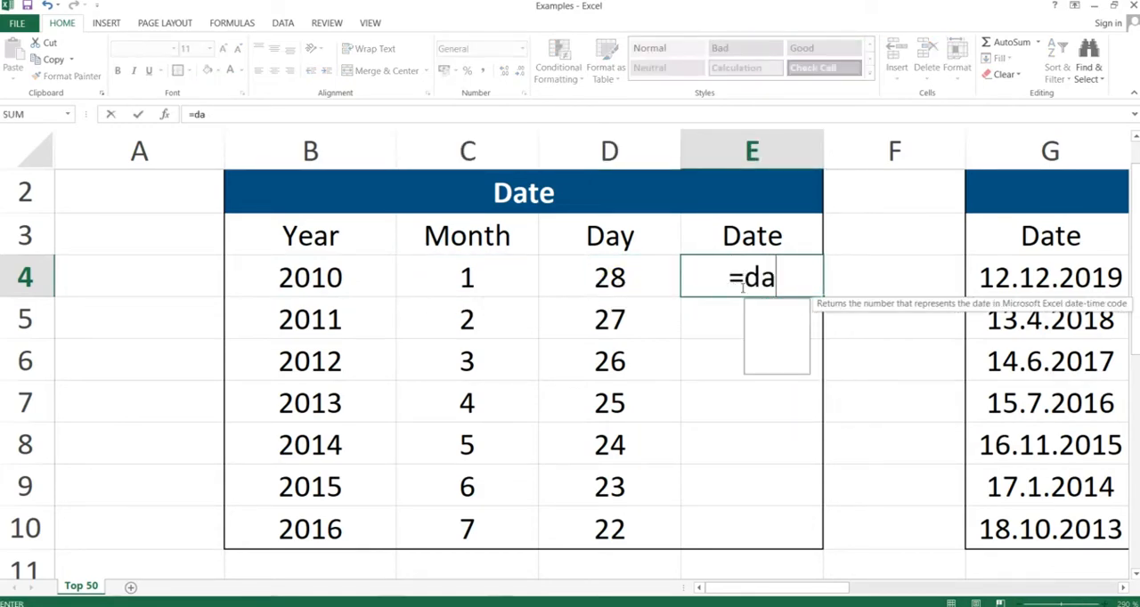
key(Left)
key(Left)
key(Left)
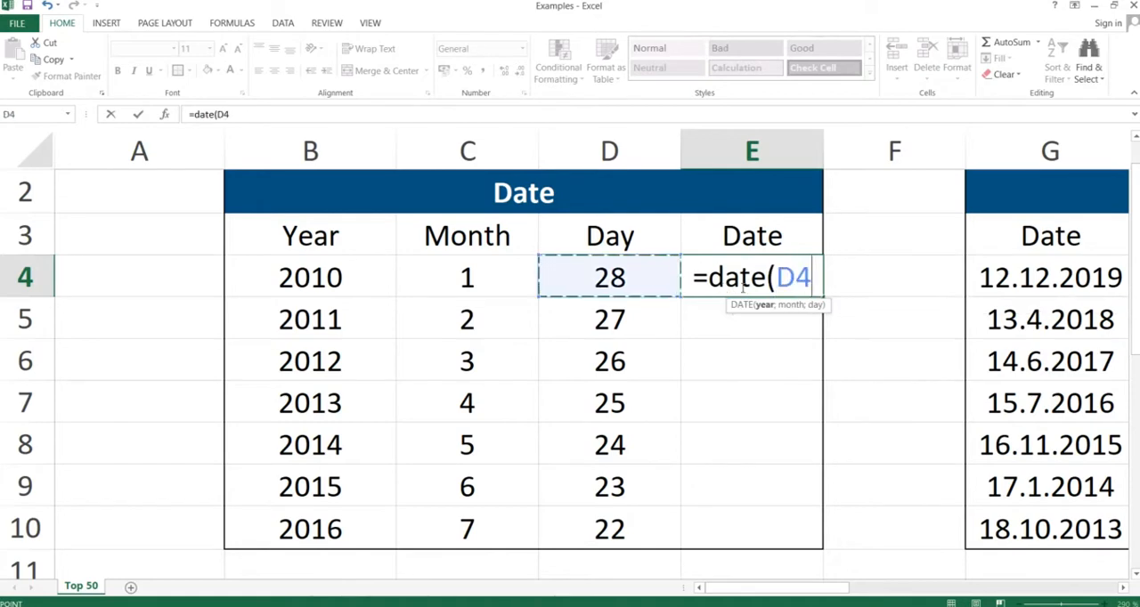
text(;)
key(Left)
key(Left)
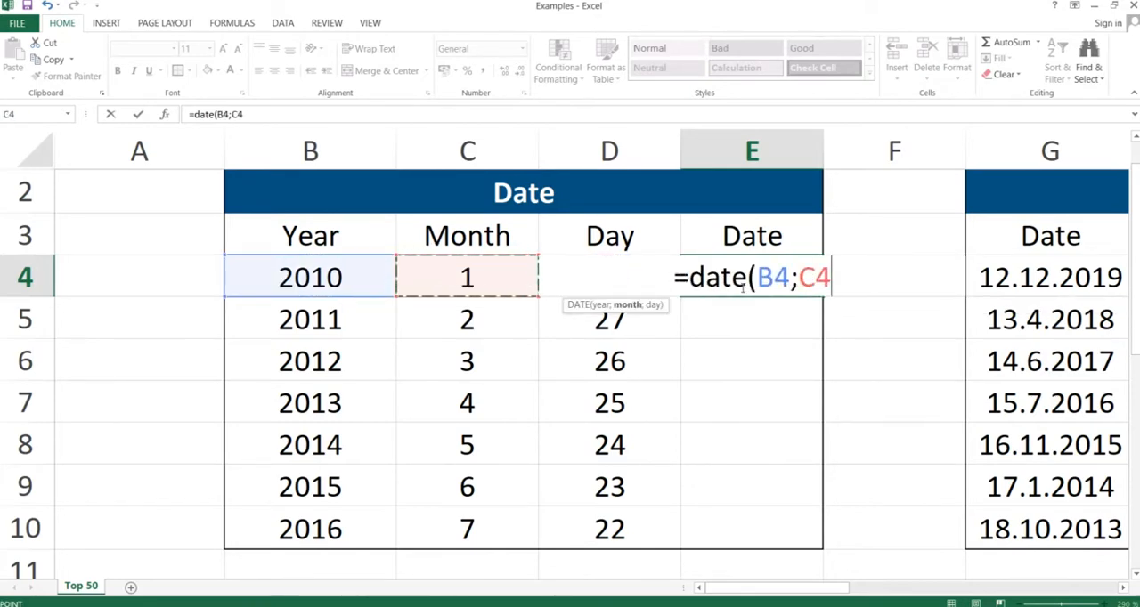
text(;)
key(Left)
text())
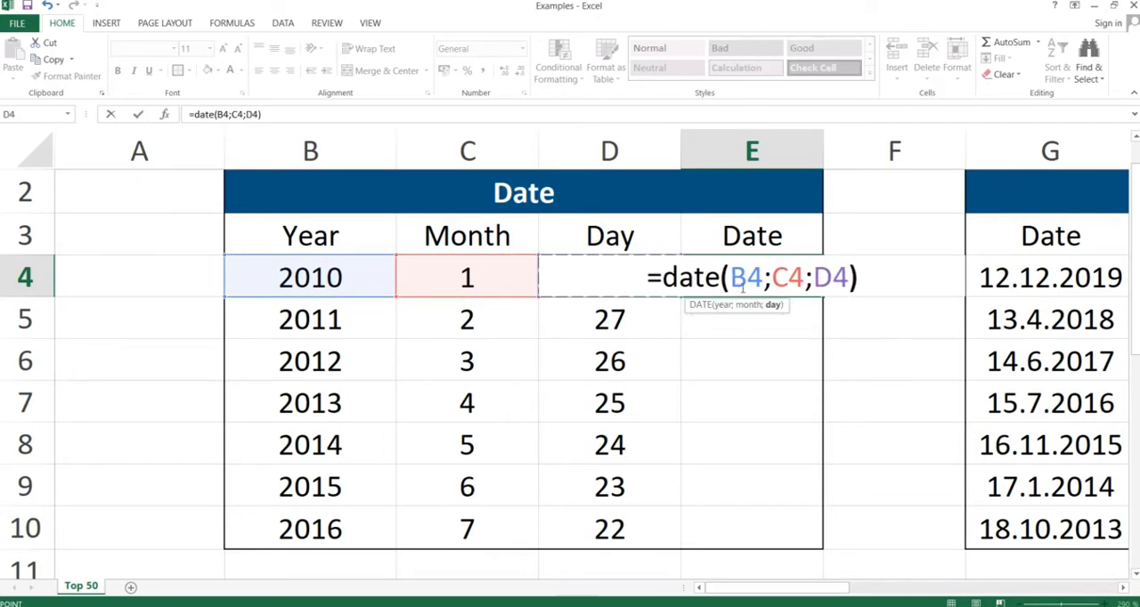
key(Return)
- Copy the DATE formula in E4 through E10, pasting only the formula
click(748, 283)
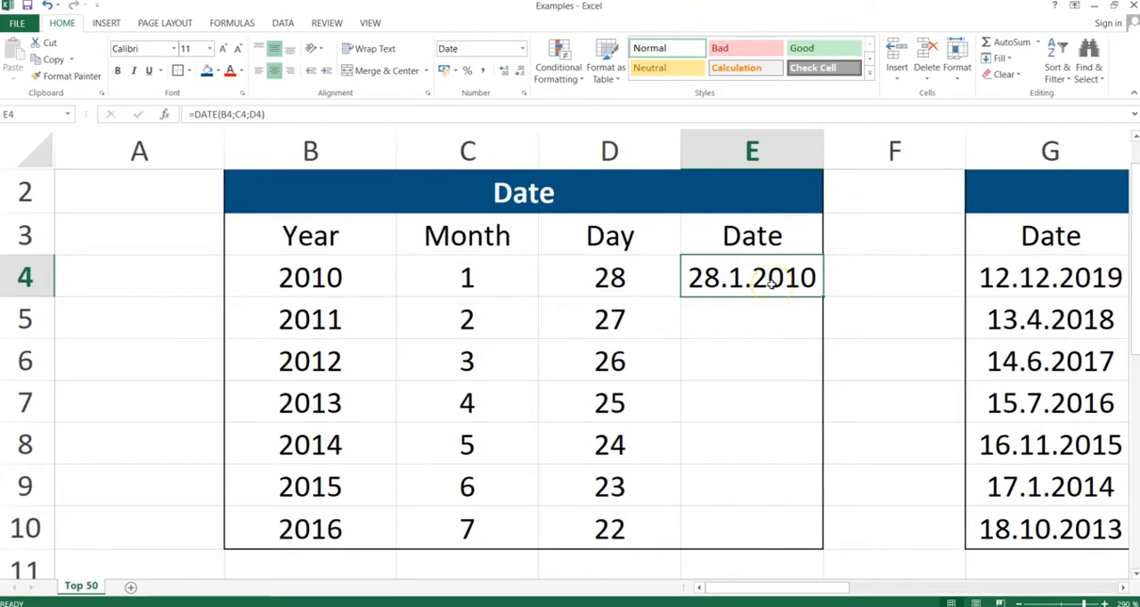
key(ctrl+c)
key(shift+Down)
key(shift+Down)
key(shift+Down)
key(shift+Down)
key(shift+Down)
key(shift+Down)
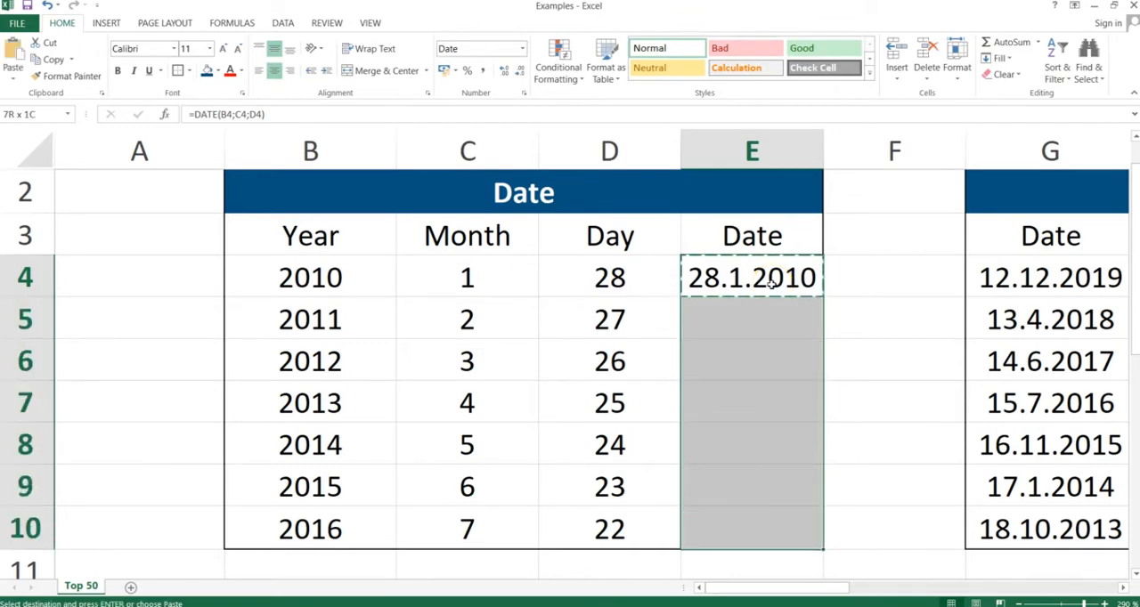
key(alt+e)
key(s)
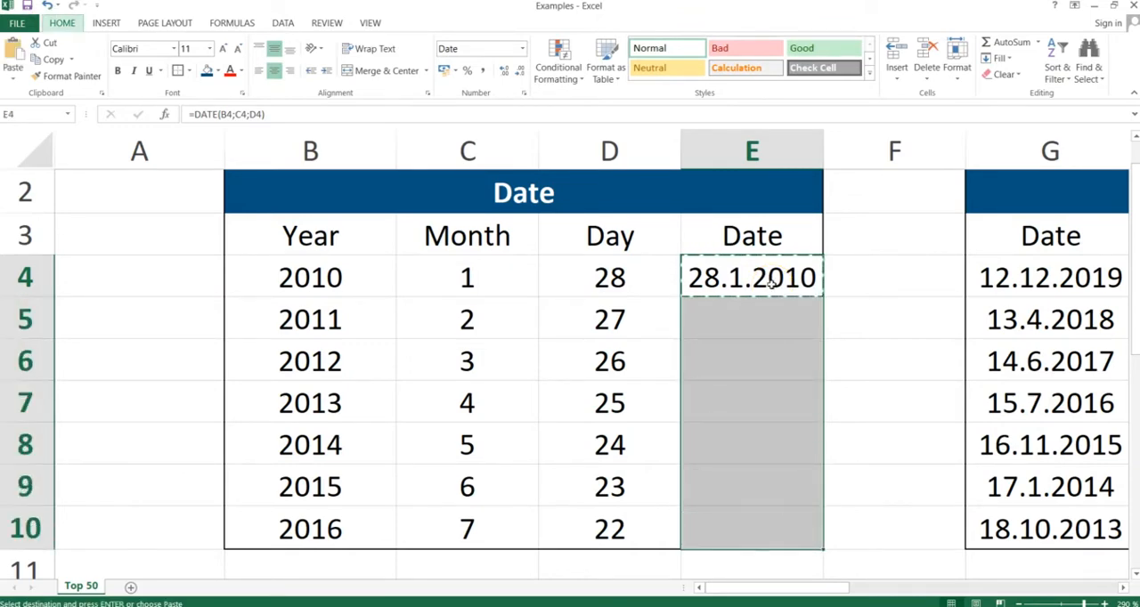
key(Return)
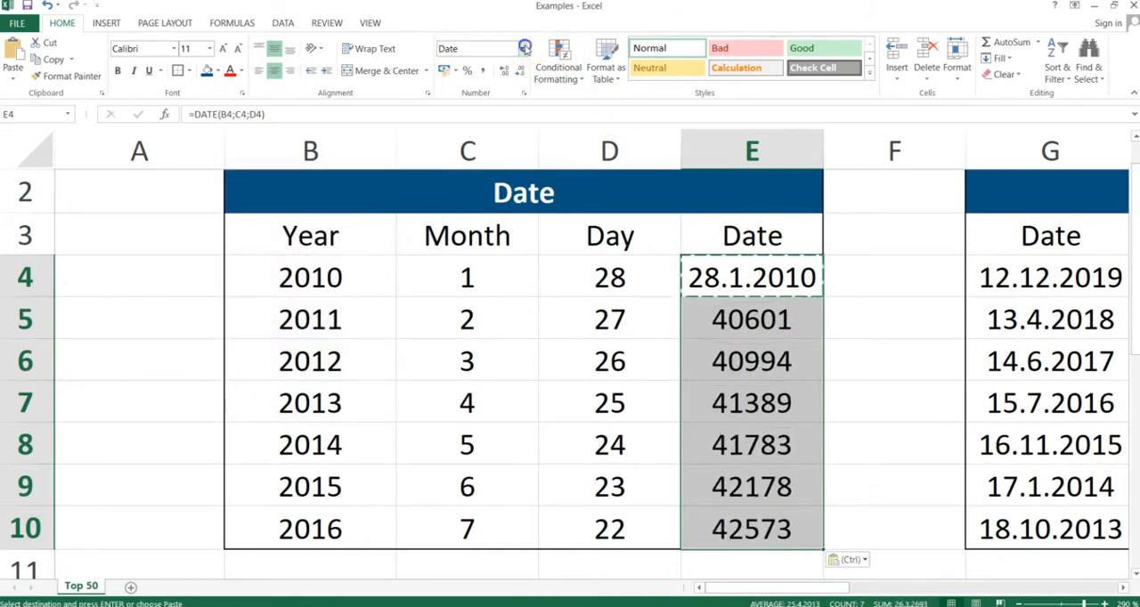
- Format the dates in E4:E10 as Short Date and select cell E6 to check its formula
click(522, 48)
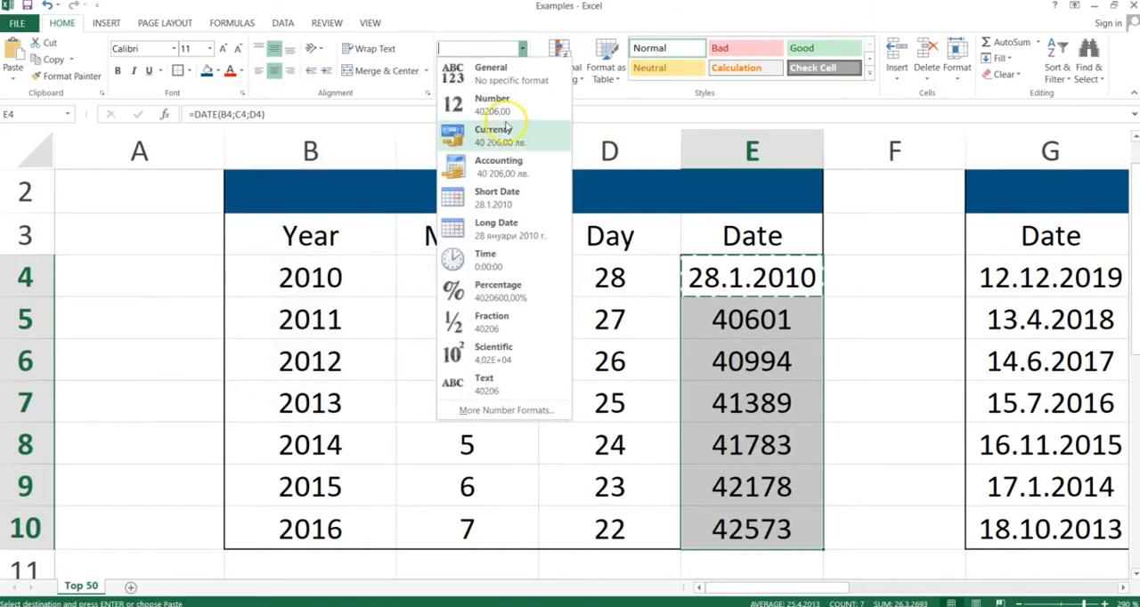
click(486, 195)
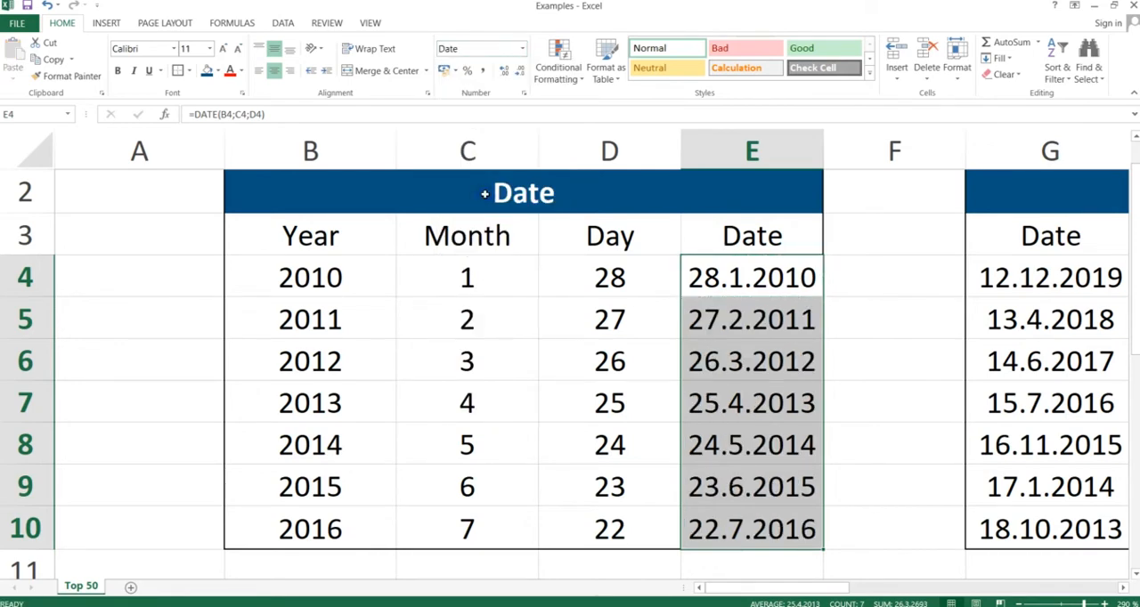
click(719, 360)
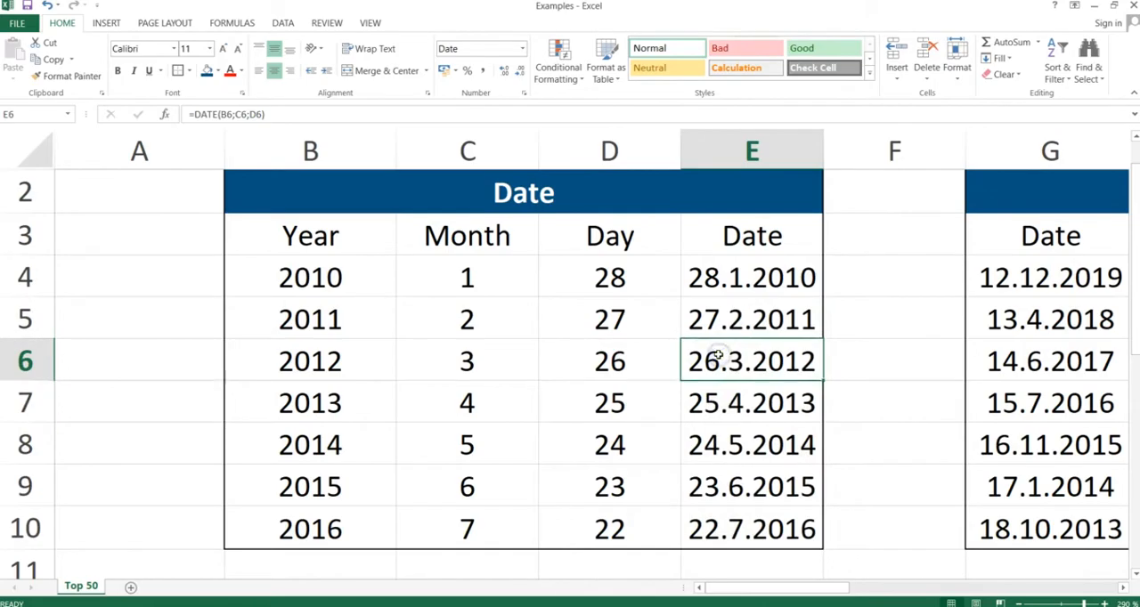
- Switch to the presentation, advance to the Year, Month, Day slide, and return to the Excel workbook
key(alt+Tab)
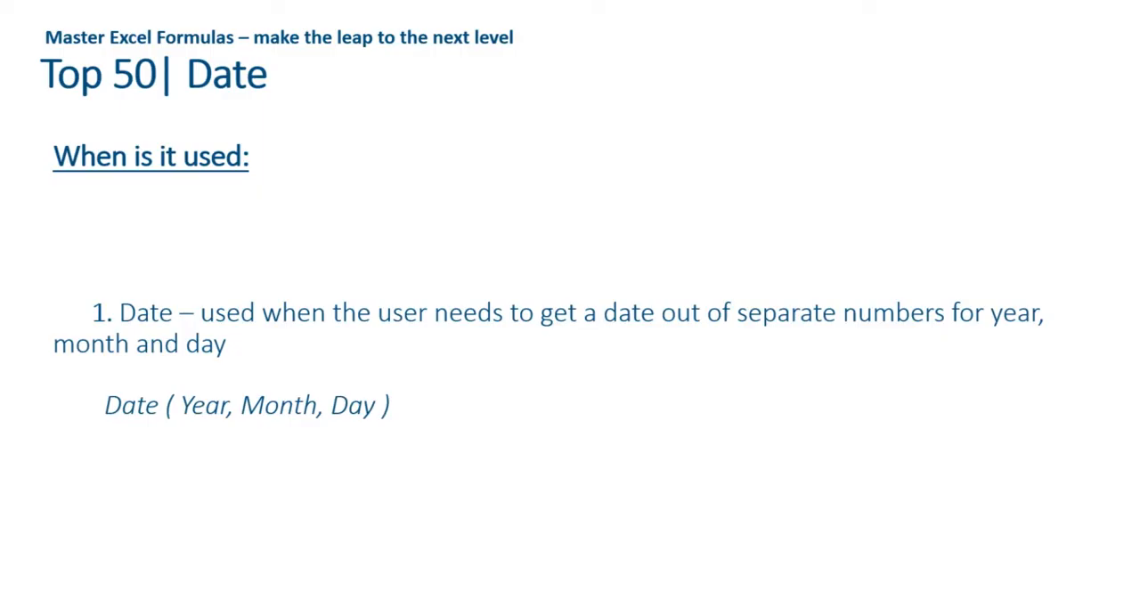
key(Right)
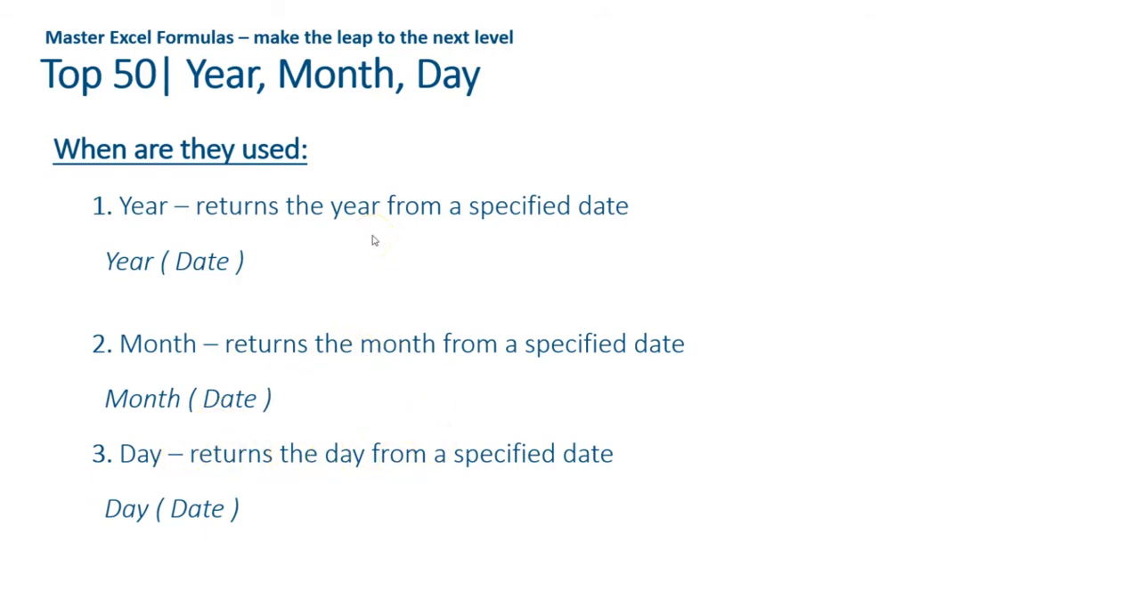
key(alt+Tab)
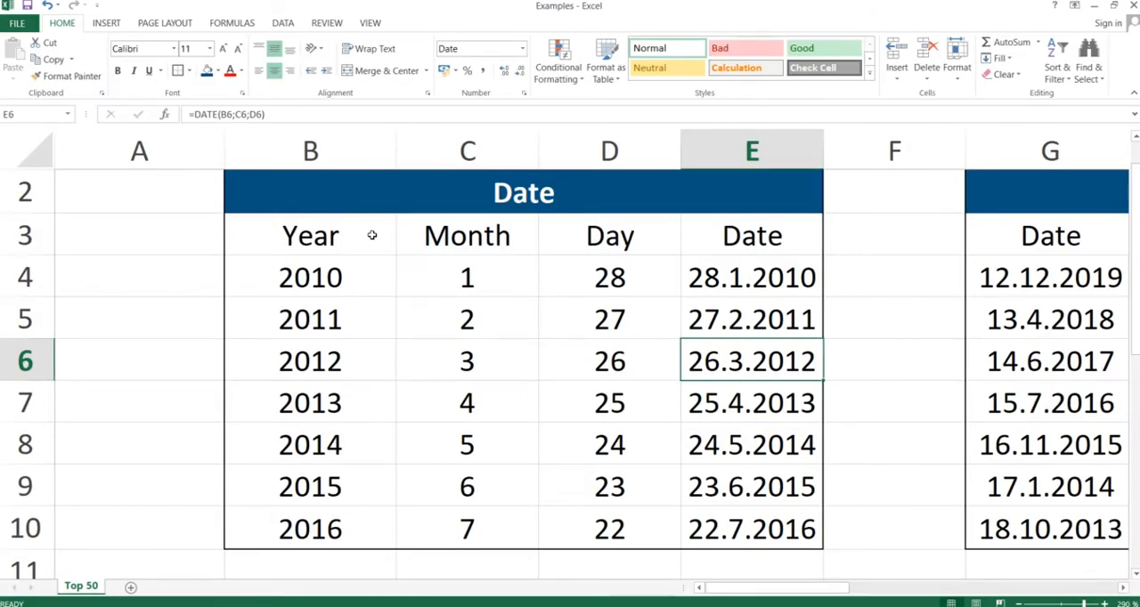
- Go to the Year/Month/Day table and examine the dates in its Date column, G4:G10
key(Right)
key(Right)
key(Right)
key(Right)
key(Right)
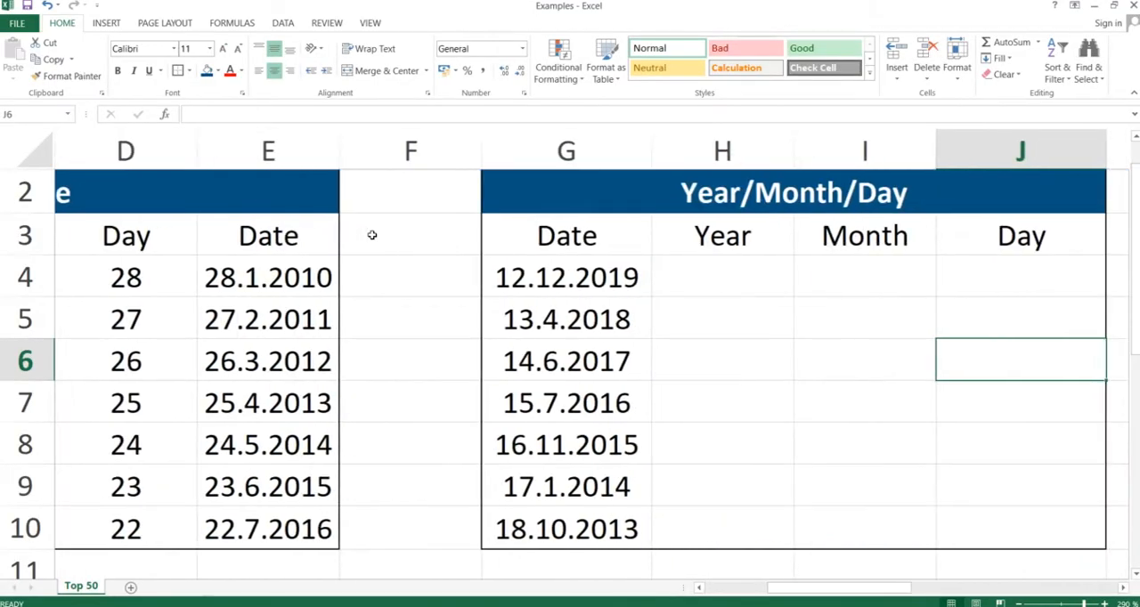
key(Right)
key(Left)
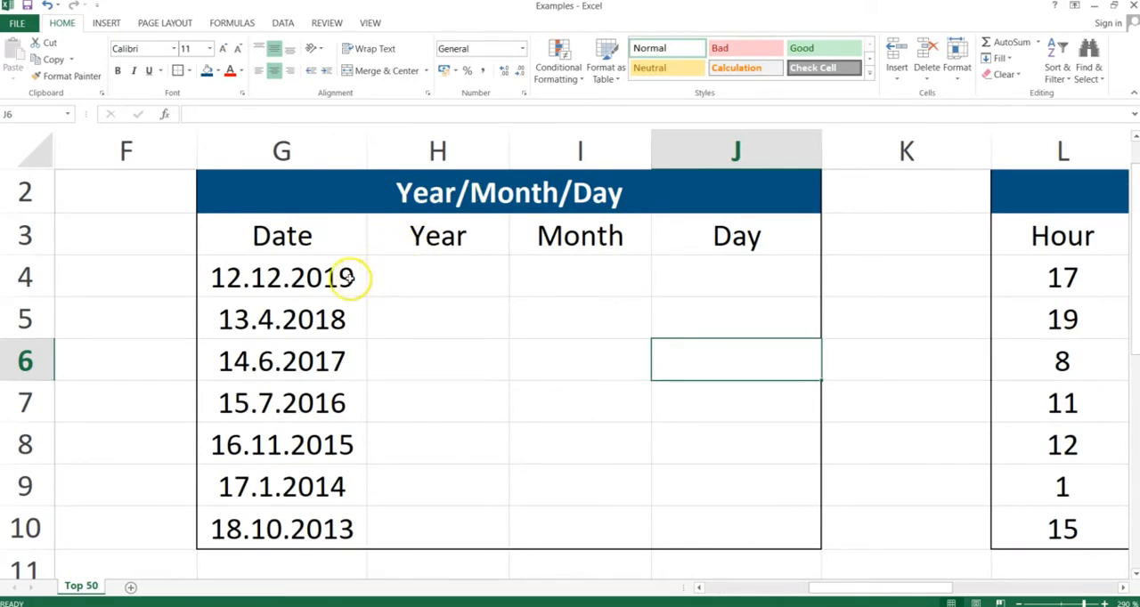
click(298, 276)
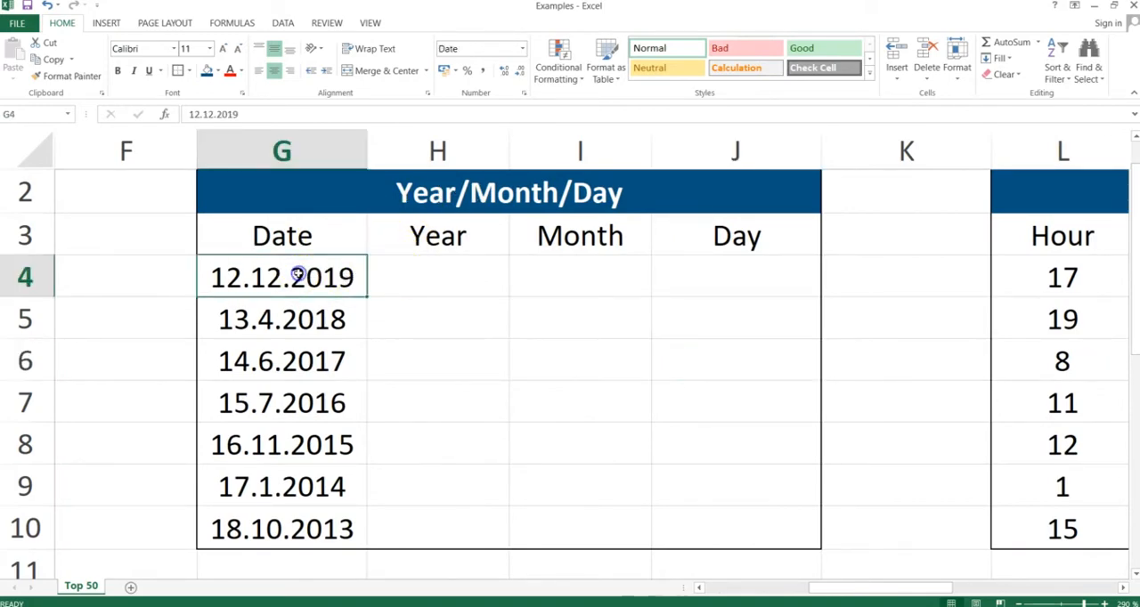
key(Down)
key(Down)
key(Down)
key(Up)
key(Up)
key(Up)
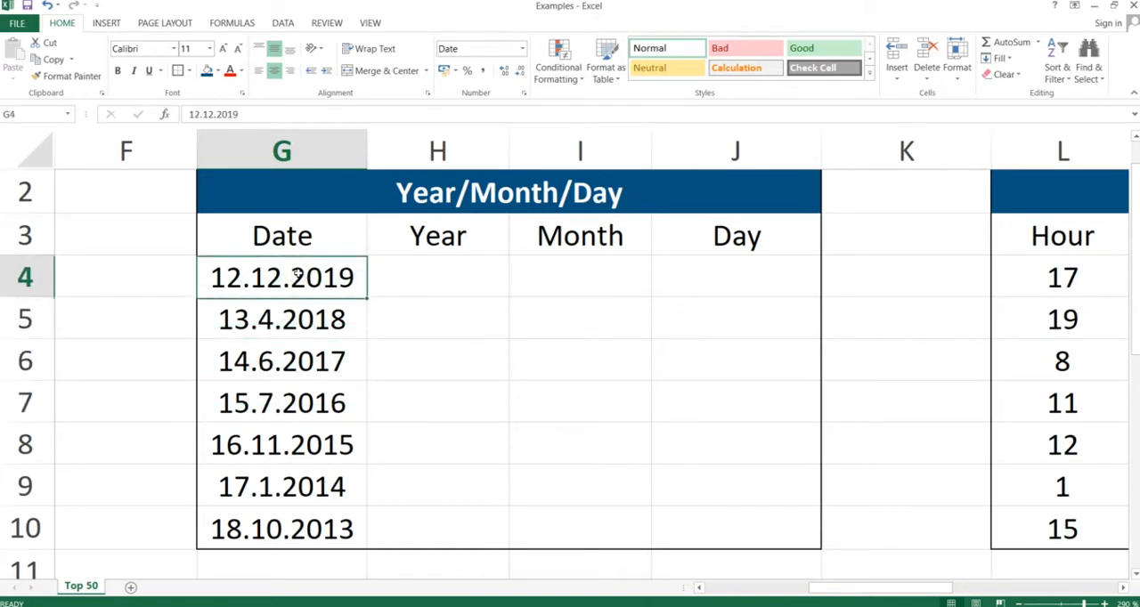
key(ctrl+shift+Down)
key(Up)
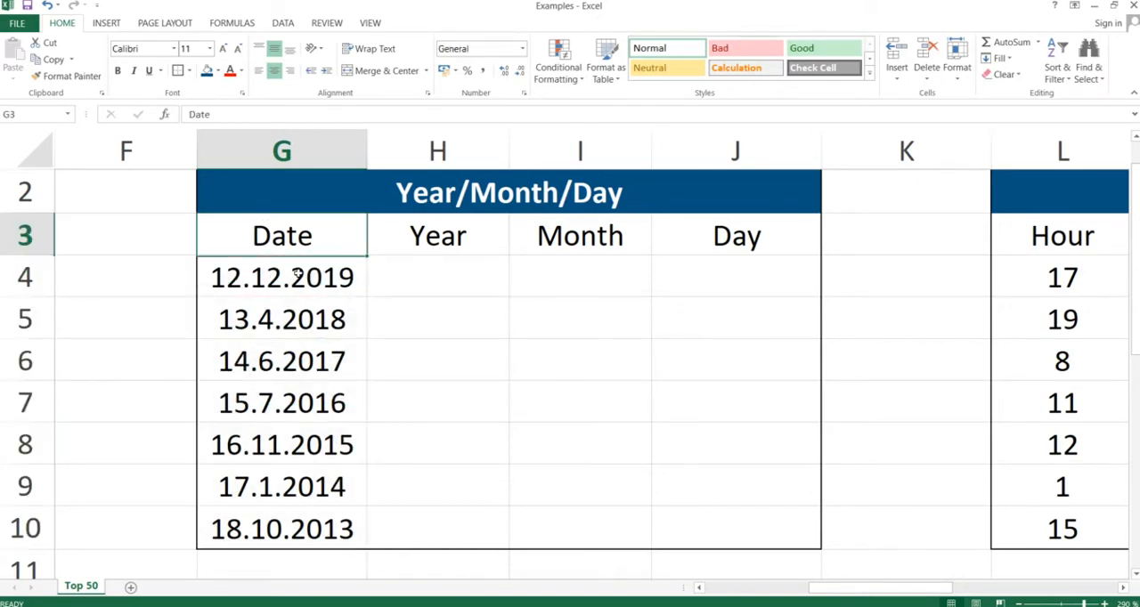
- Enter =YEAR(G4) in cell H4 to extract the year from the first date
key(Down)
key(Right)
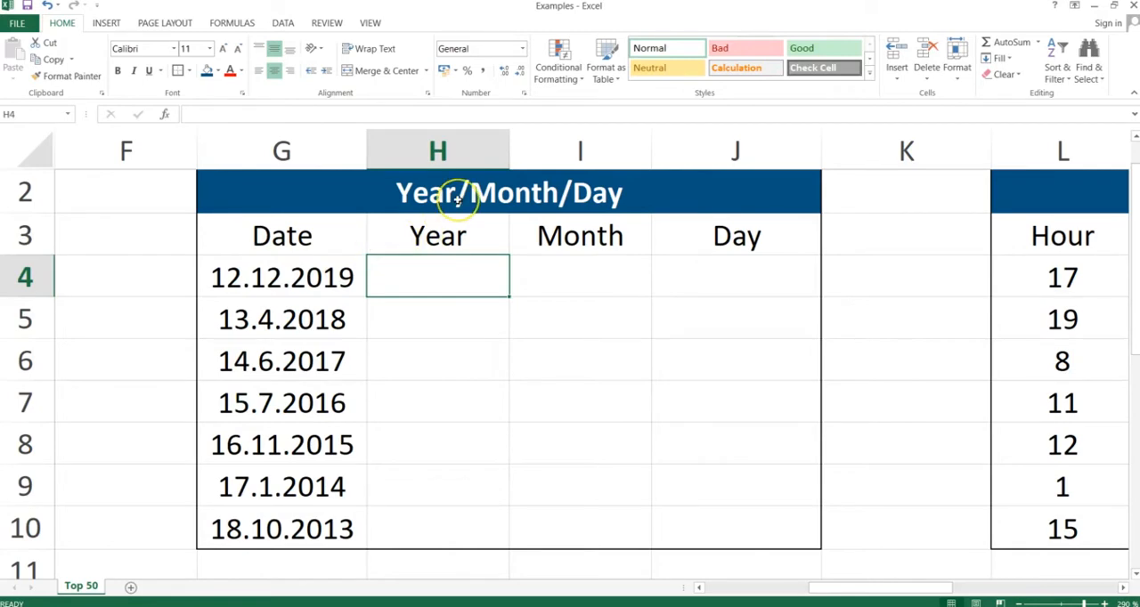
text(=year()
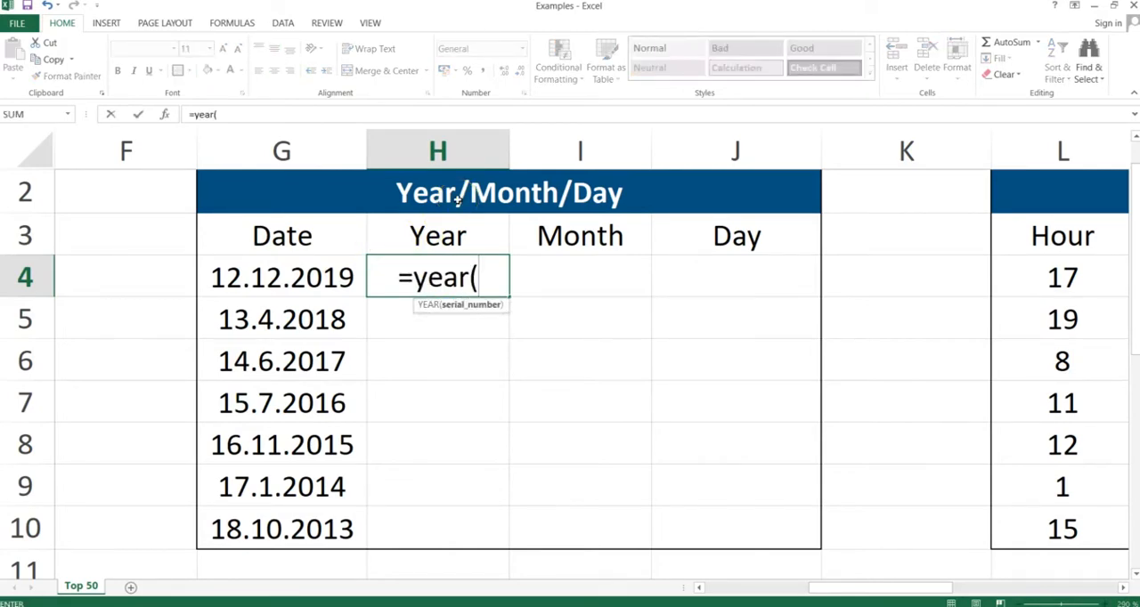
key(Left)
text())
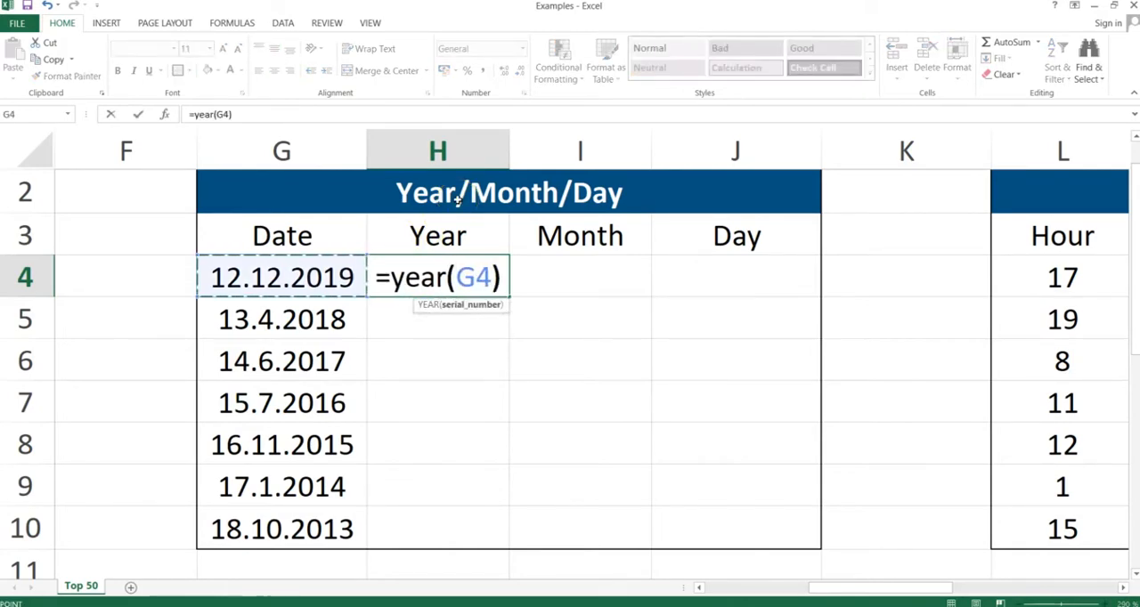
key(Return)
- Enter =MONTH(G4) in cell I4 to extract the month from the first date
key(Up)
key(Right)
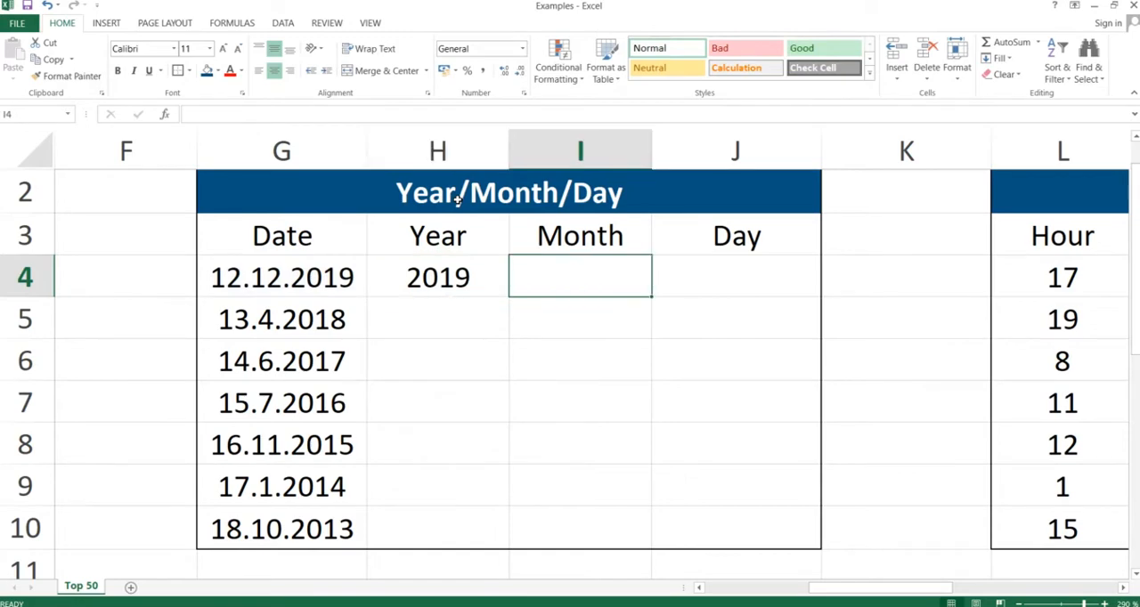
text(=month()
key(Left)
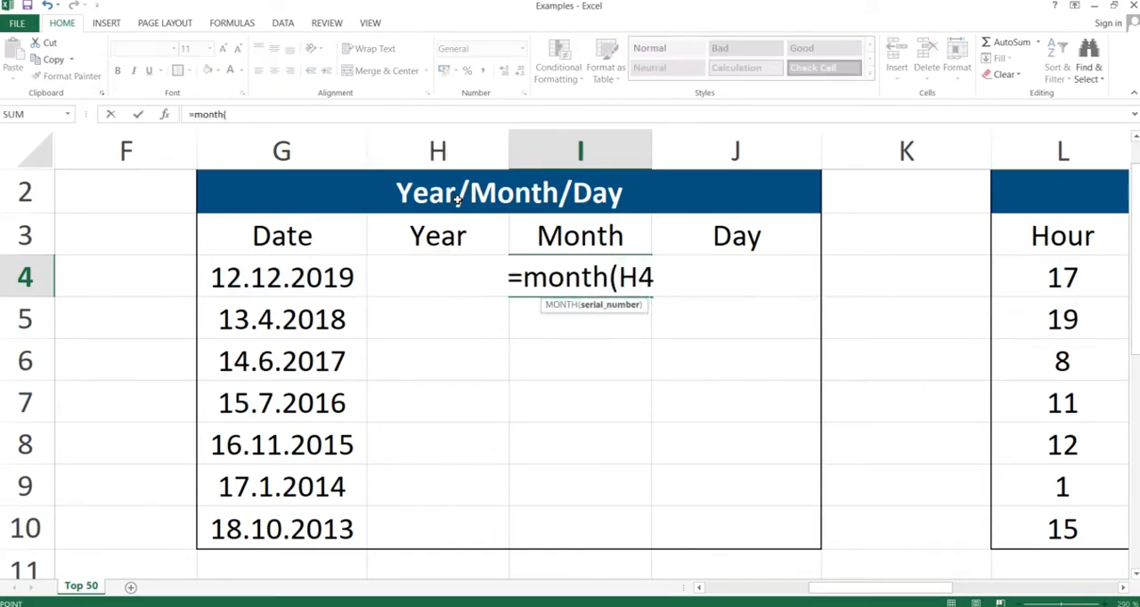
key(Left)
text())
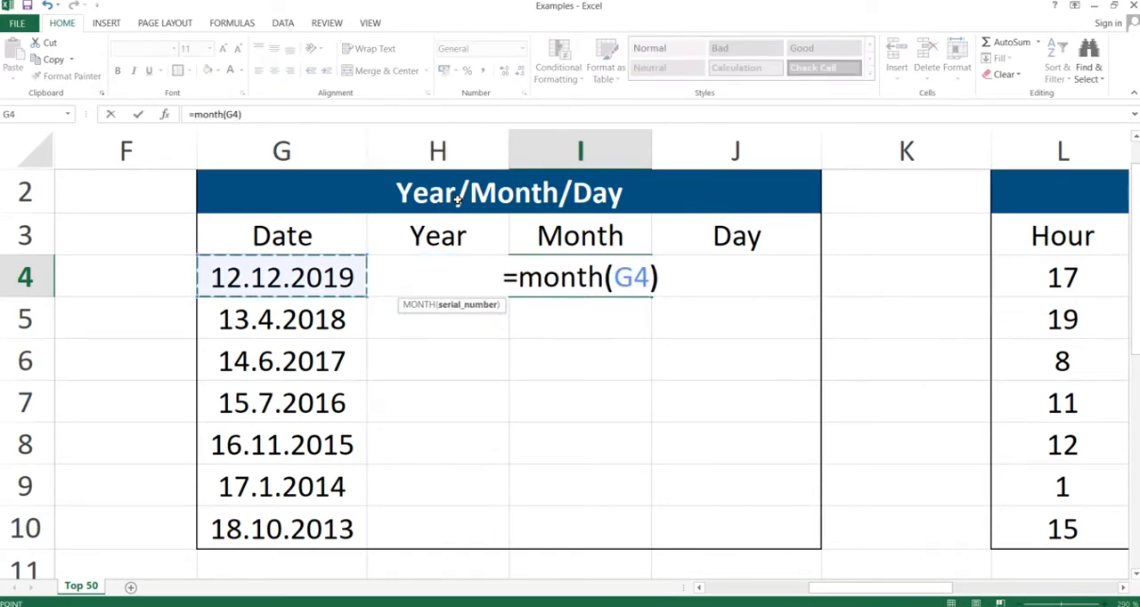
key(Return)
- Enter =DAY(G4) in cell J4 to extract the day from the first date
key(Up)
key(Right)
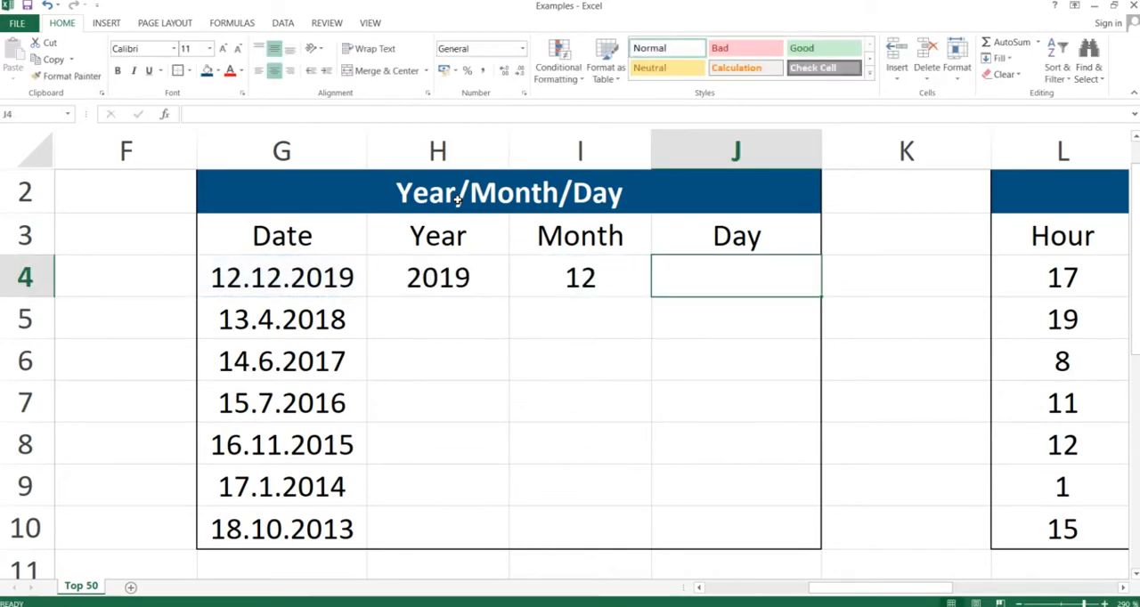
text(=day()
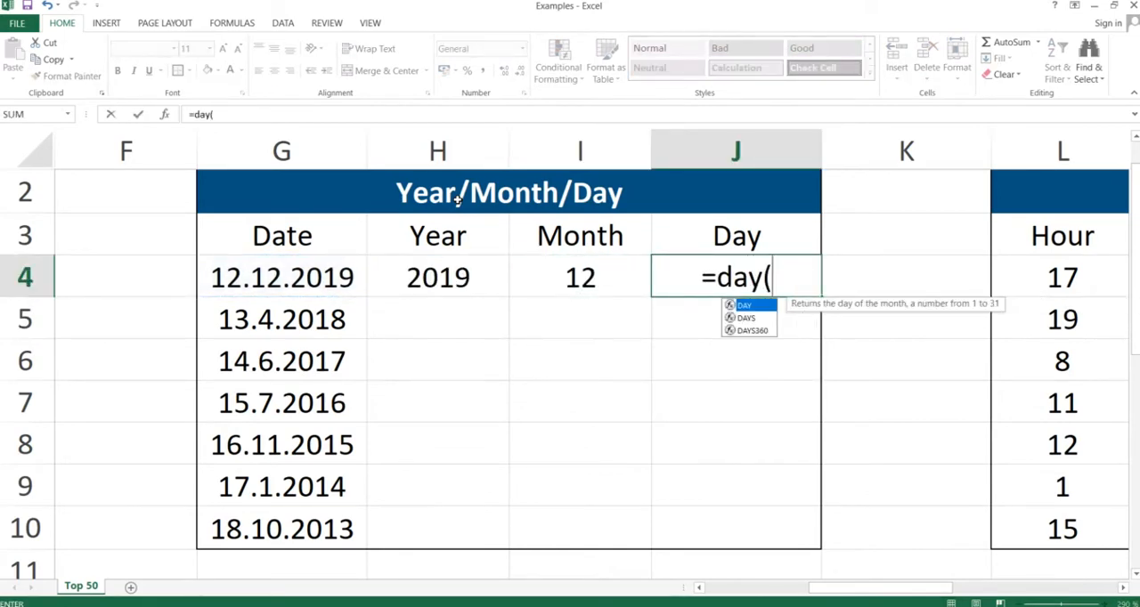
key(Left)
key(Left)
text())
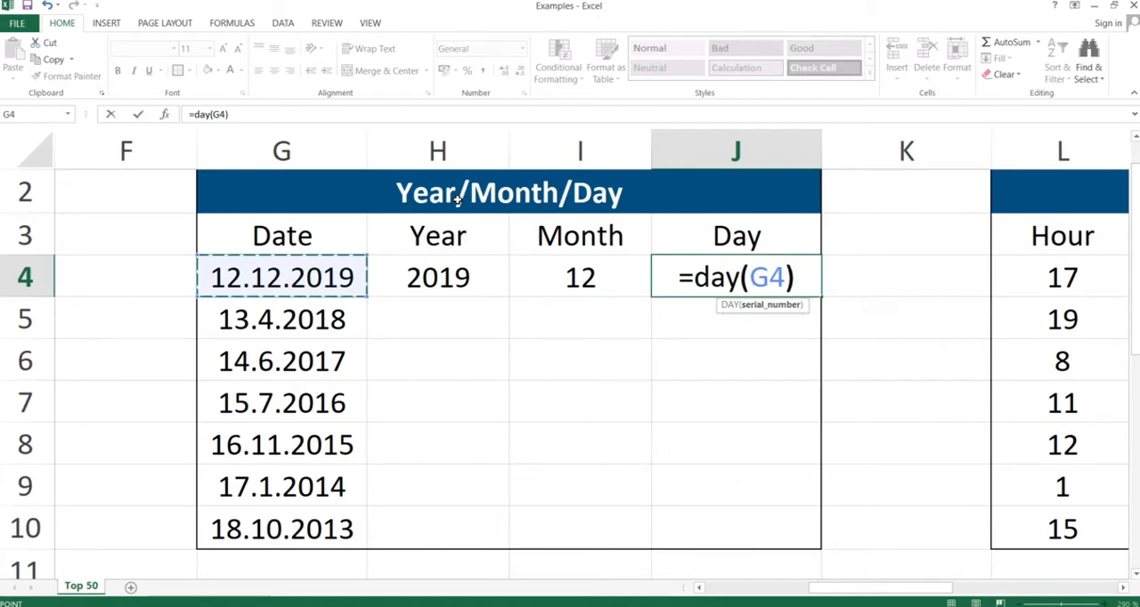
key(Return)
- Copy the year, month and day formulas in H4:J4 down through row 10, pasting only the formulas
key(Up)
key(shift+Left)
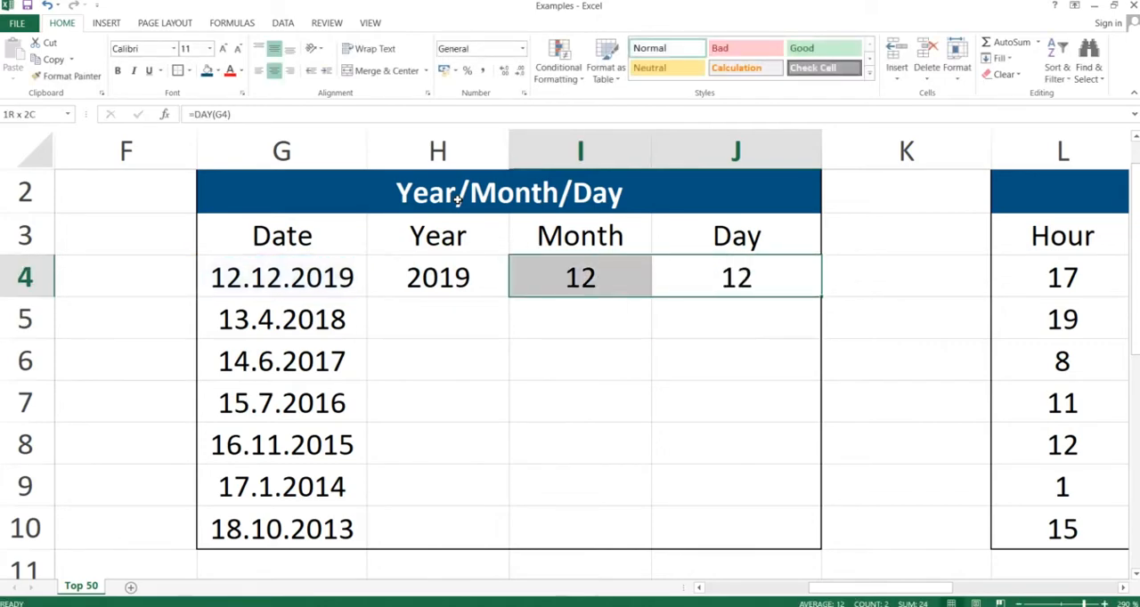
key(shift+Left)
key(ctrl+c)
key(shift+Down)
key(shift+Down)
key(shift+Down)
key(shift+Down)
key(shift+Down)
key(shift+Down)
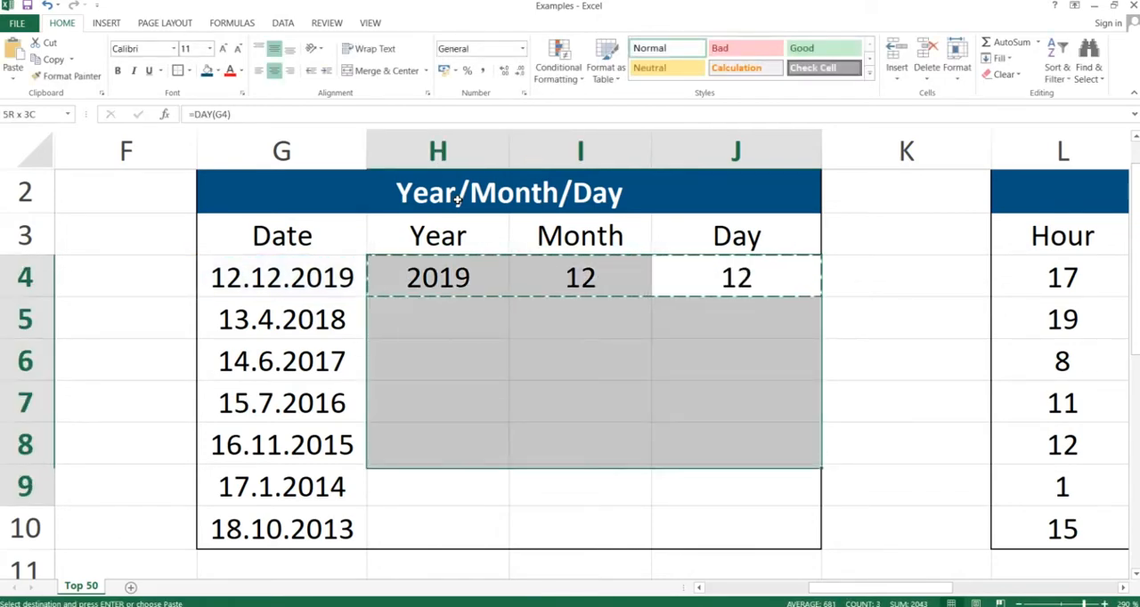
key(ctrl+v)
key(alt)
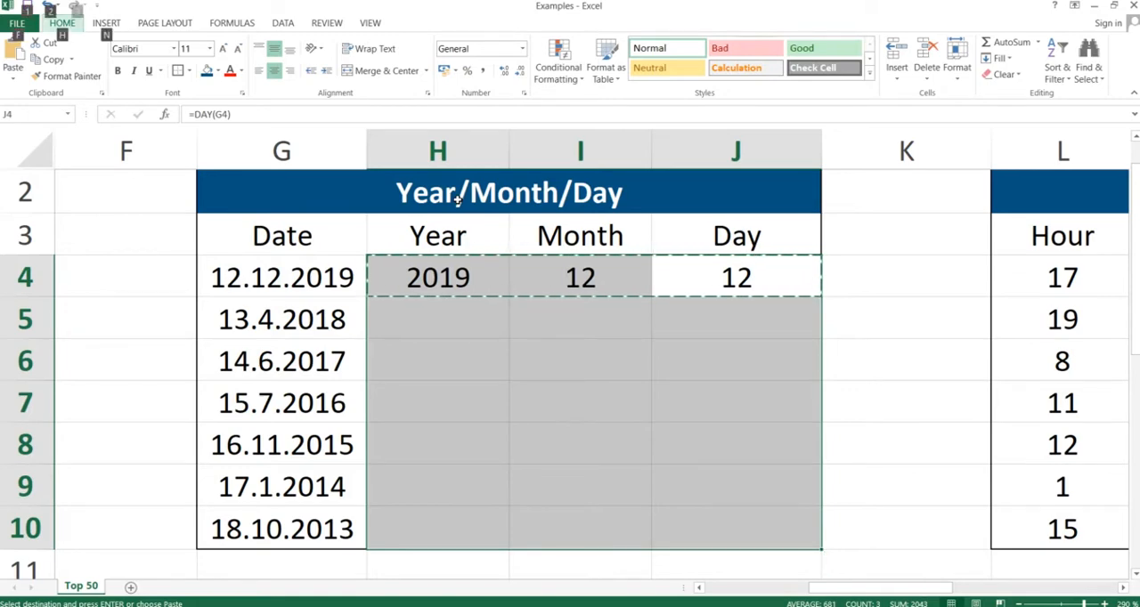
key(h)
key(v)
key(s)
key(Return)
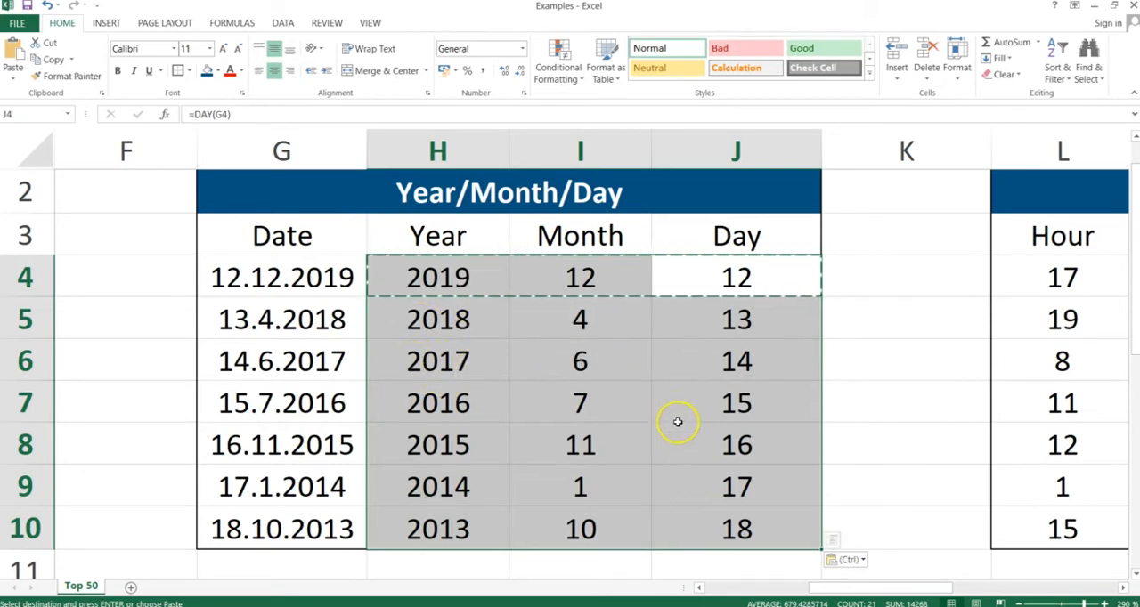
click(666, 385)
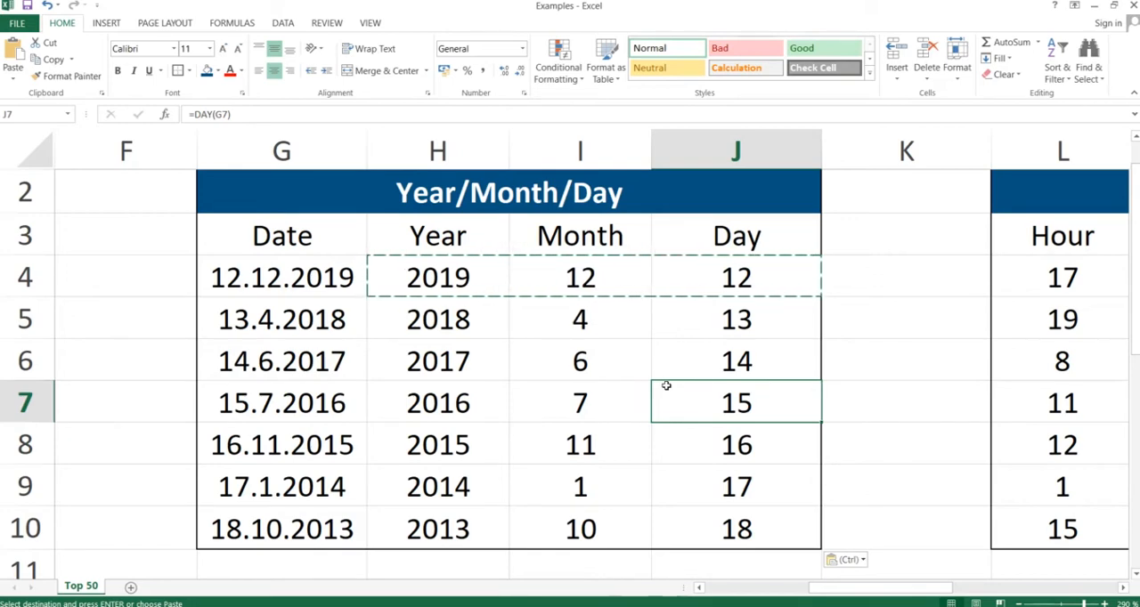
- Switch to the PowerPoint slide show, advance it to the Time function slide, and return to the Excel workbook
key(alt+Tab)
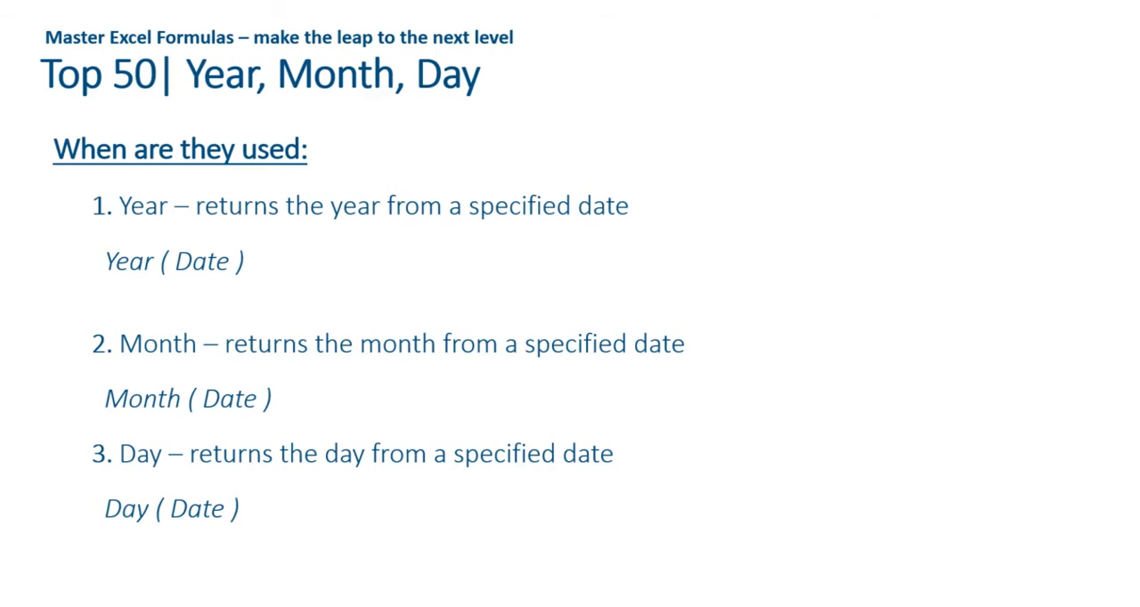
key(Right)
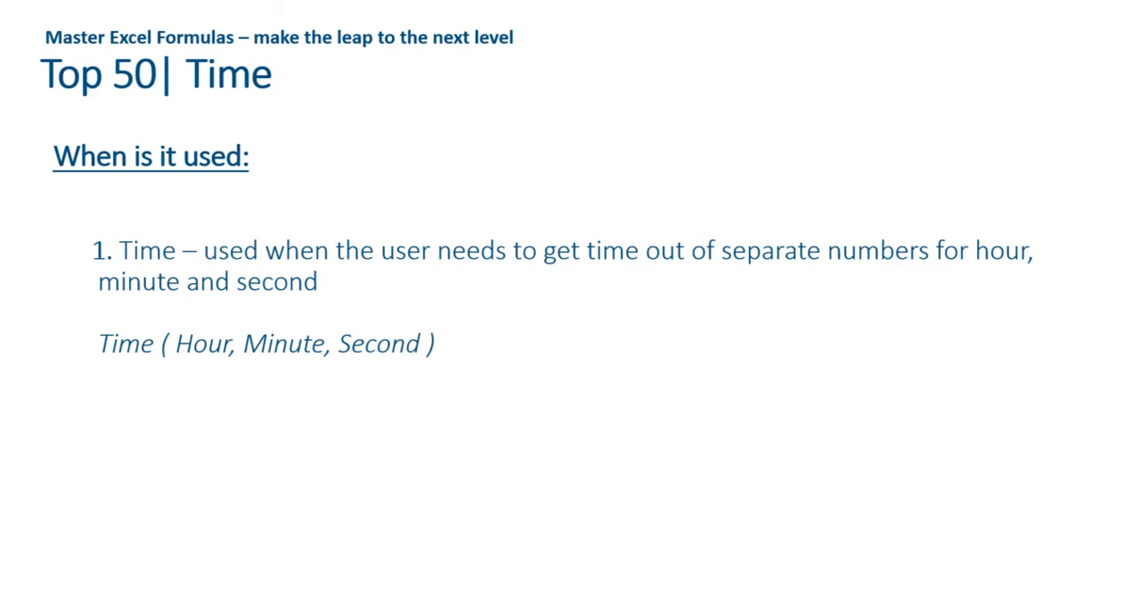
key(alt+Tab)
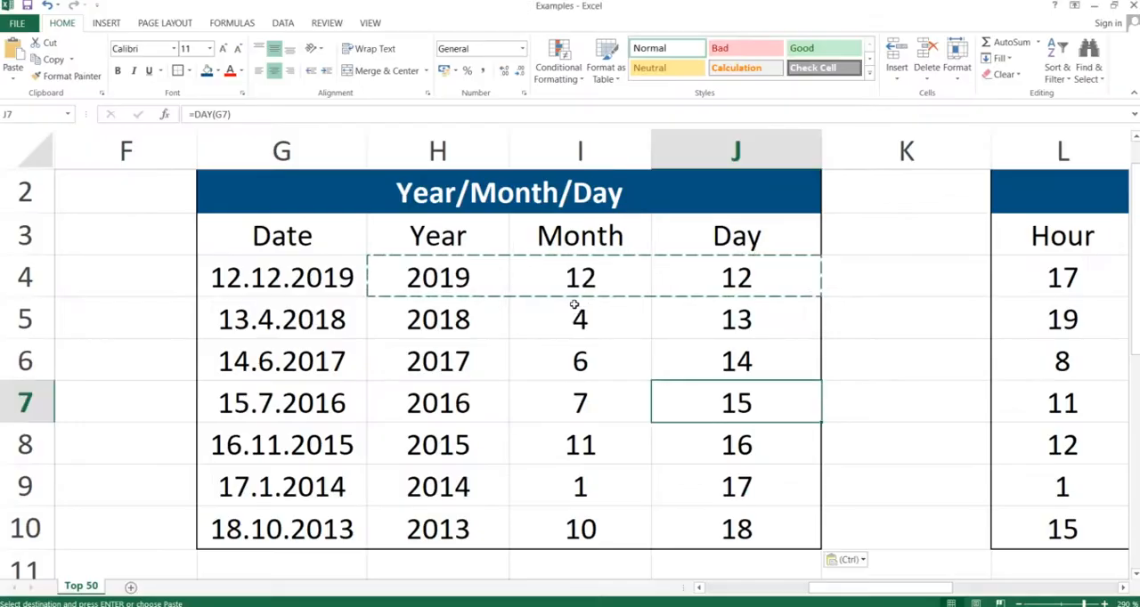
- Enter =TIME(L4;M4;N4) in cell O4 to combine the first row's hour, minute and second into a time
key(Right)
key(Right)
key(Right)
key(Right)
key(Right)
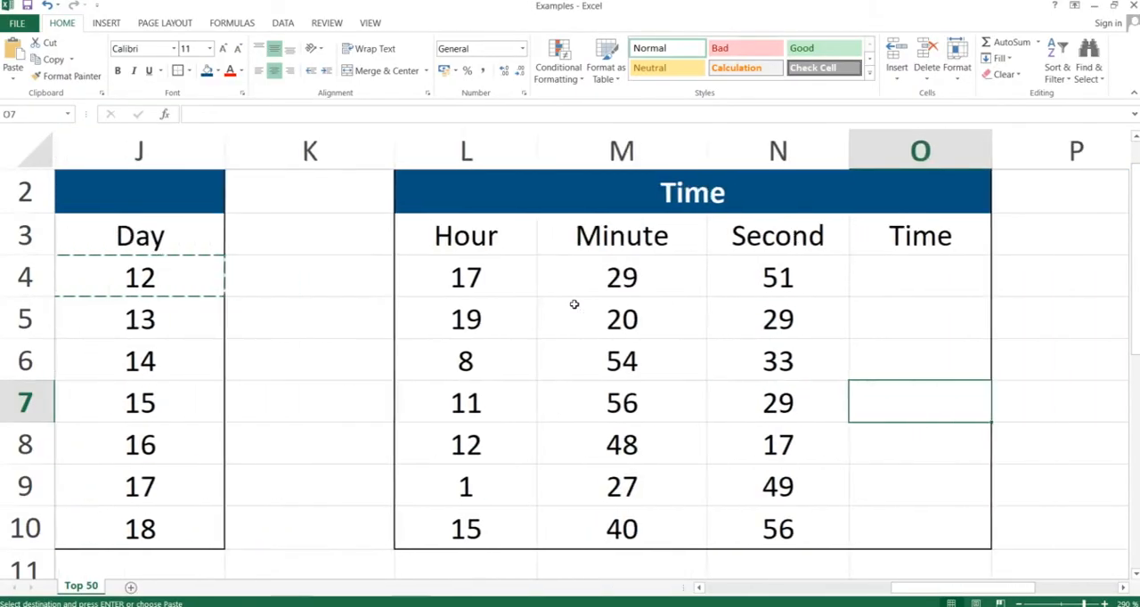
key(Up)
key(Up)
key(Up)
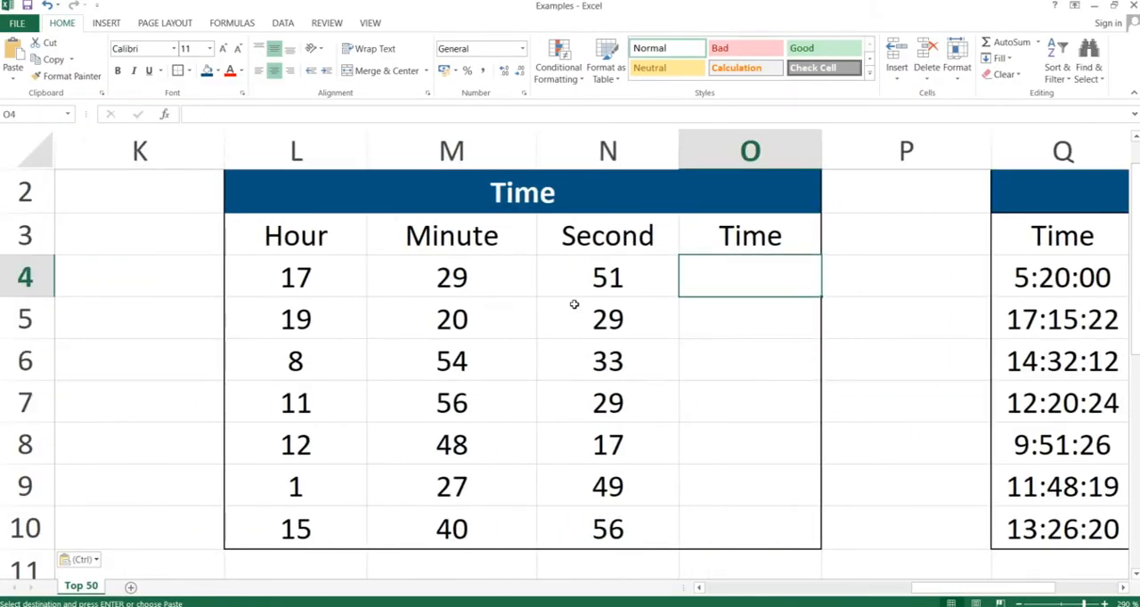
text(=)
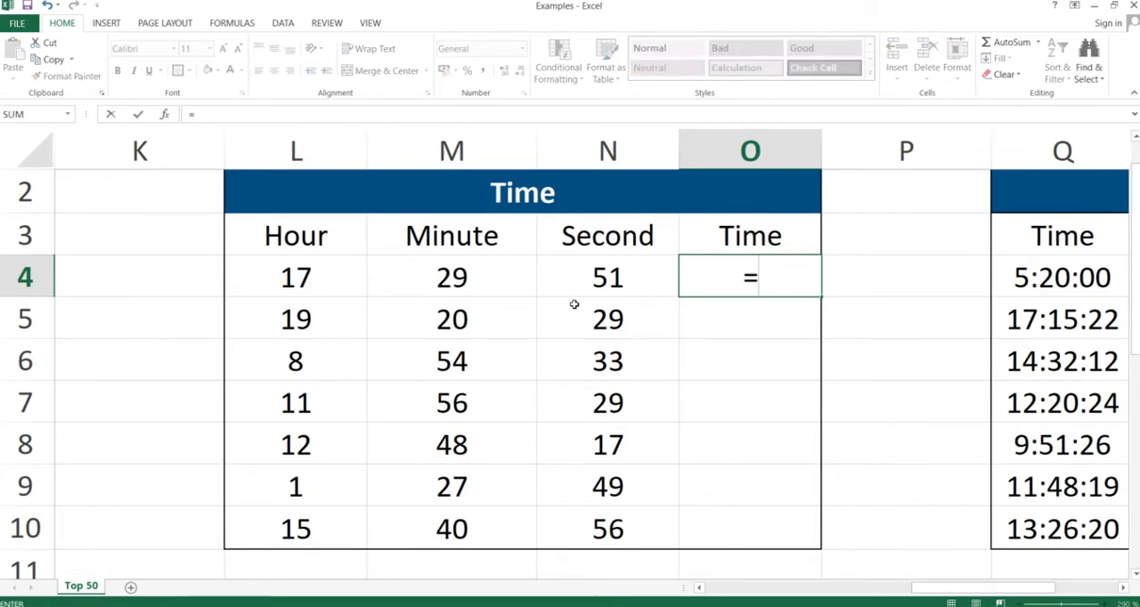
text(time()
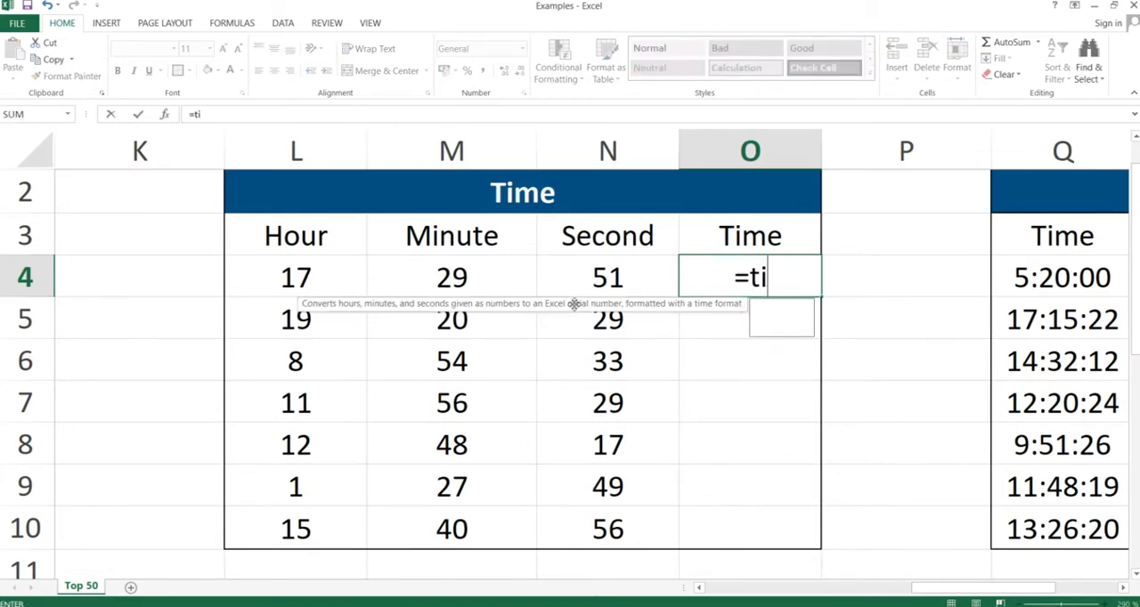
key(Left)
key(Left)
key(Left)
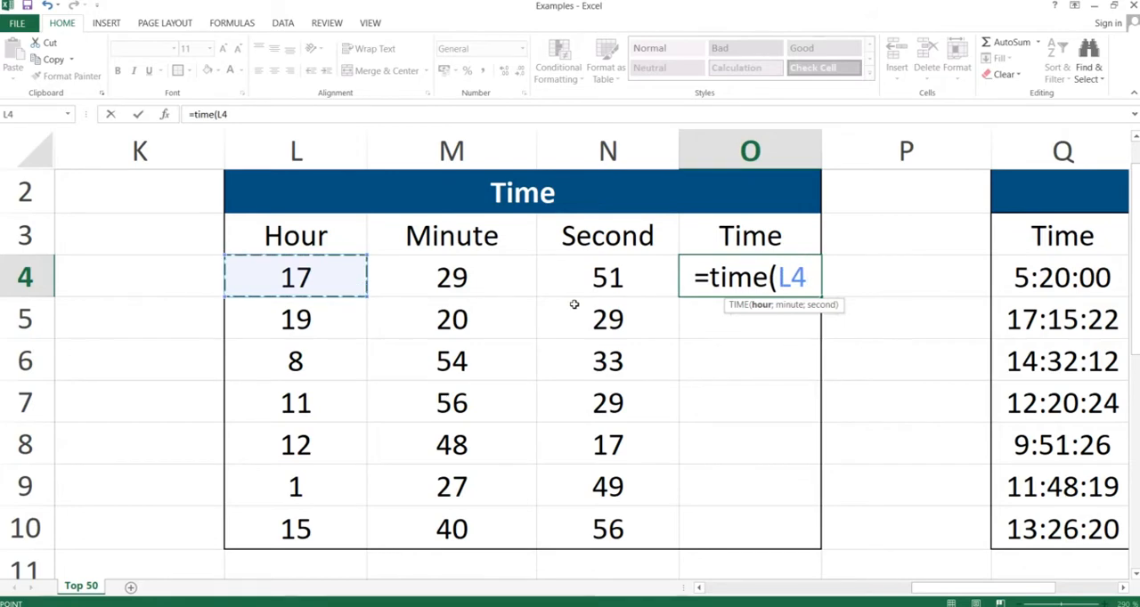
text(;)
key(Left)
key(Left)
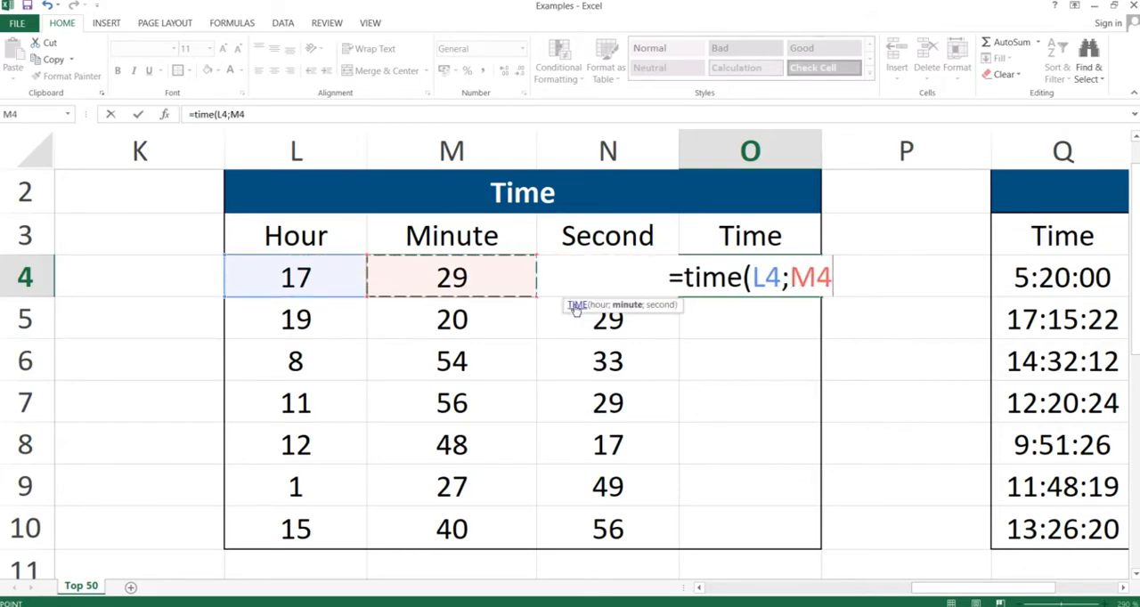
text(;)
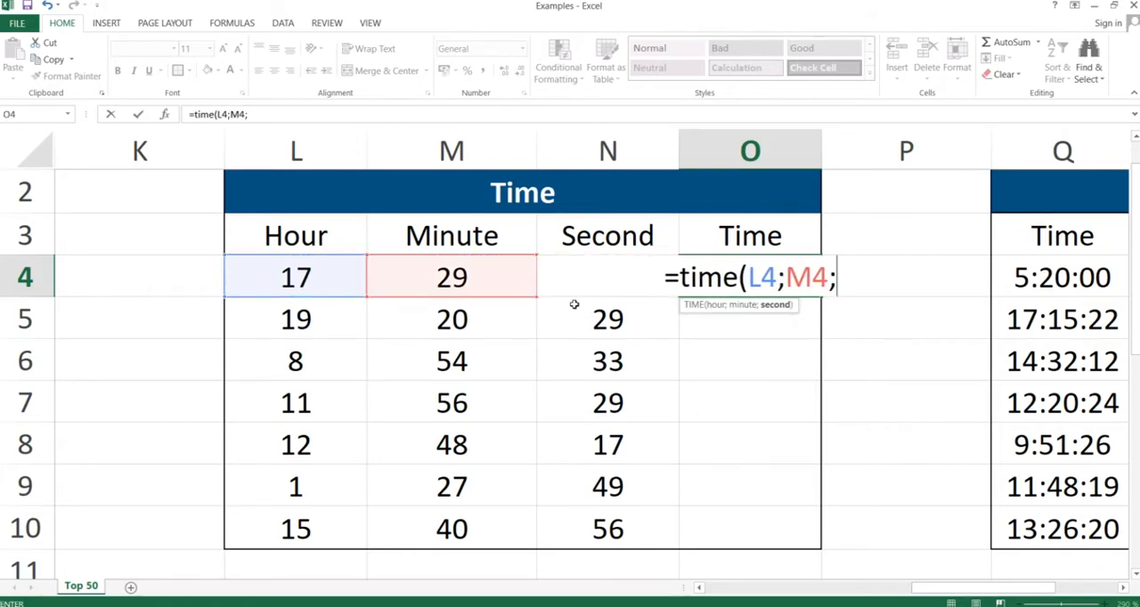
key(Left)
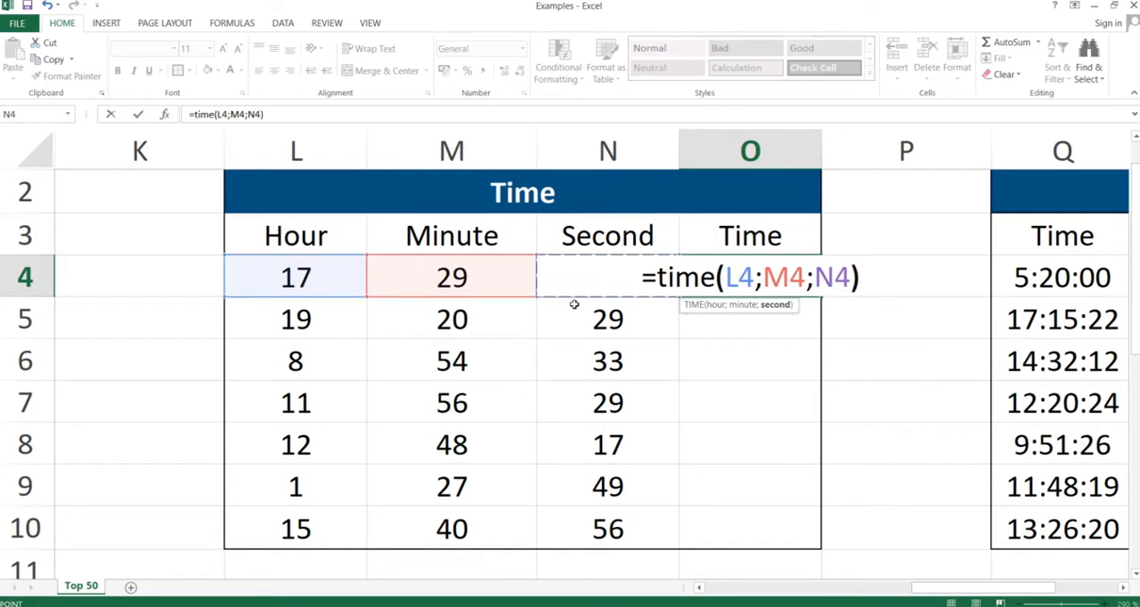
text())
key(Return)
- Copy the TIME formula in O4 down through O10, pasting only the formulas
key(Up)
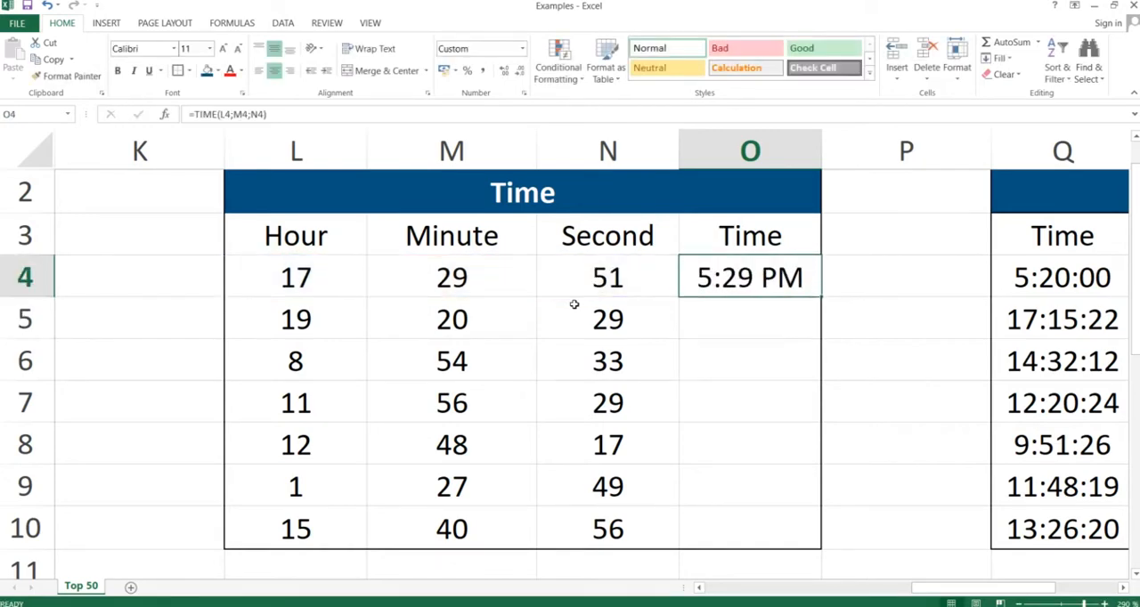
key(ctrl+c)
key(shift+Down)
key(shift+Down)
key(shift+Down)
key(shift+Down)
key(shift+Down)
key(shift+Down)
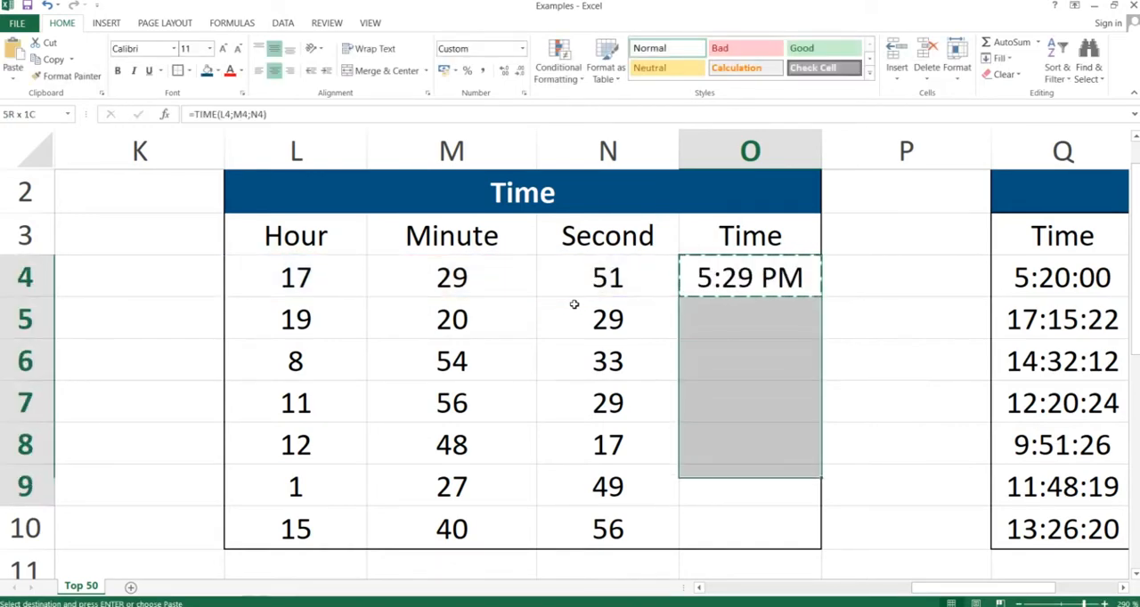
key(alt+e)
key(s)
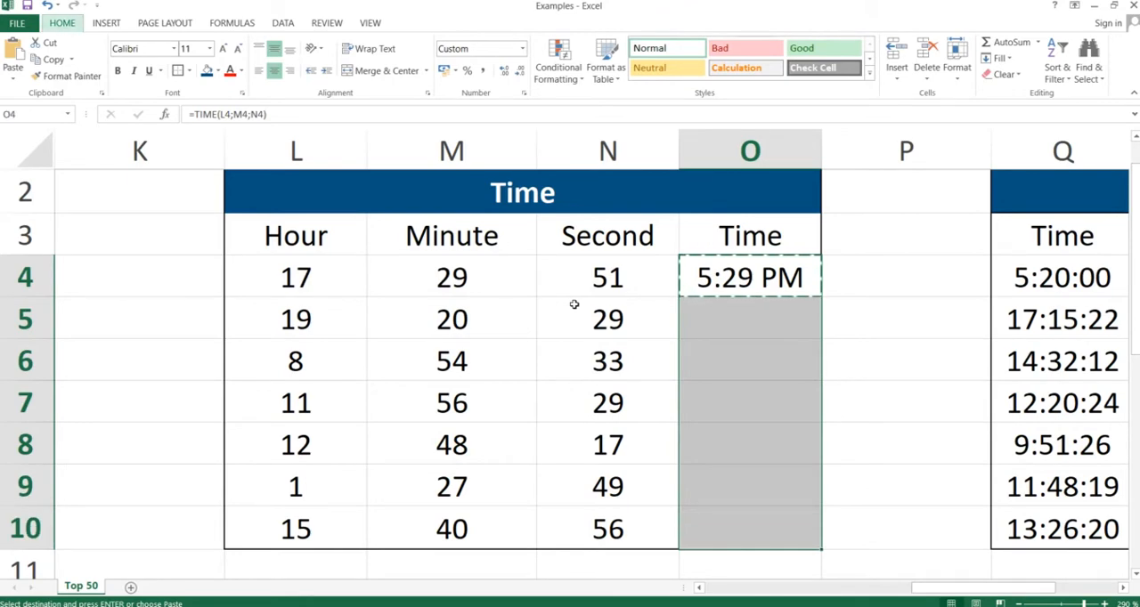
key(Return)
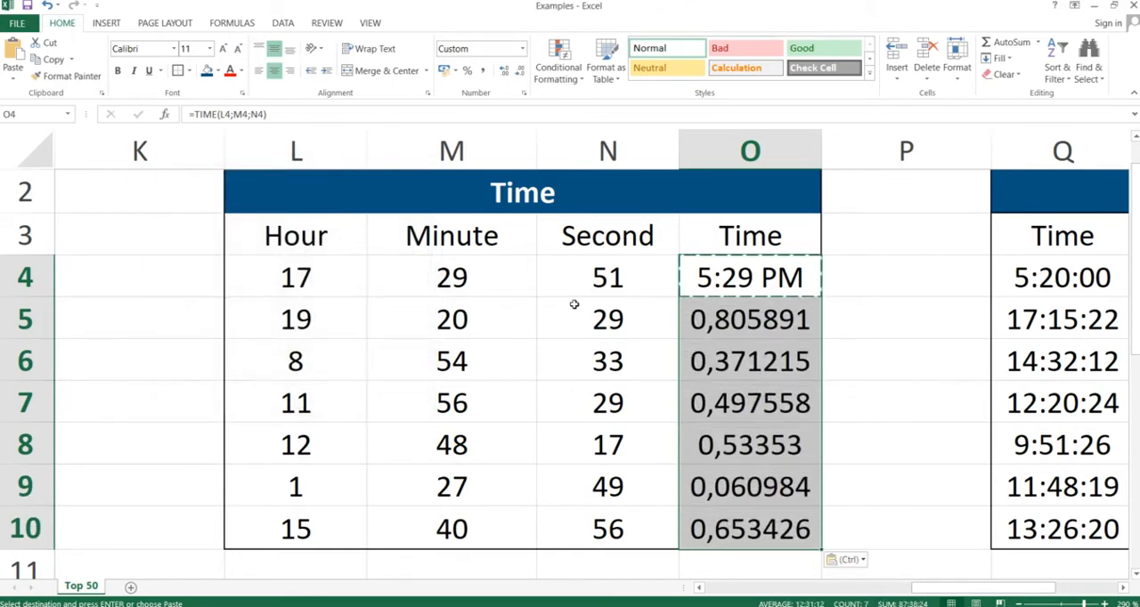
- Apply the Time number format to the results in O4:O10
click(524, 47)
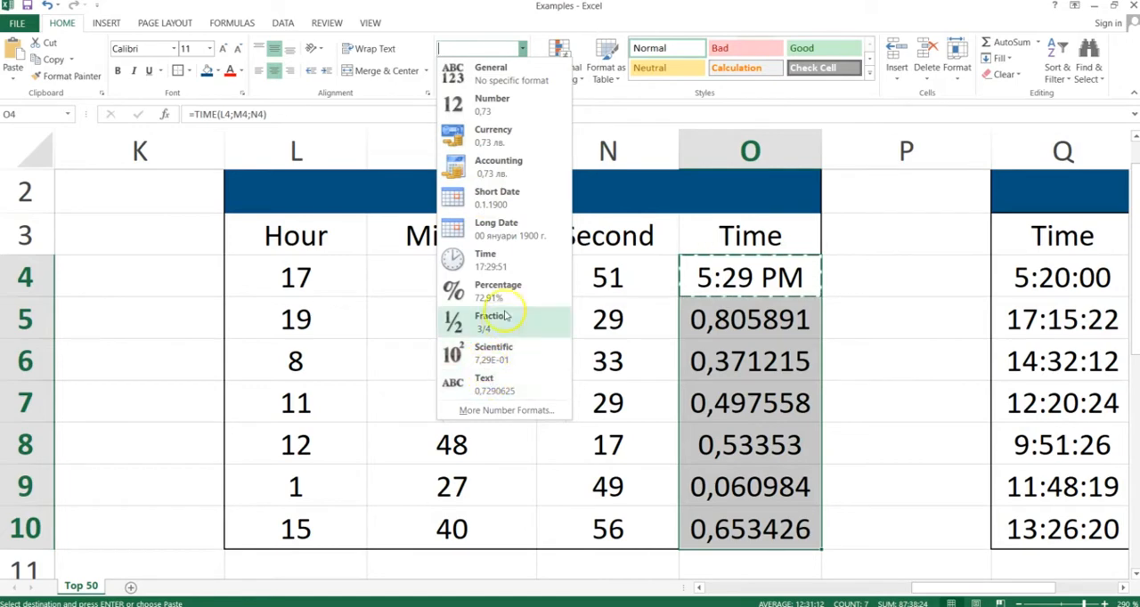
click(498, 260)
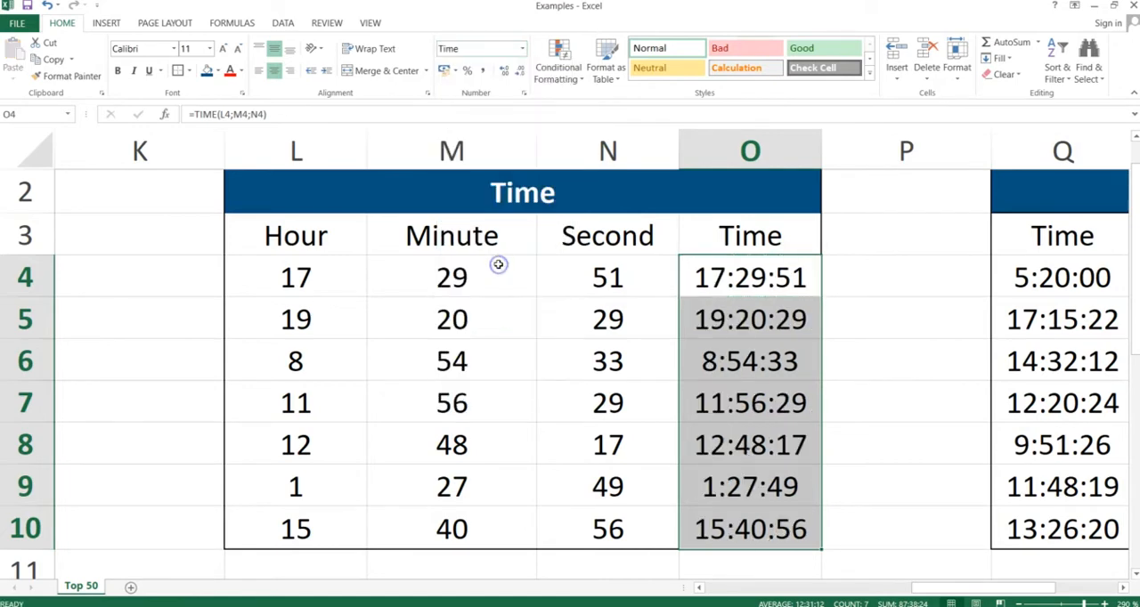
click(769, 367)
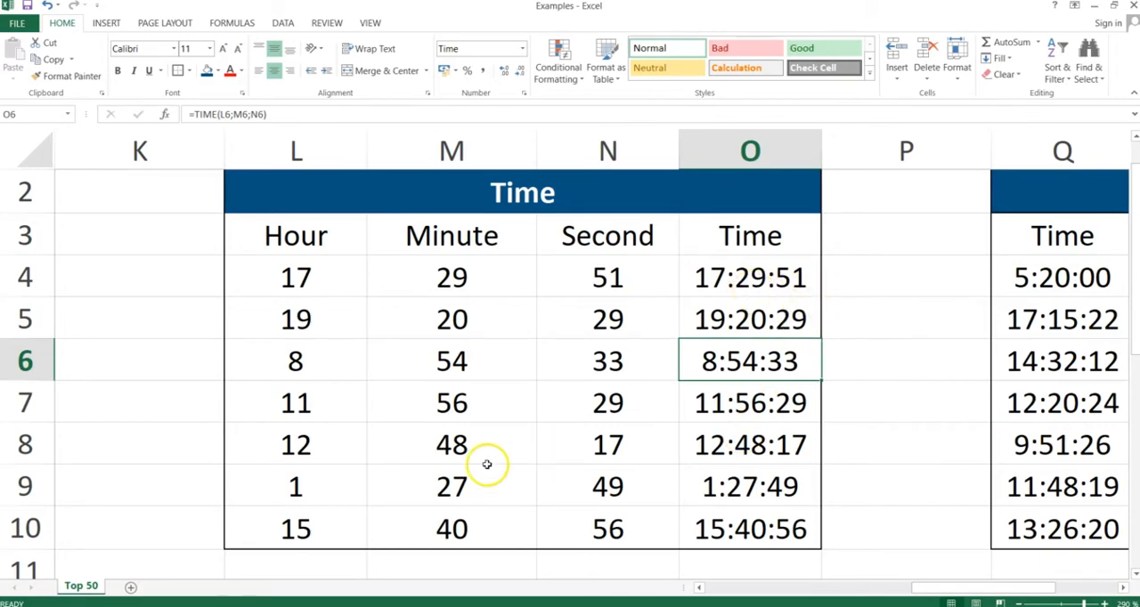
- Switch to the PowerPoint slide show, advance it to the Hour, Minute, Second slide, and return to the Excel workbook
key(alt+Tab)
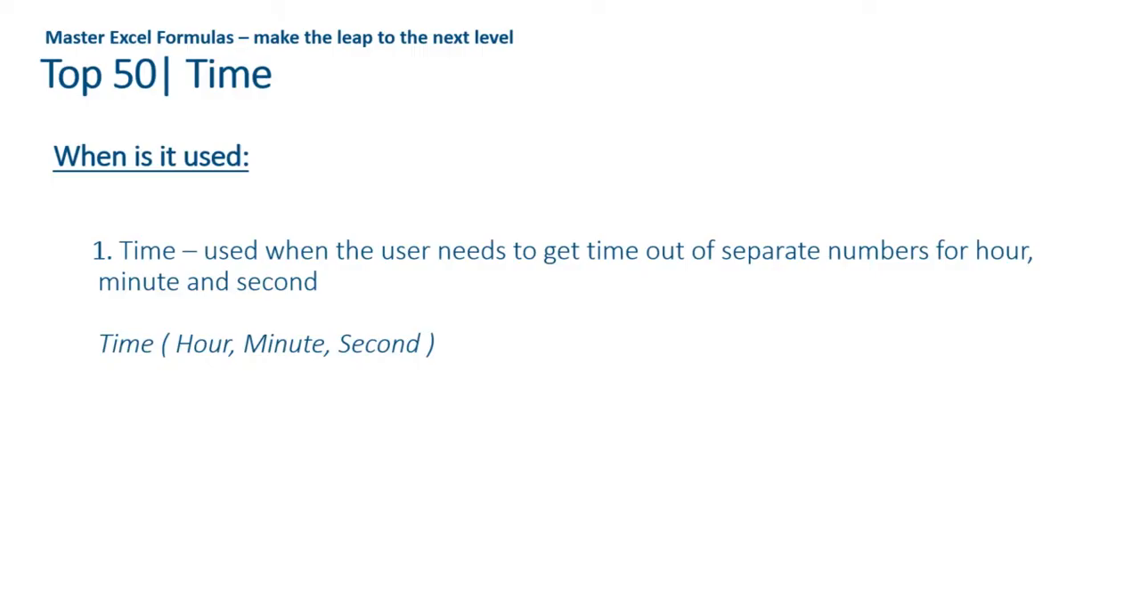
key(Right)
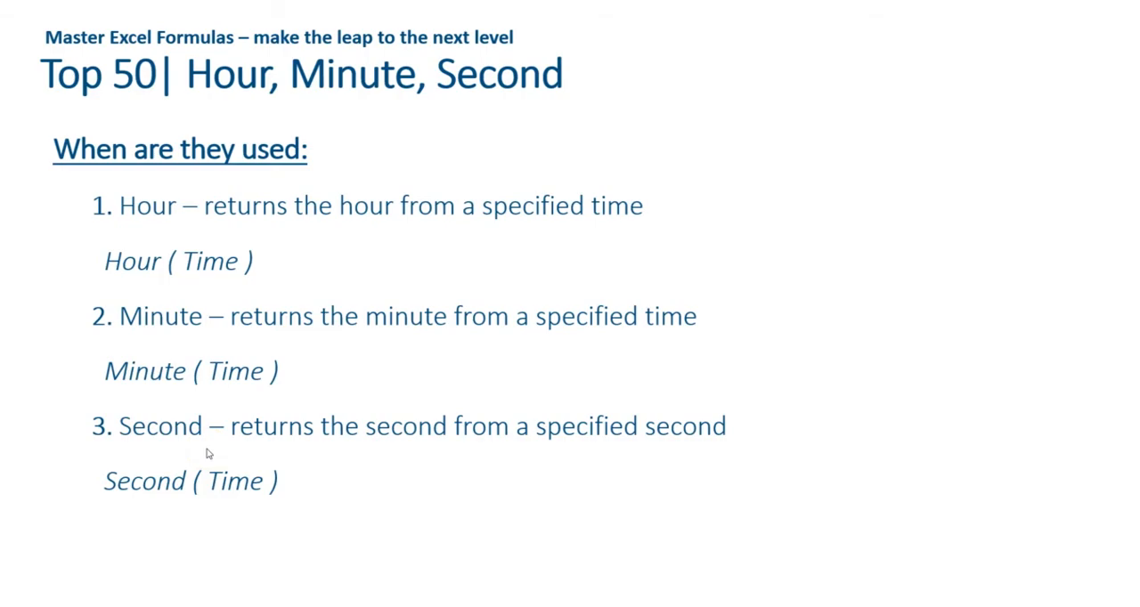
key(alt+Tab)
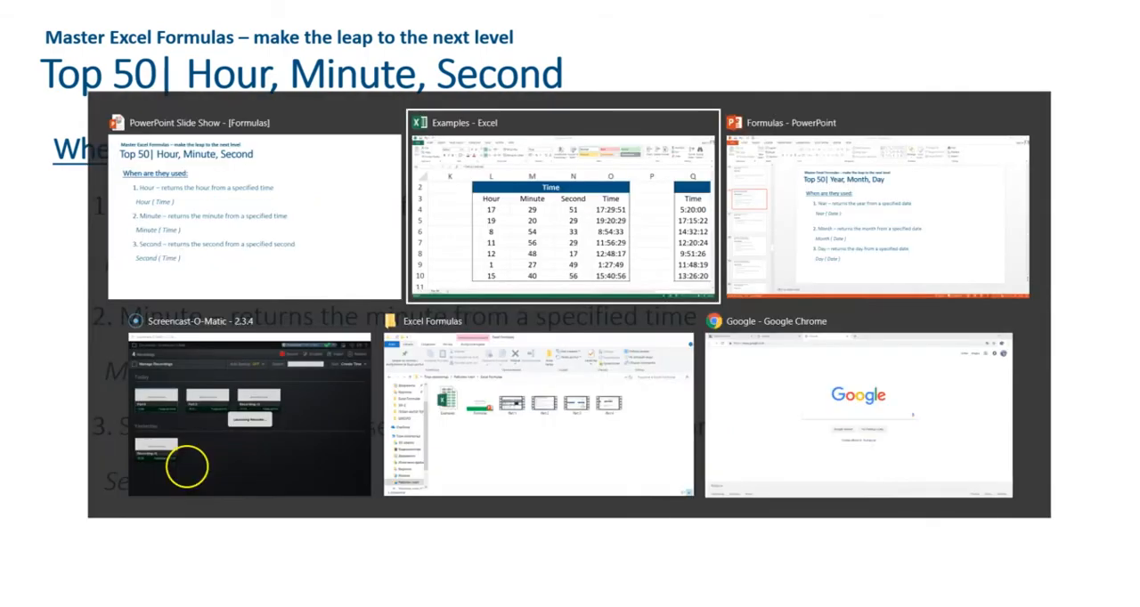
- Enter =HOUR(Q4) in cell R4 to extract the hour from the first time
key(Right)
key(Right)
key(Right)
key(Right)
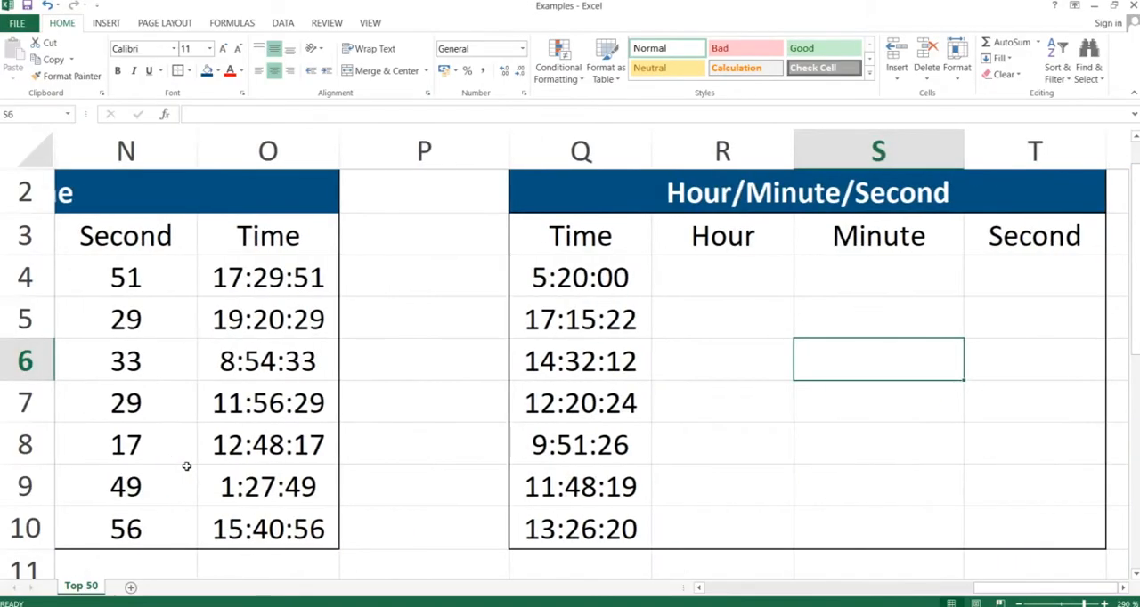
key(Right)
key(Right)
key(Left)
key(Left)
key(Up)
key(Up)
key(Left)
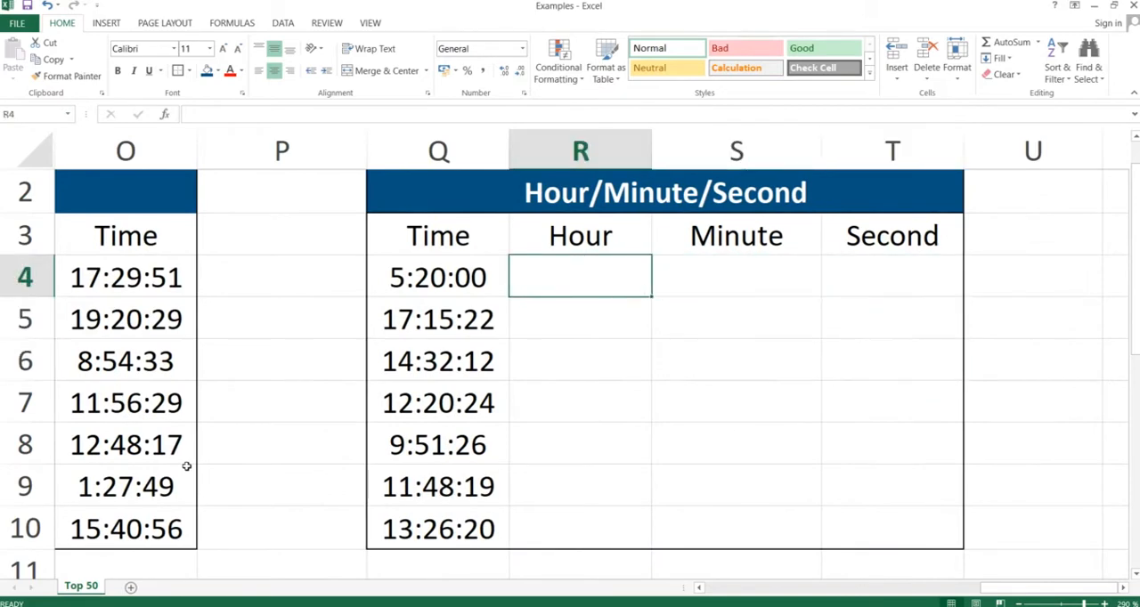
text(=)
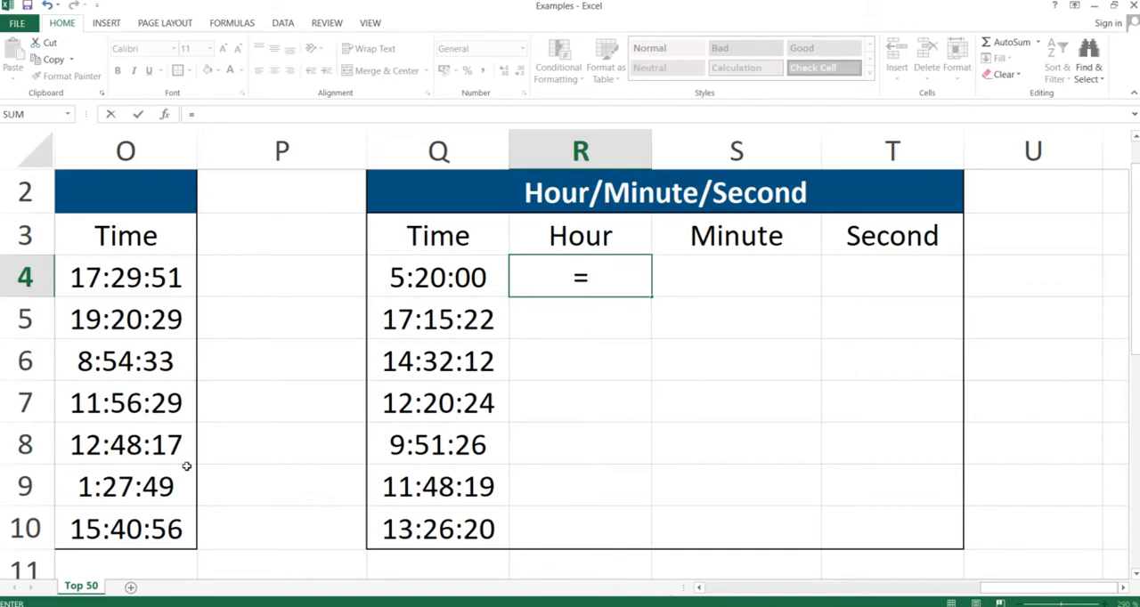
text(hour()
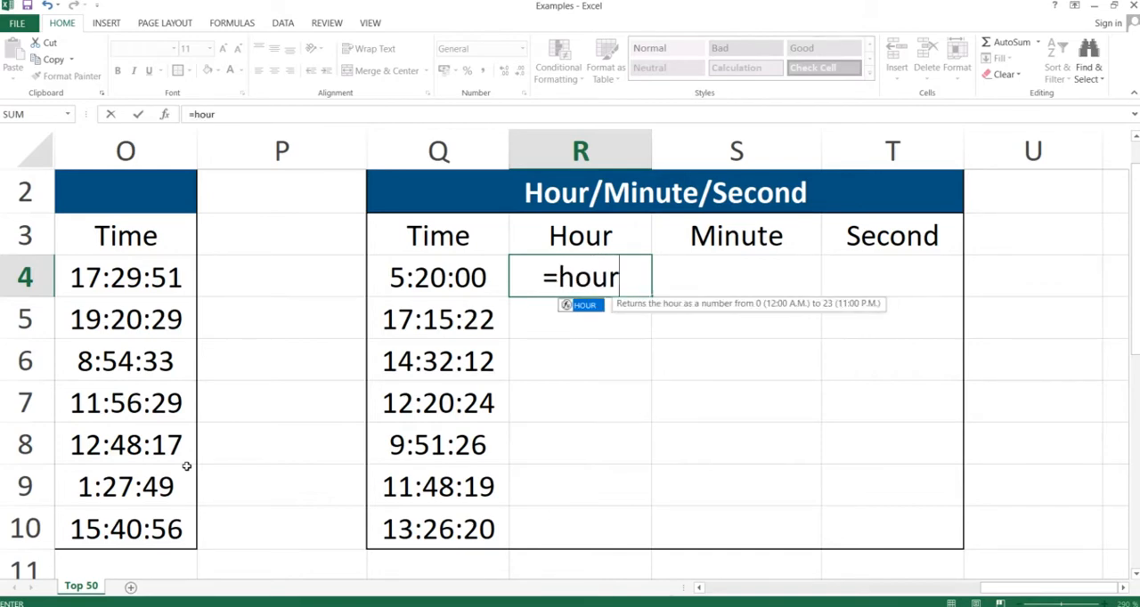
key(Left)
key(Left)
key(Right)
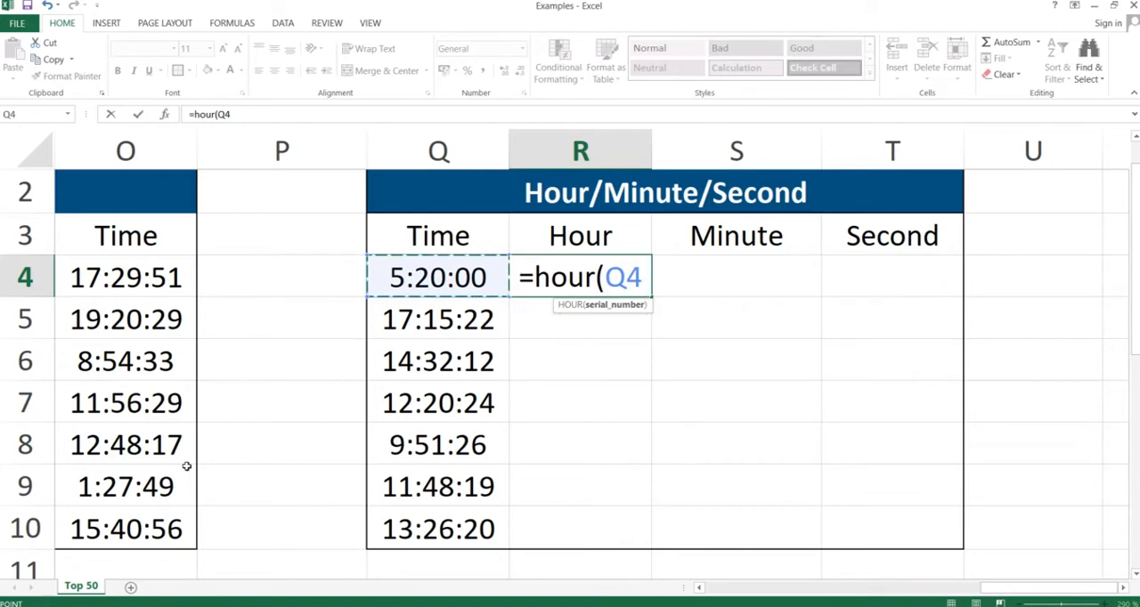
text())
key(Return)
- Enter =MINUTE(Q4) in cell S4 to extract the minute from the first time
key(Right)
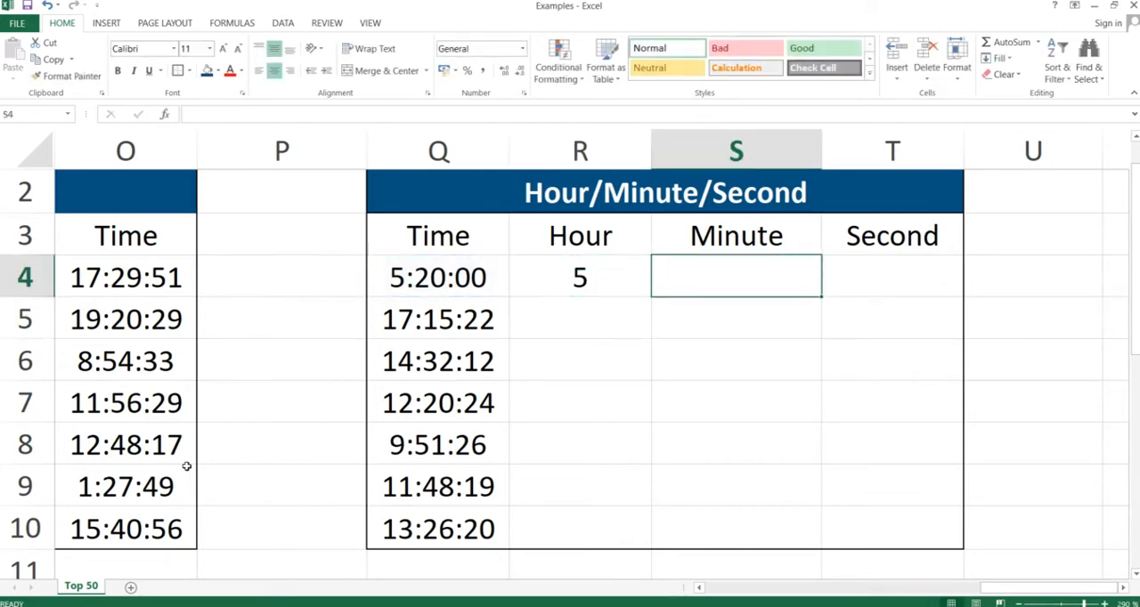
text(=minute()
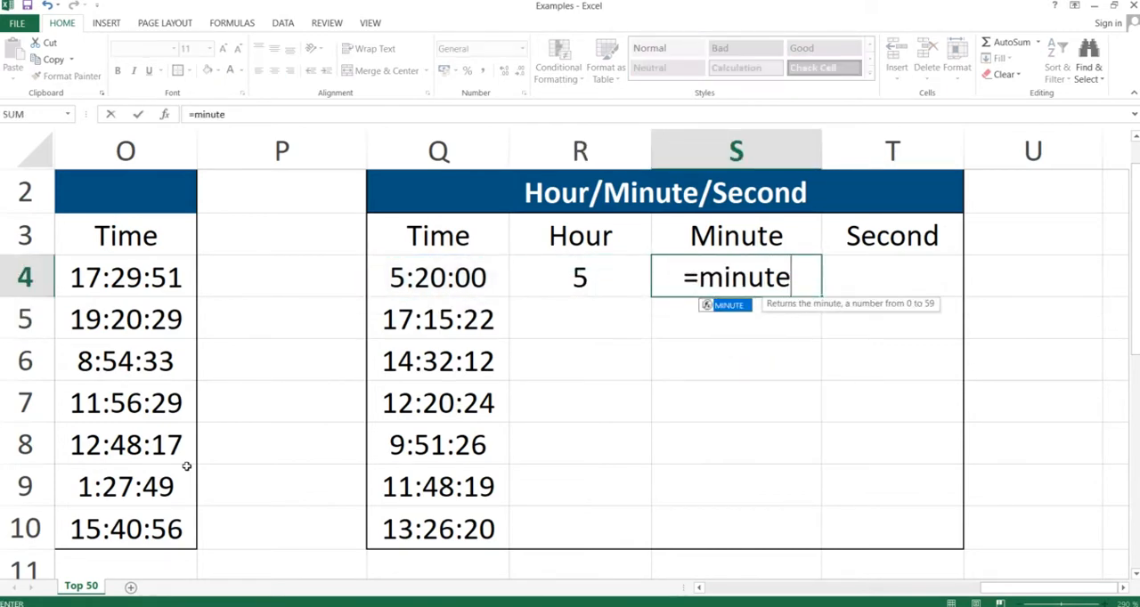
key(Left)
key(Left)
key(Return)
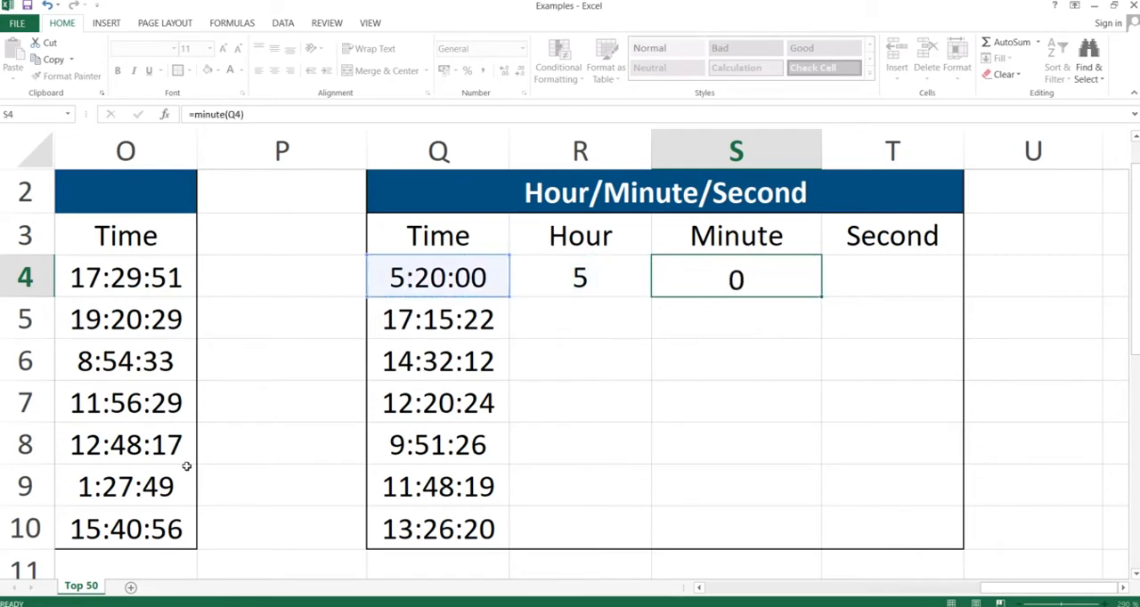
- Enter =SECOND(Q4) in cell T4 to extract the second from the first time
key(Right)
text(=second()
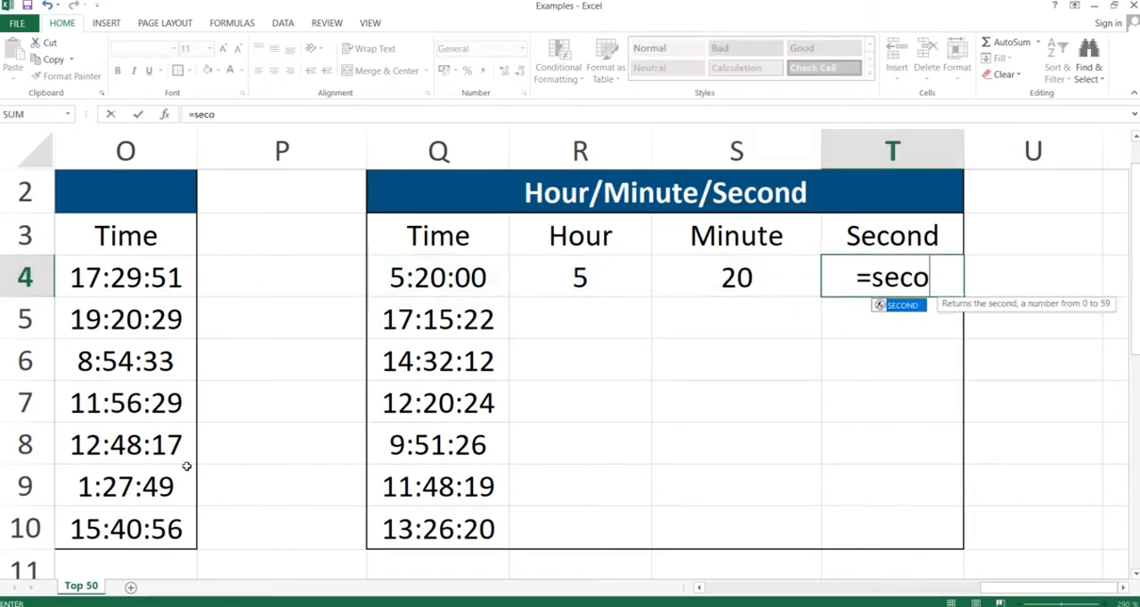
key(Left)
key(Left)
key(Left)
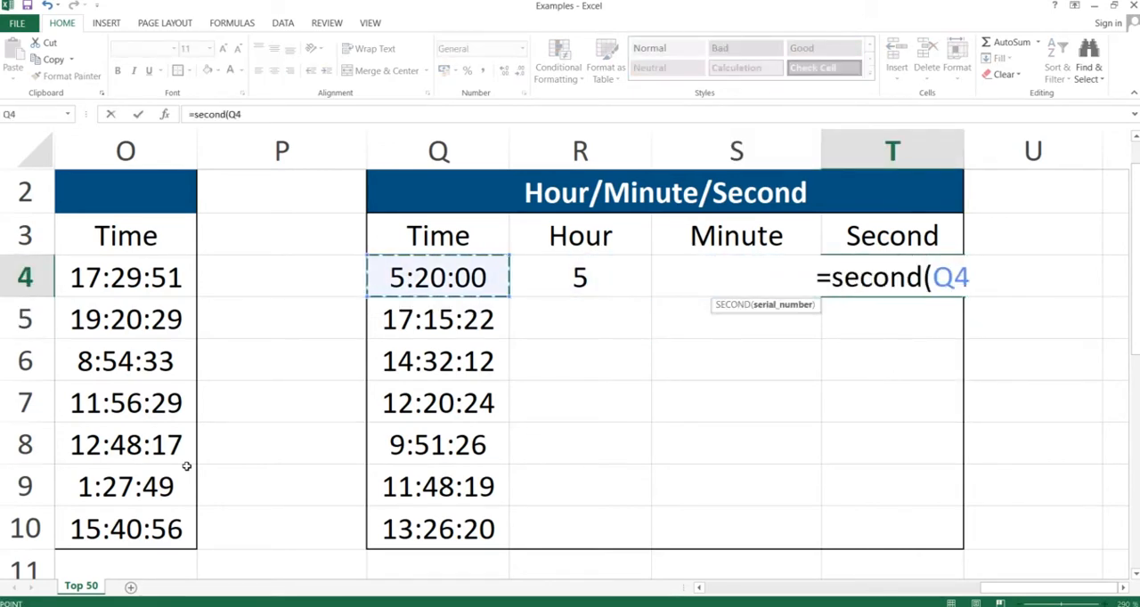
key(ctrl+Return)
- Copy the hour, minute and second formulas in R4:T4 down through row 10, pasting only the formulas
key(shift+Left)
key(shift+Left)
key(shift+Left)
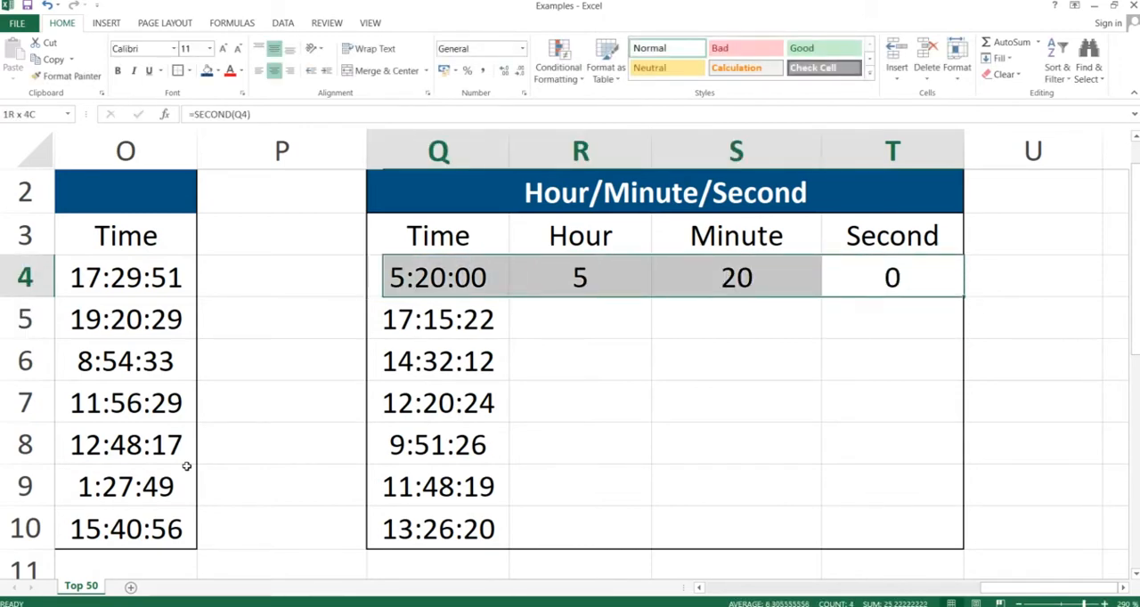
key(shift+Right)
key(ctrl+c)
key(shift+Down)
key(shift+Down)
key(shift+Down)
key(shift+Down)
key(shift+Down)
key(shift+Down)
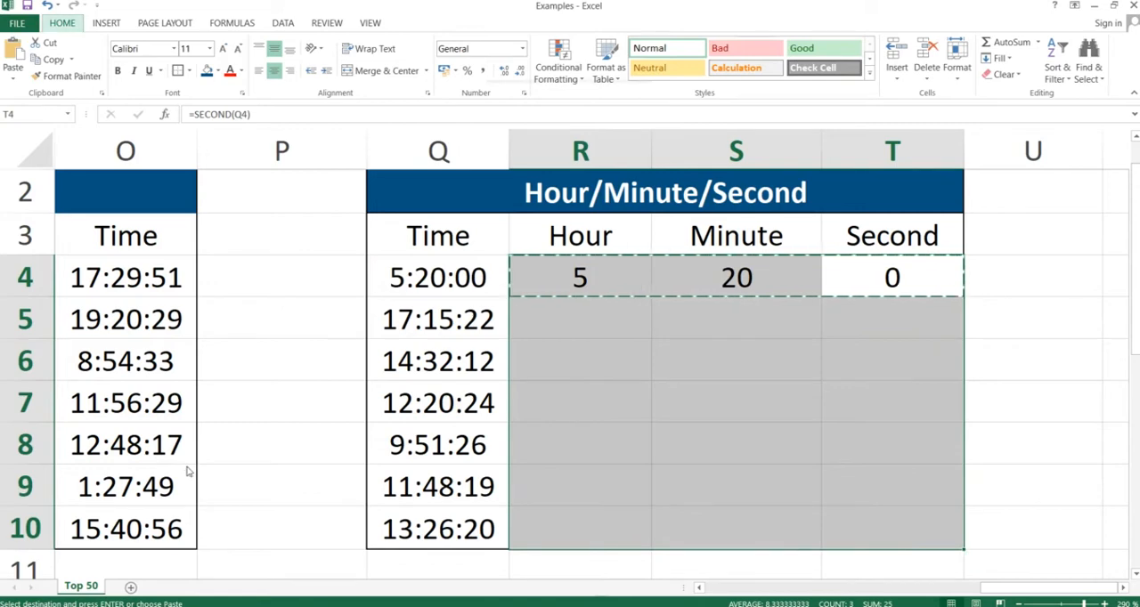
key(ctrl+alt+v)
key(f)
key(Return)
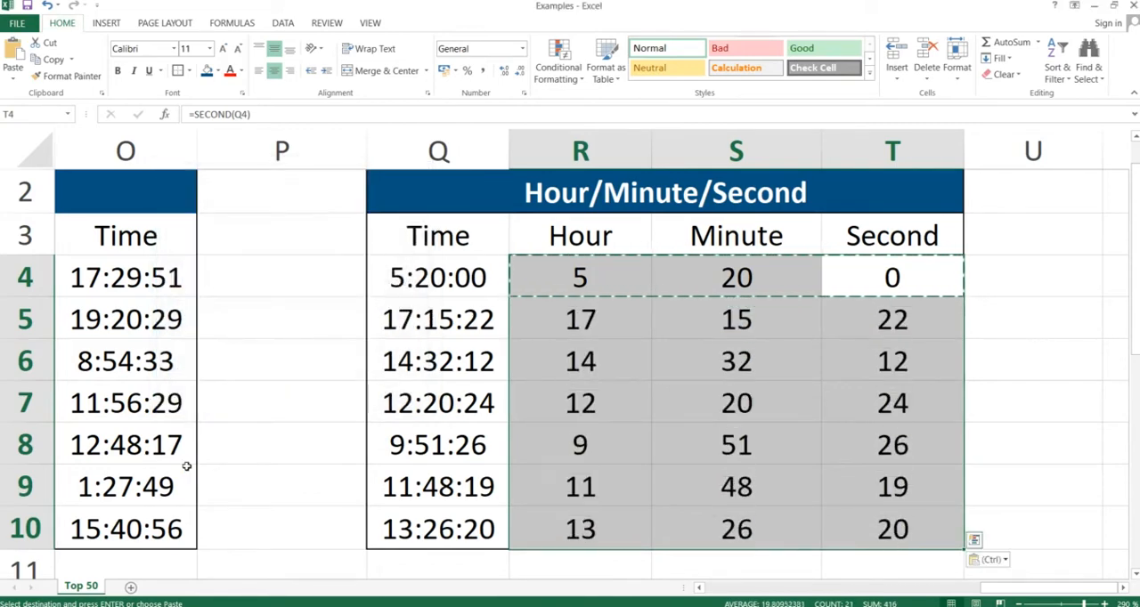
key(Down)
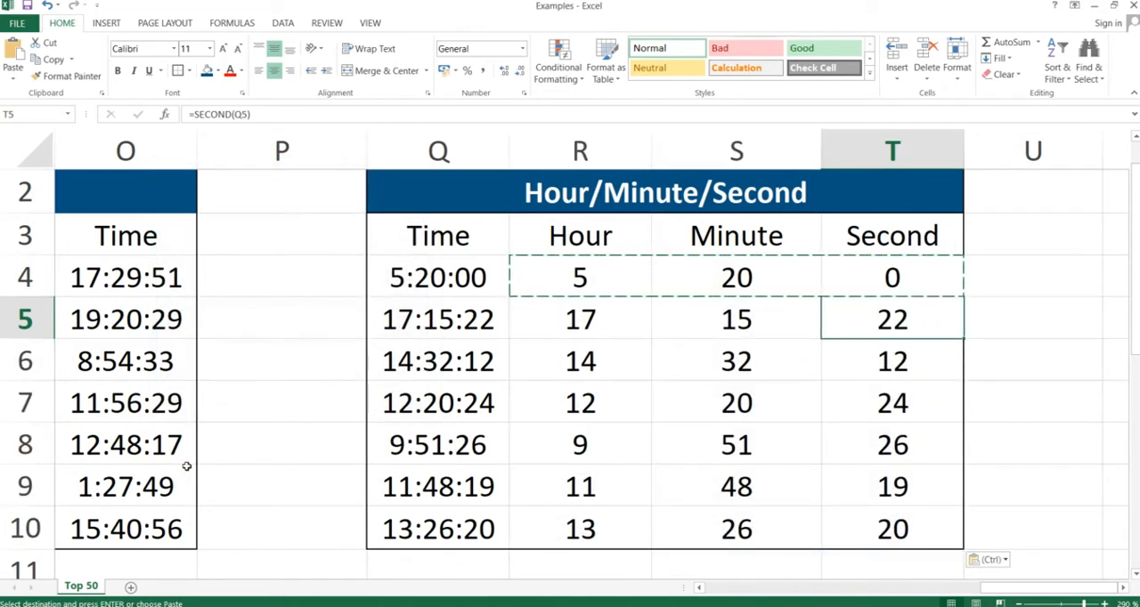
key(Down)
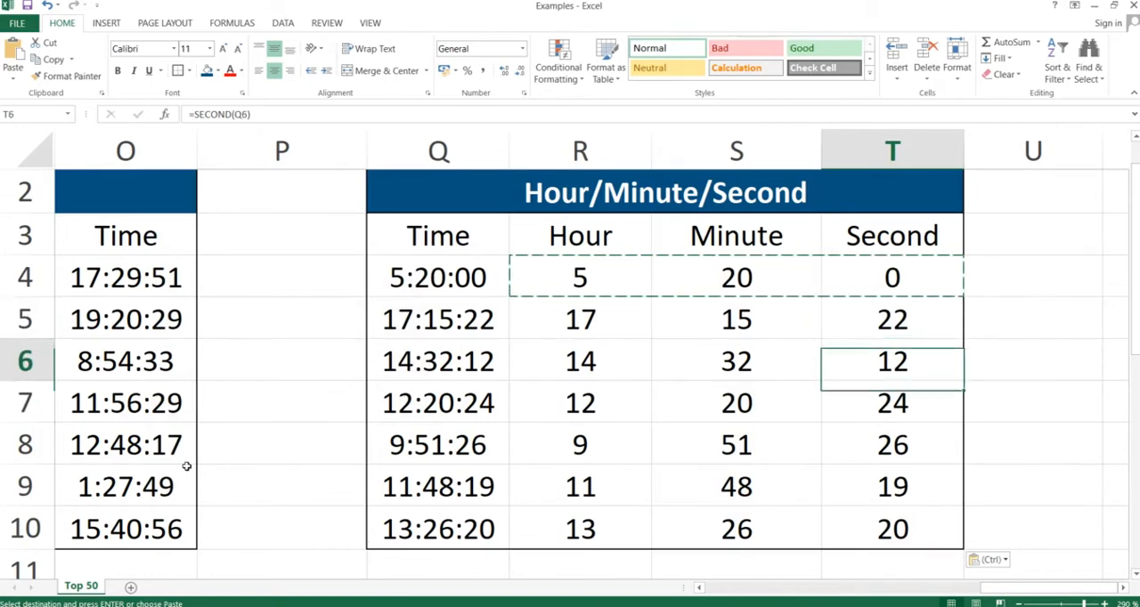
key(Down)
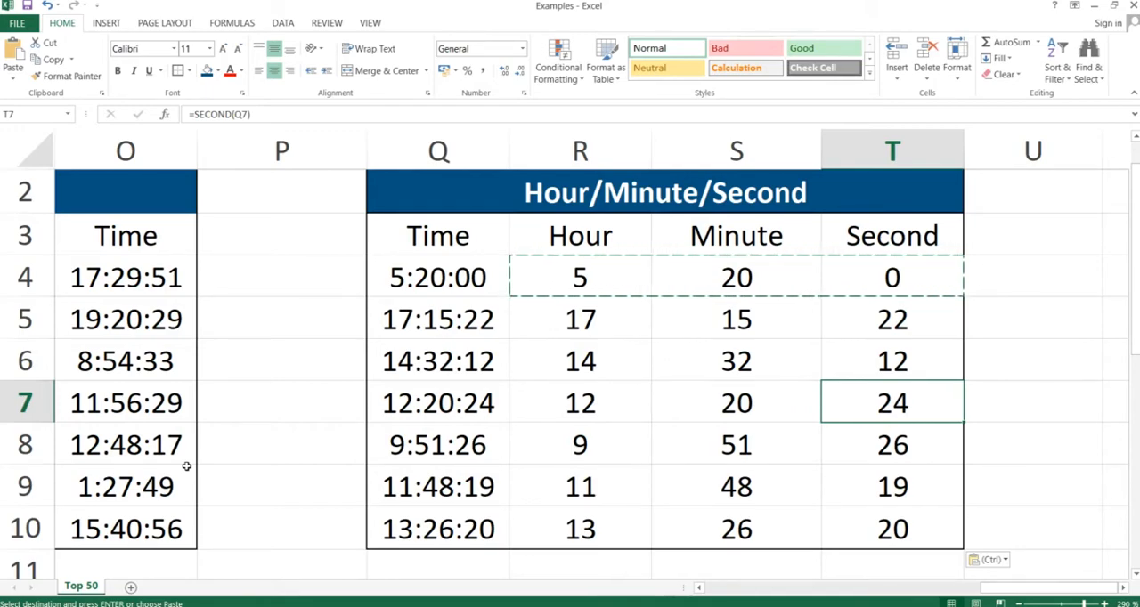
- Switch to the PowerPoint slide show and advance it to the DateValue & TimeValue slide
key(alt+Tab)
key(Right)
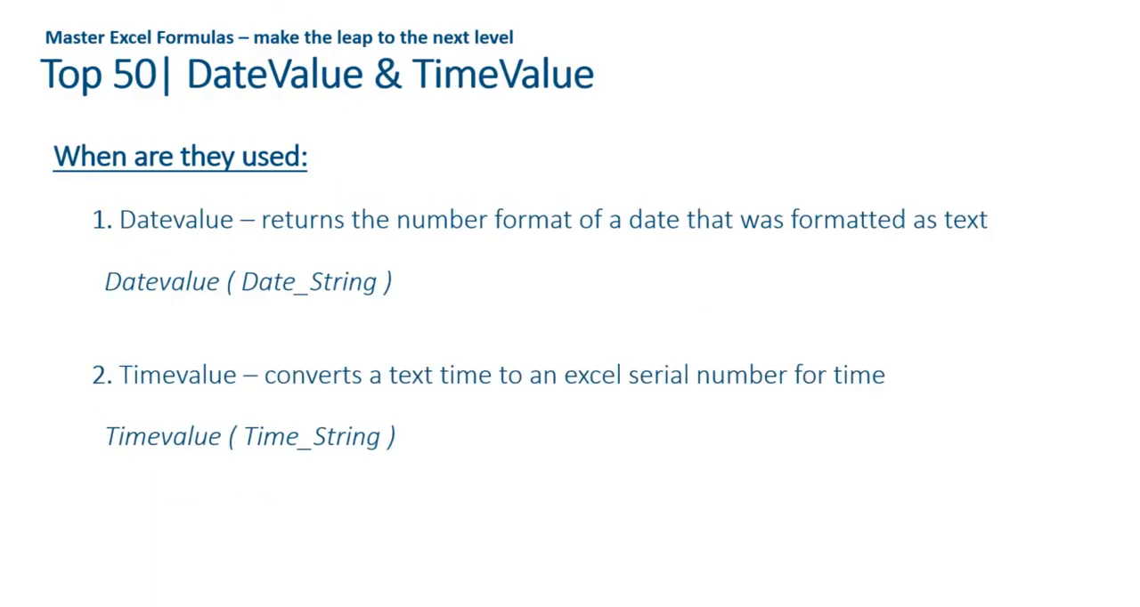
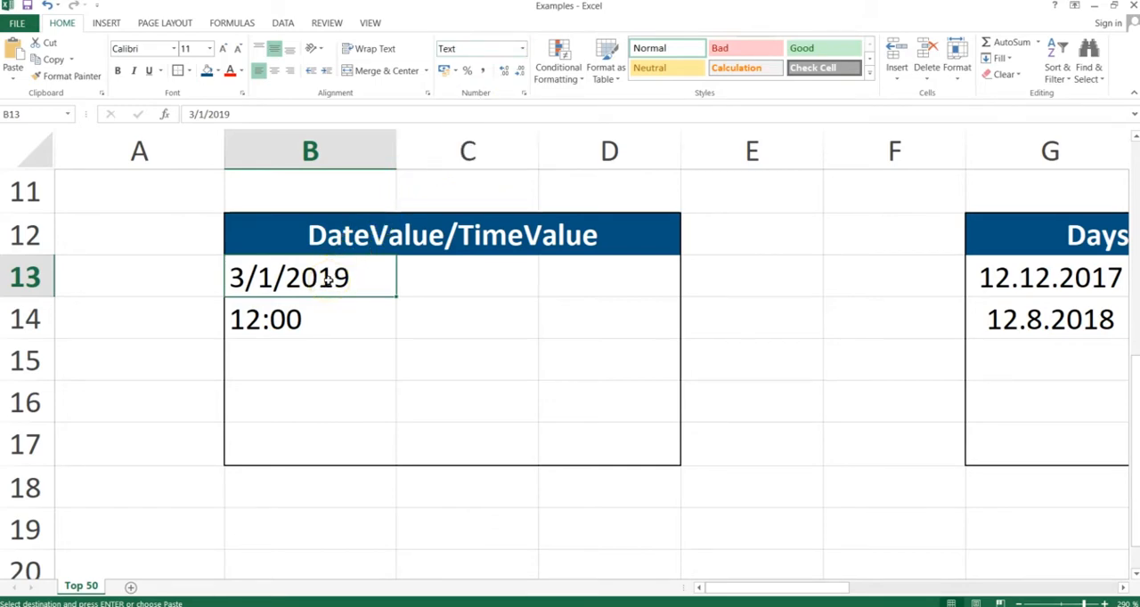
- Enter =DATEVALUE(B13) in cell C13 to convert the text date into its serial number
click(464, 280)
text(=d)
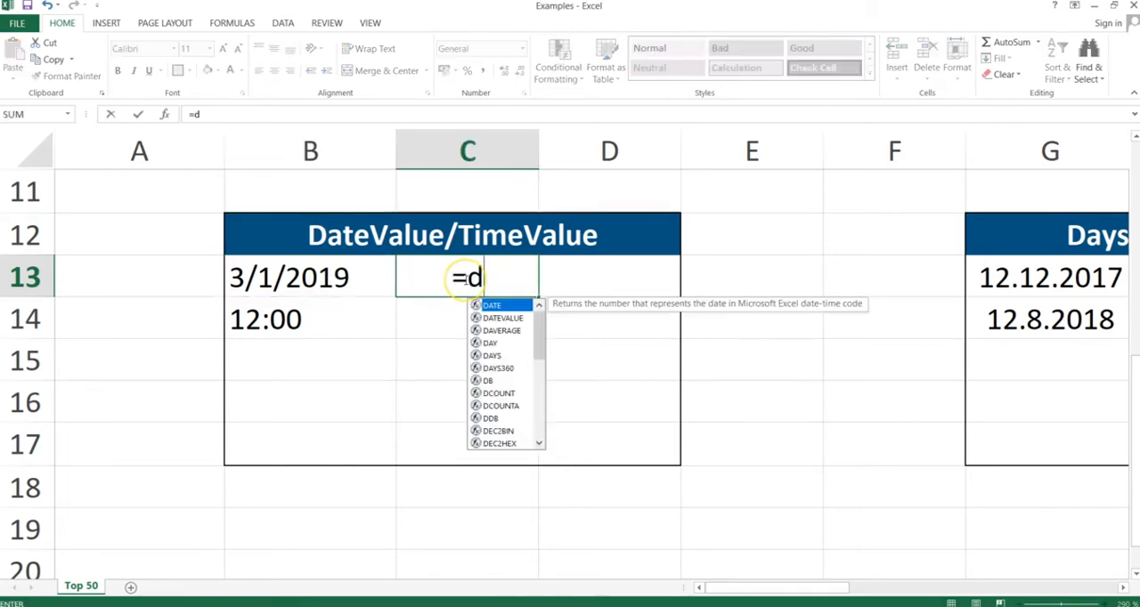
text(atevalu)
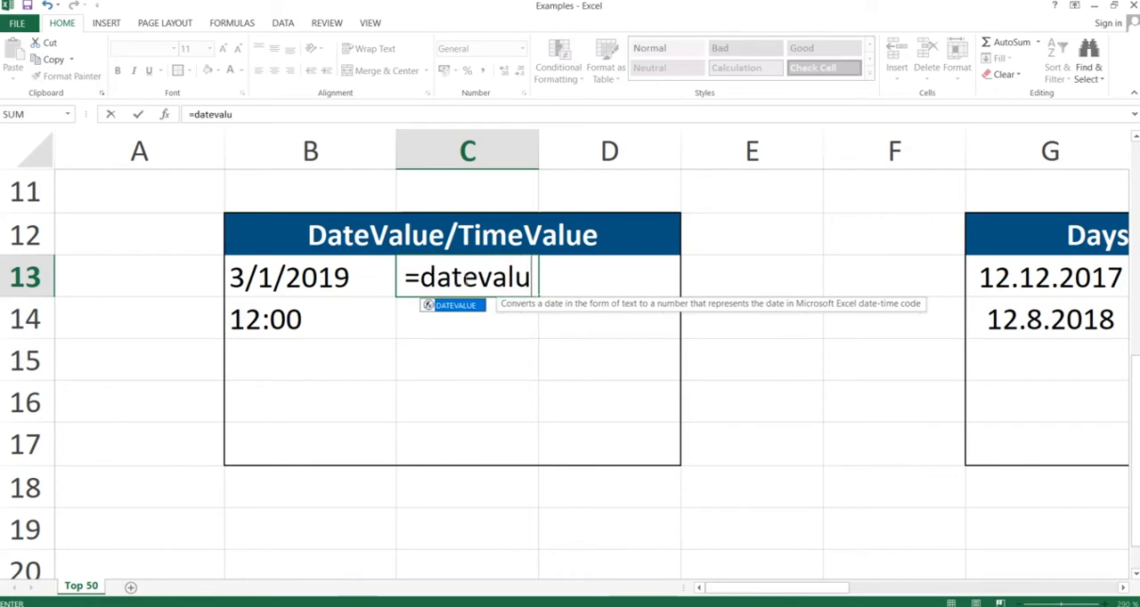
text(e()
key(Left)
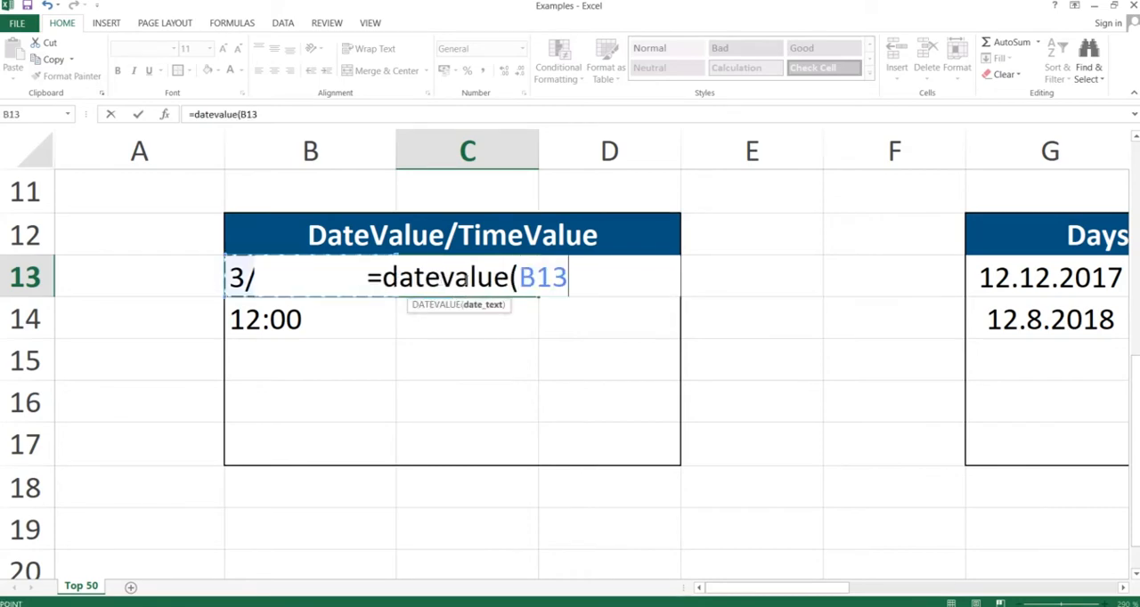
text())
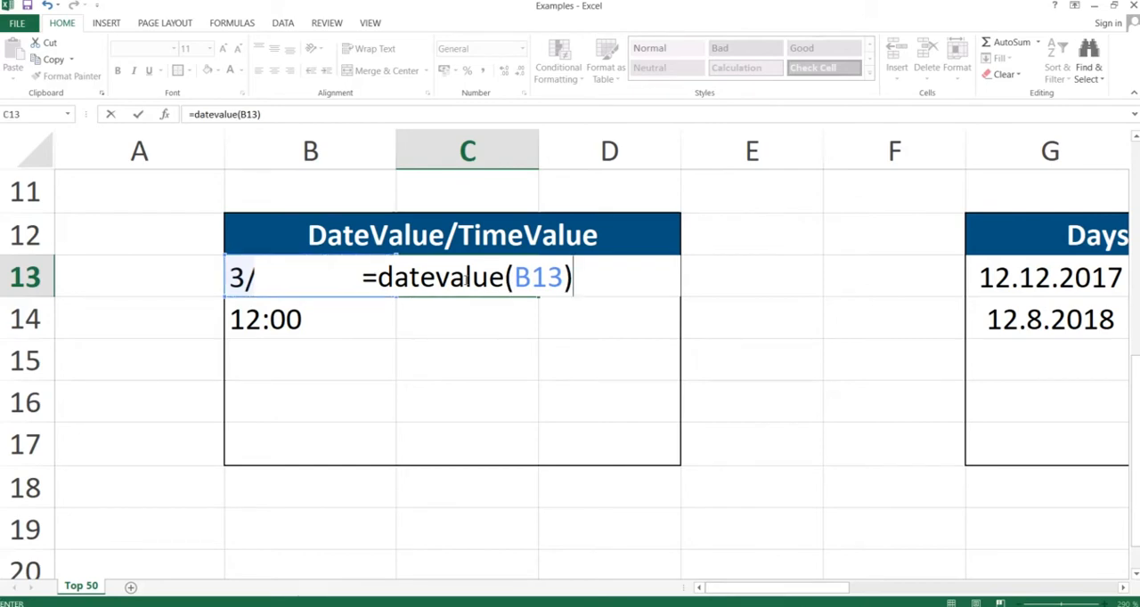
key(Return)
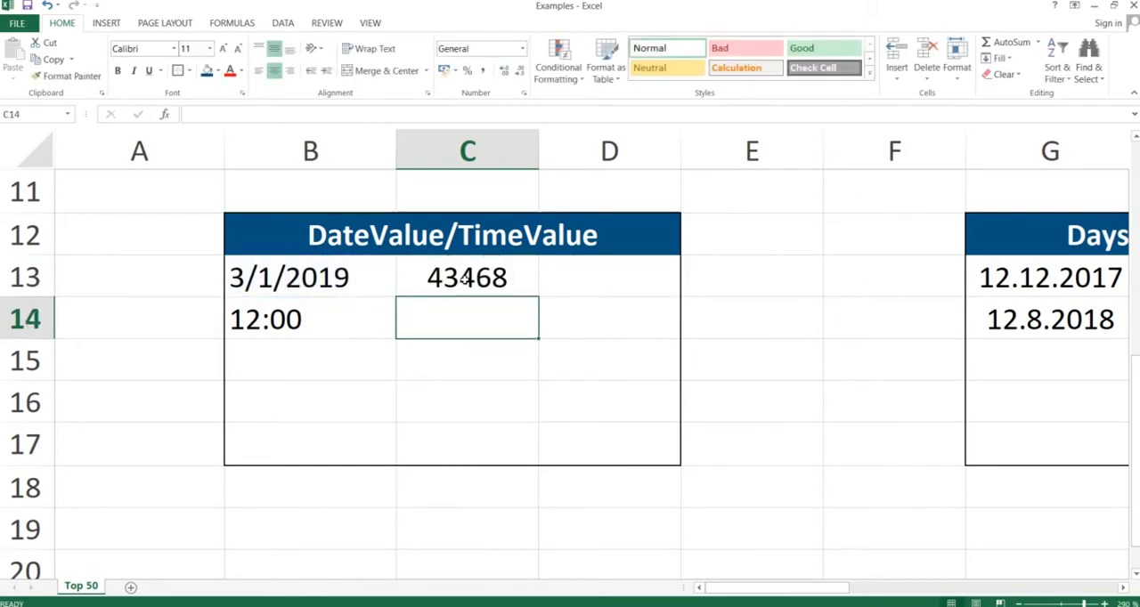
click(451, 279)
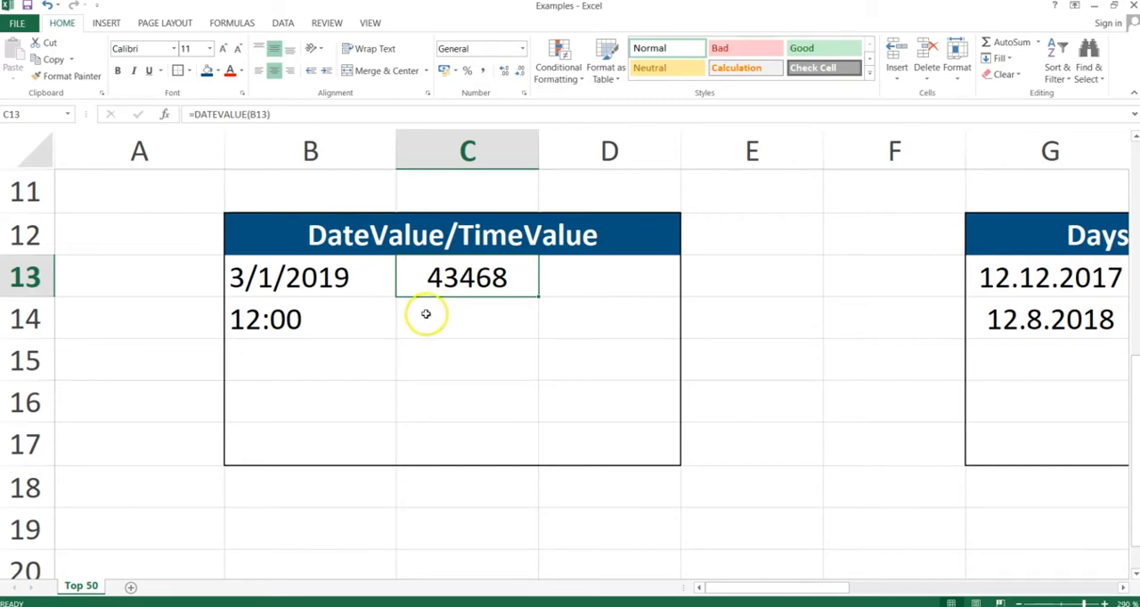
- Enter =TIMEVALUE(B14) in cell C14 to convert the text time into its serial number
click(454, 315)
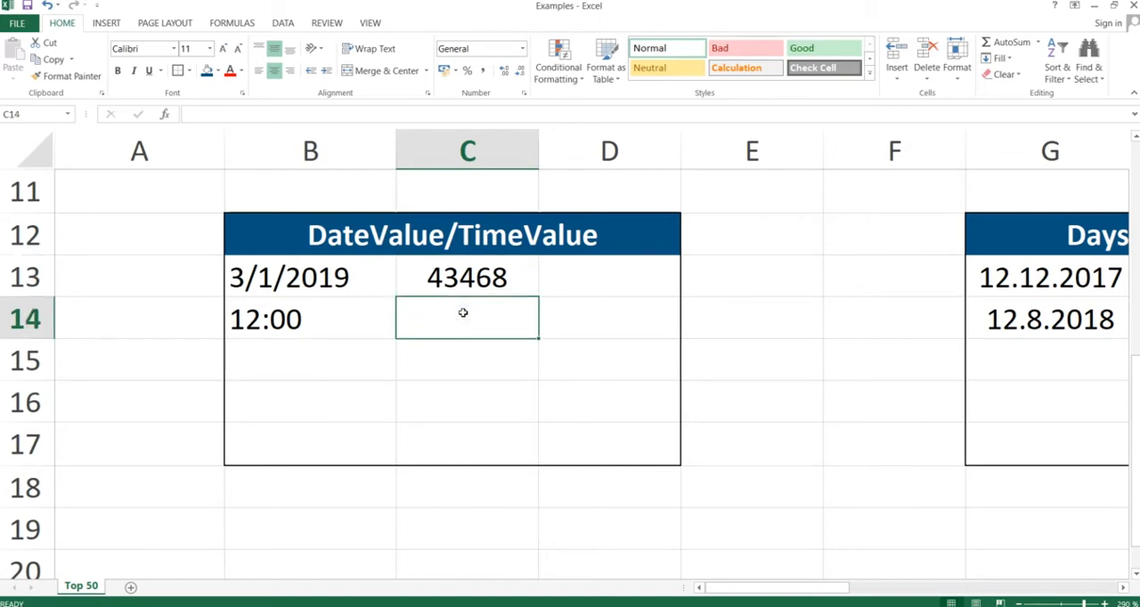
click(293, 316)
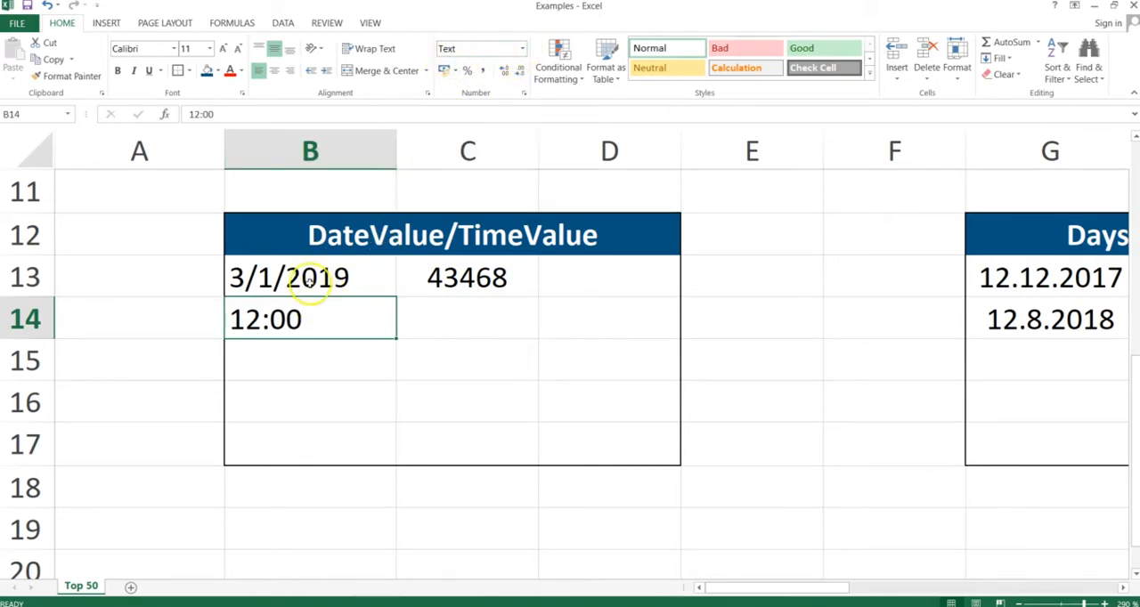
click(439, 324)
text(=)
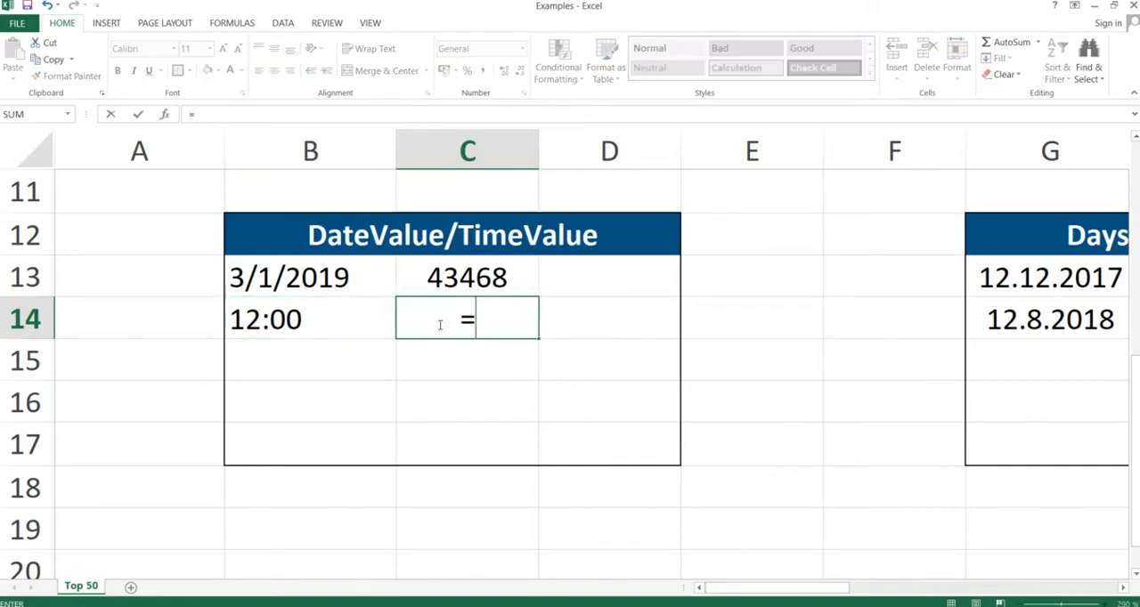
text(timevalue()
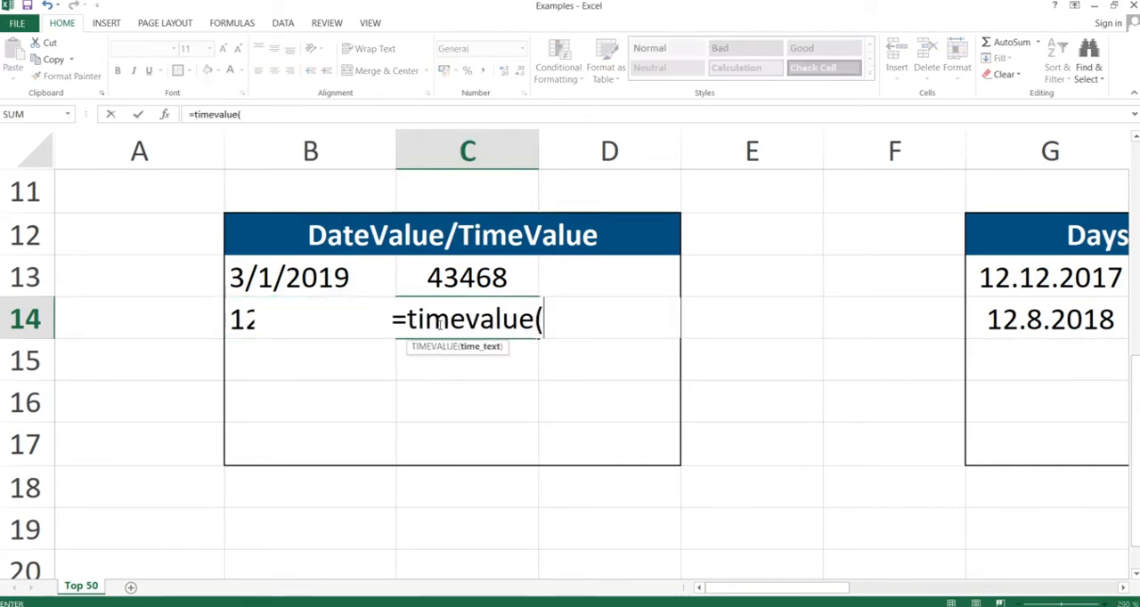
key(Left)
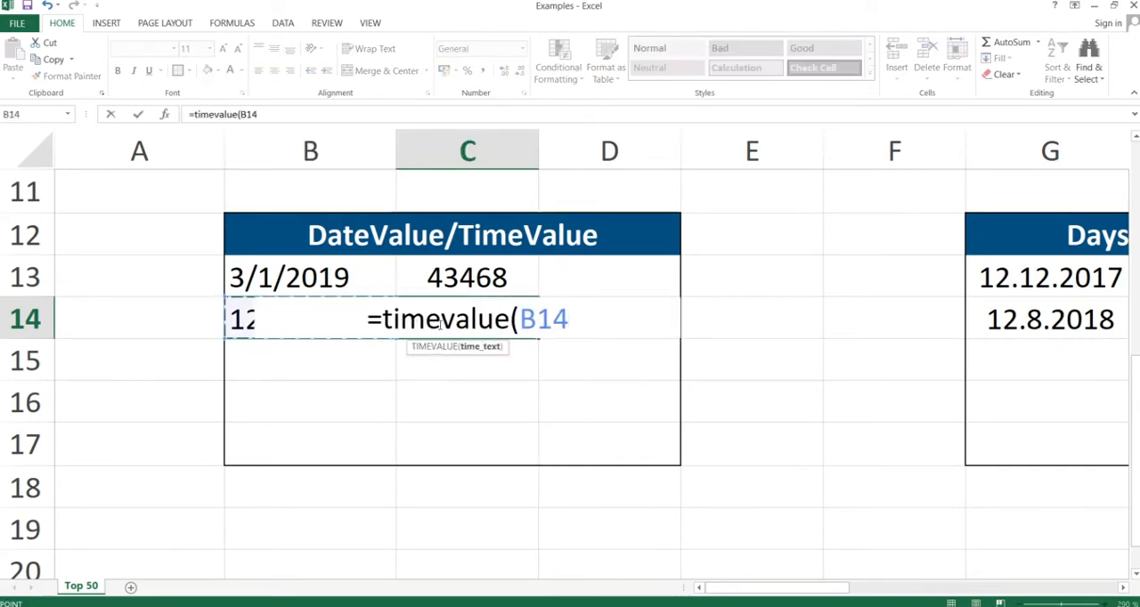
text())
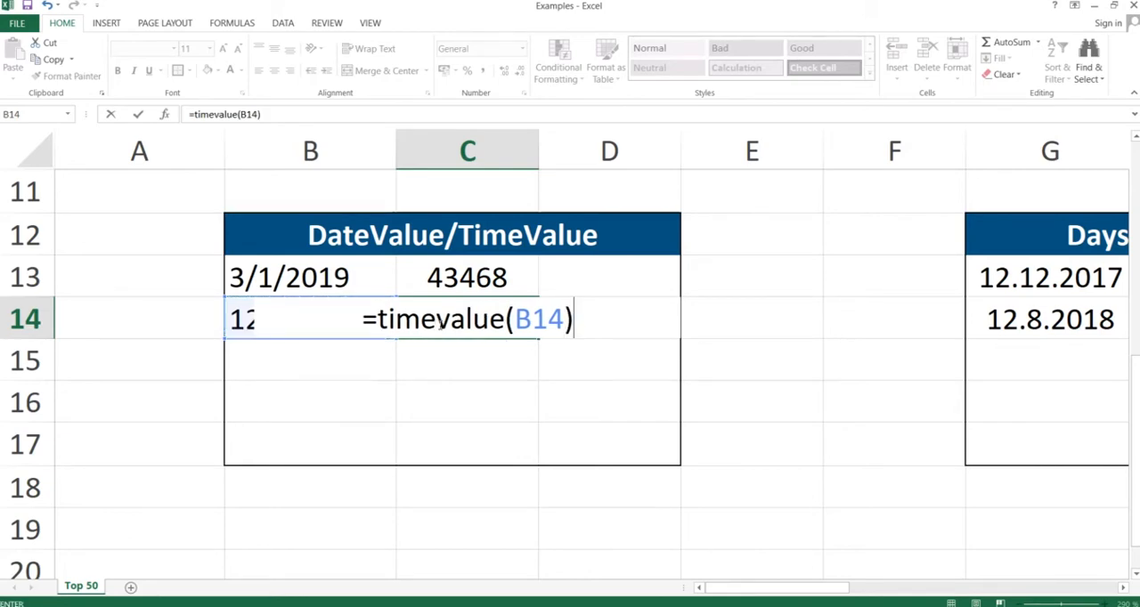
key(Return)
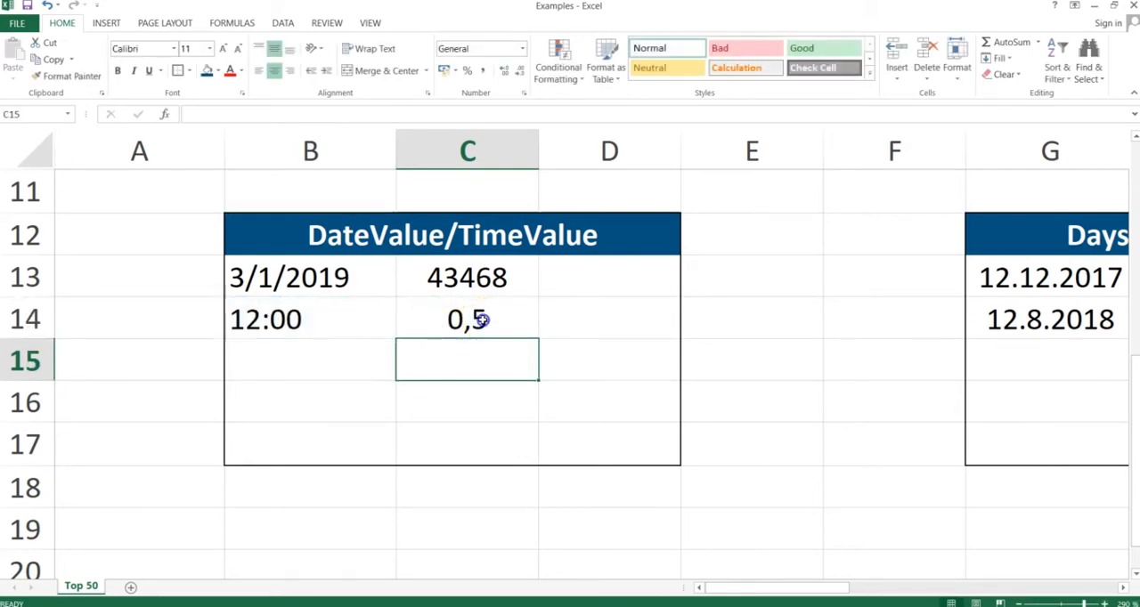
click(481, 320)
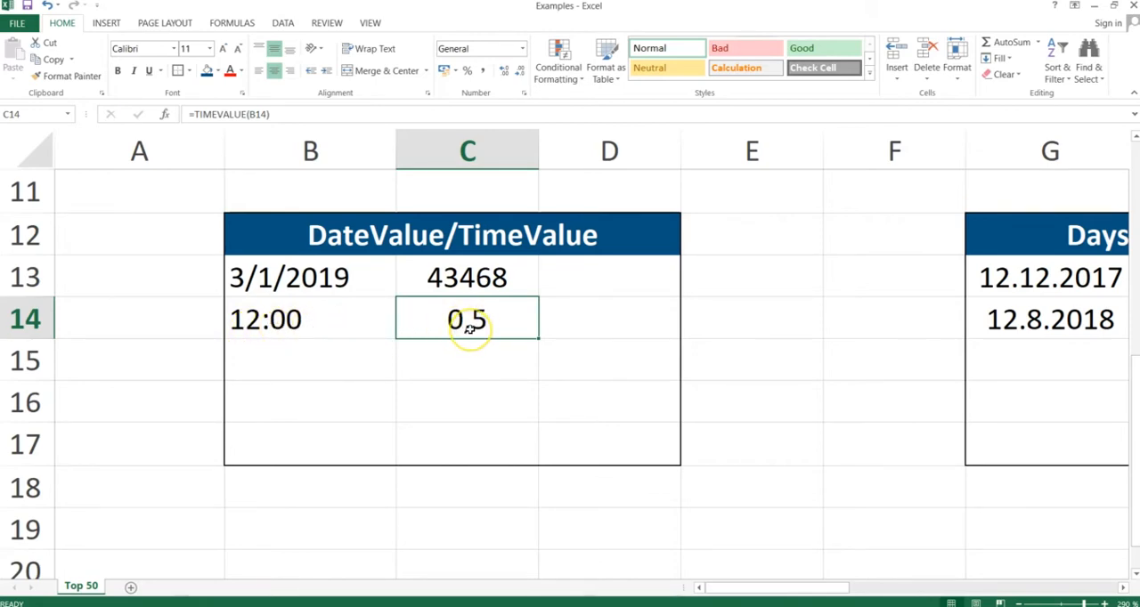
- Switch to the PowerPoint slide show, advance it to the Days360 slide, and return to the Excel workbook
key(alt+Tab)
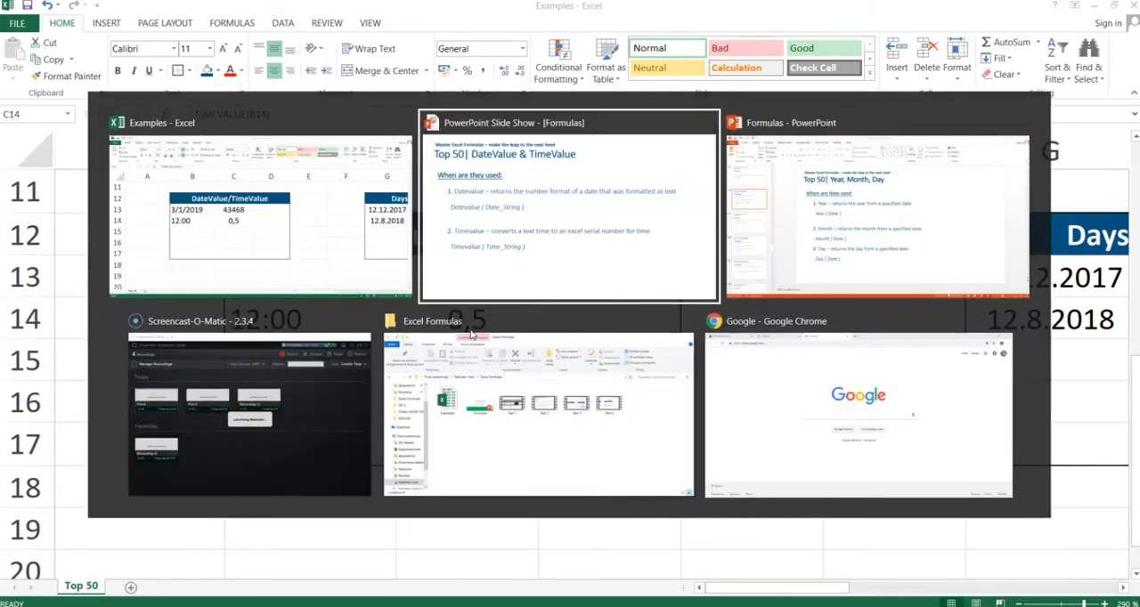
key(Right)
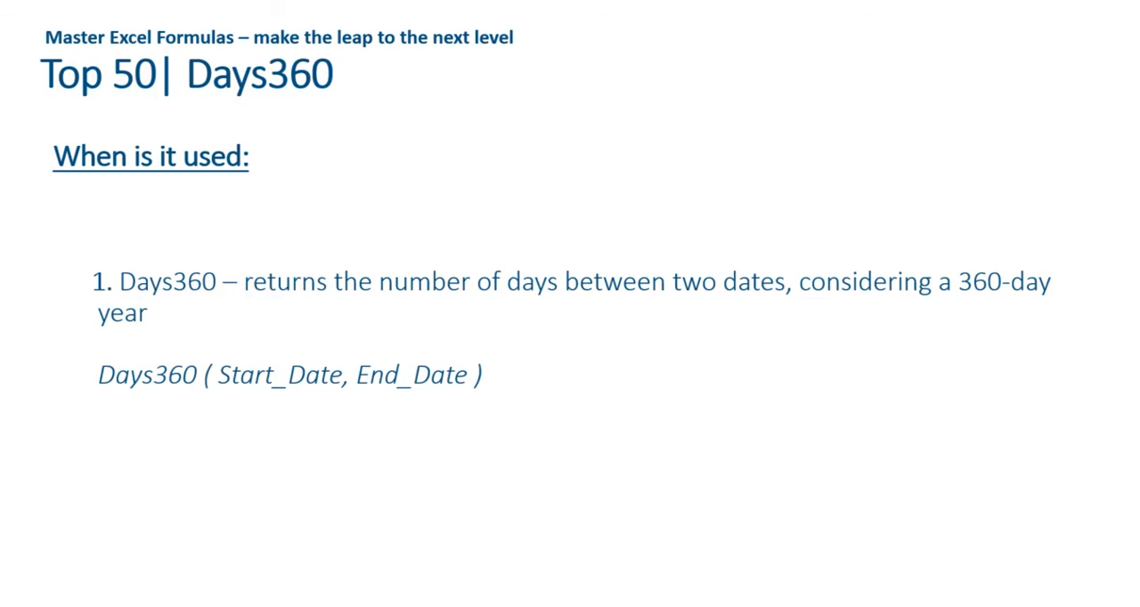
key(alt+Tab)
- Enter =DAYS360(G13;G14) in cell H13 to count the days between the two dates on a 360-day year
key(Right)
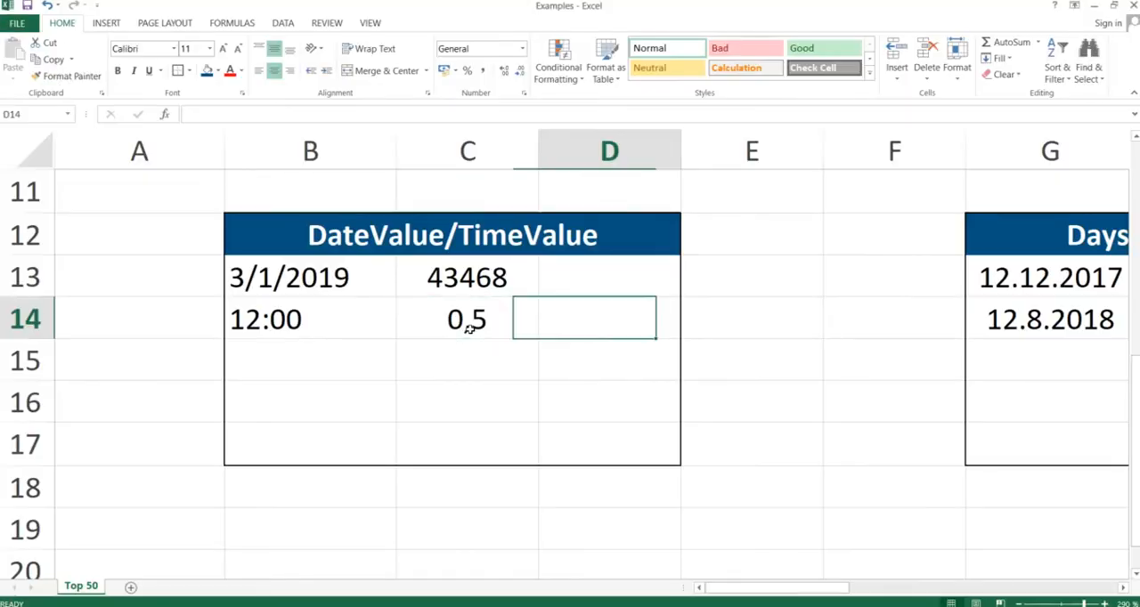
key(Right)
key(Right)
key(Right)
key(Right)
key(Up)
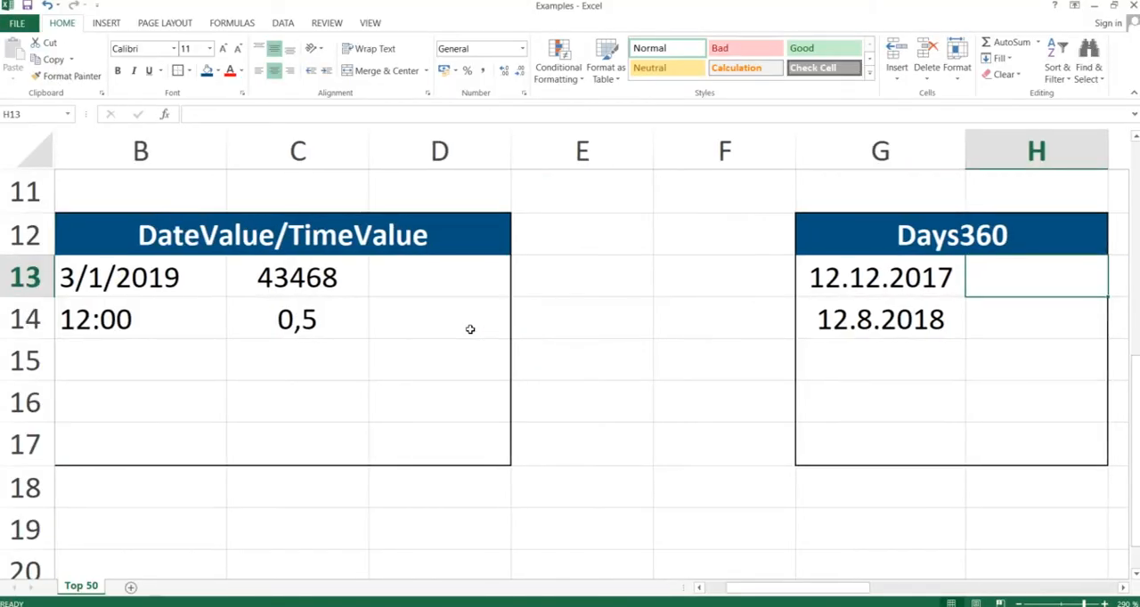
key(Left)
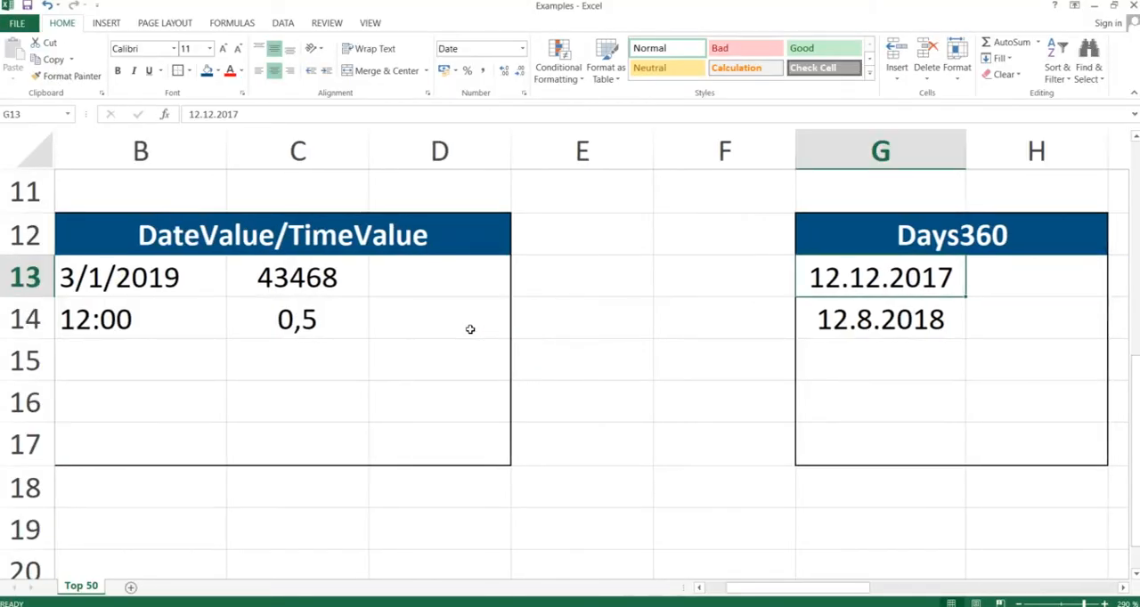
key(Down)
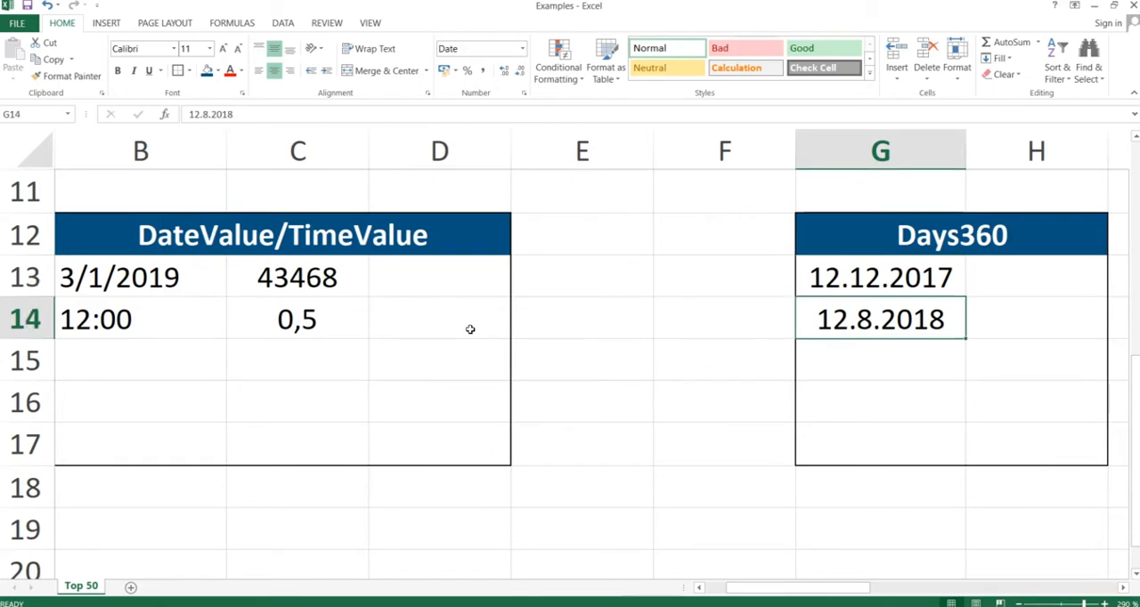
key(Right)
key(Up)
text(=d)
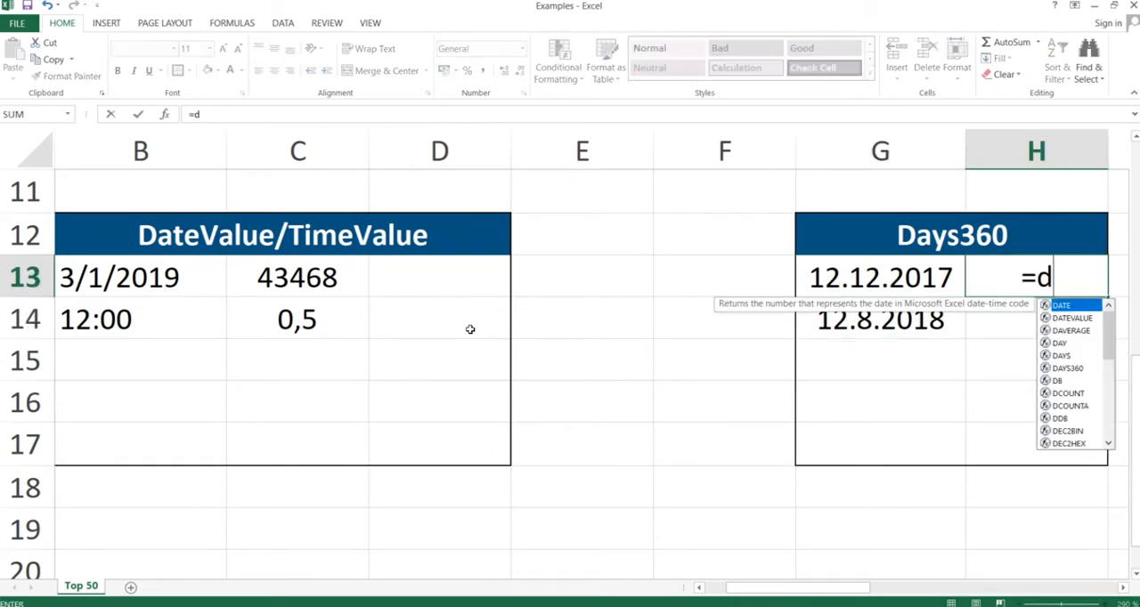
text(ays3)
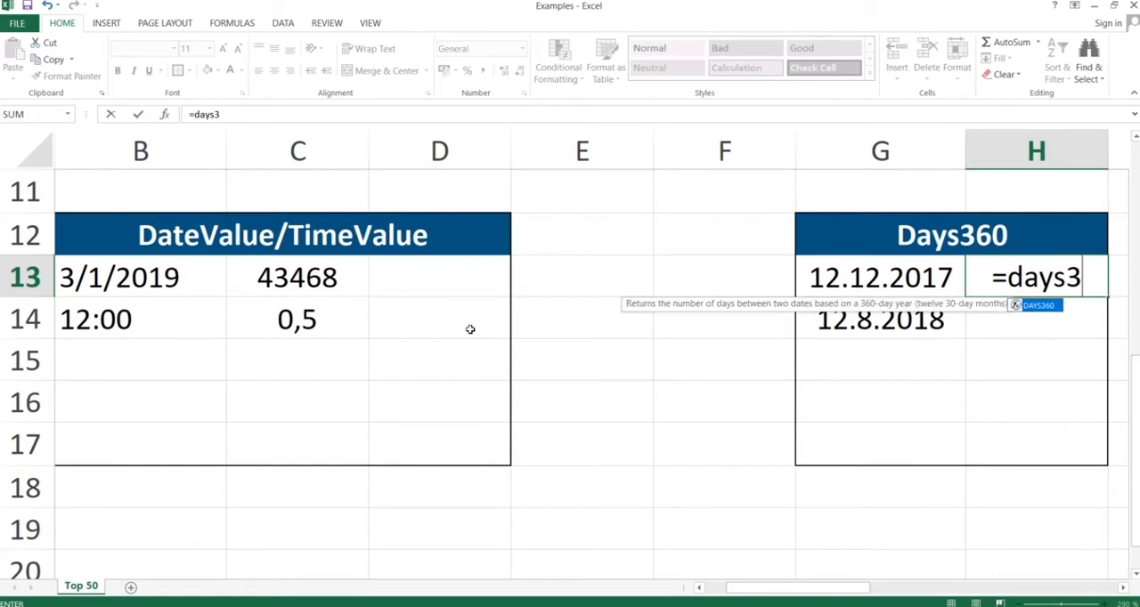
text(60()
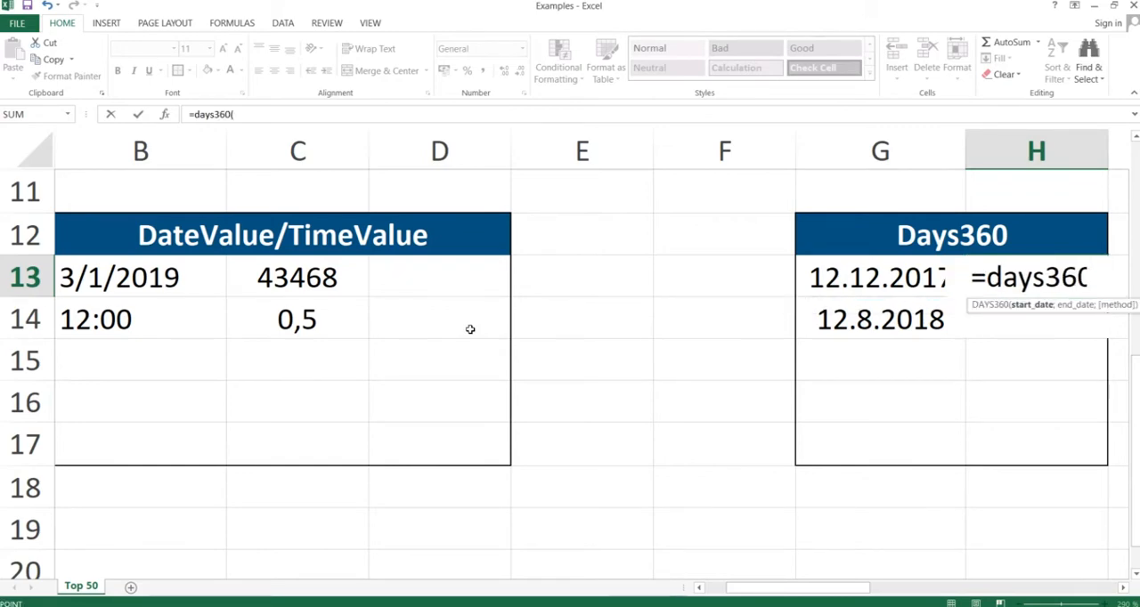
key(Left)
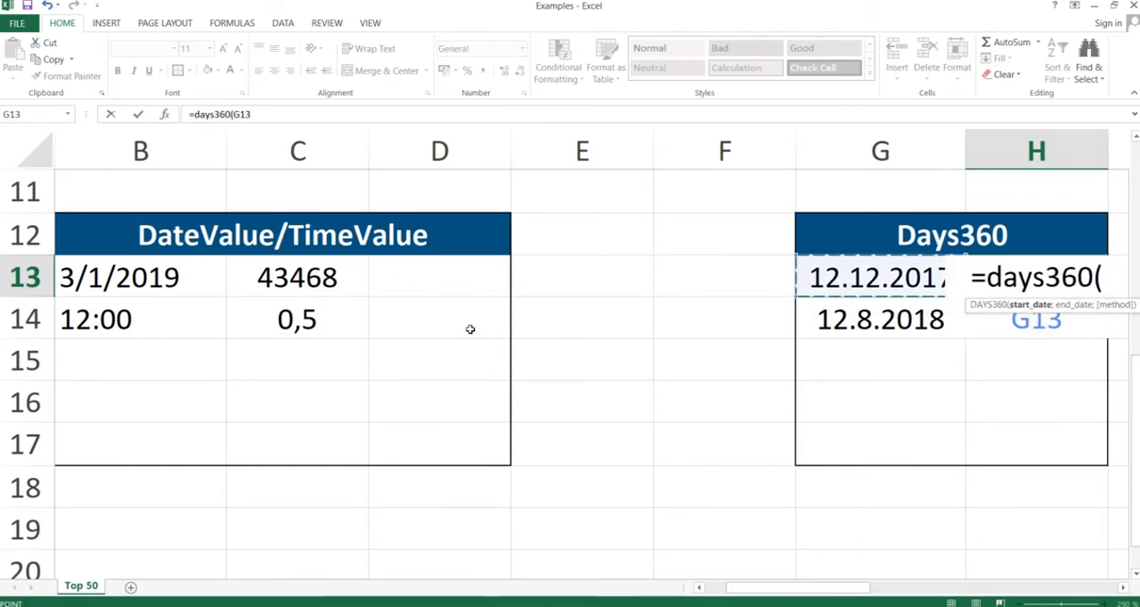
text(;)
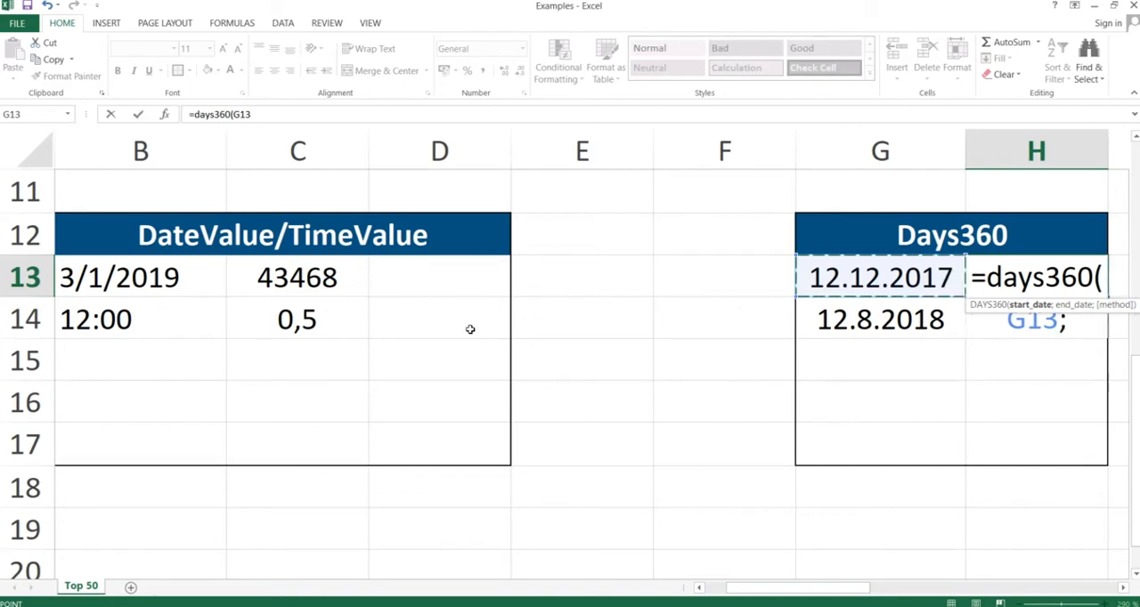
key(Left)
key(Down)
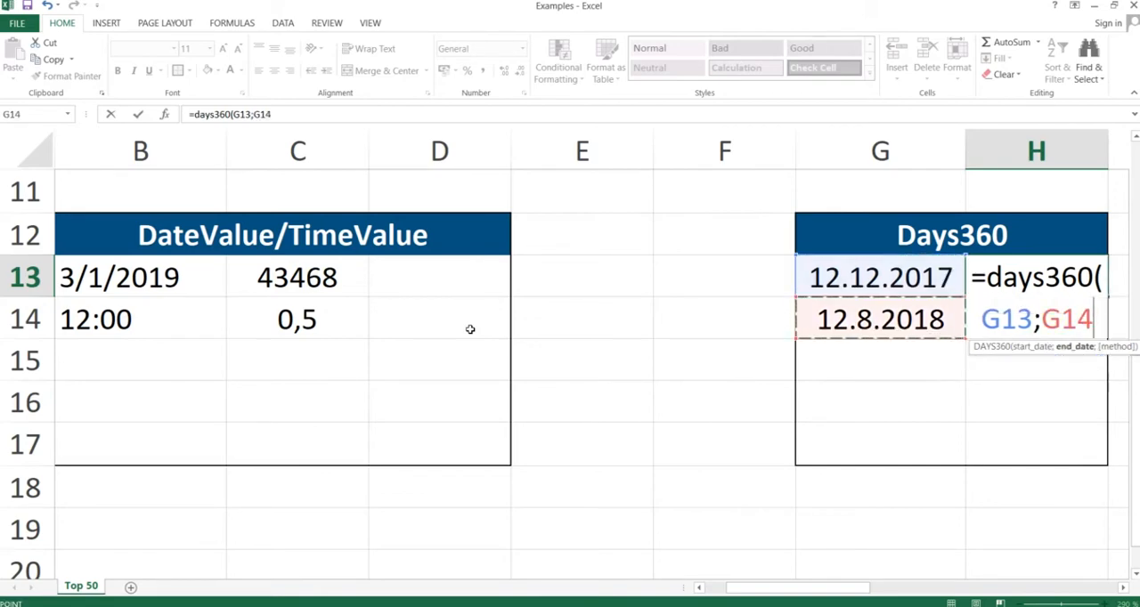
text())
key(Return)
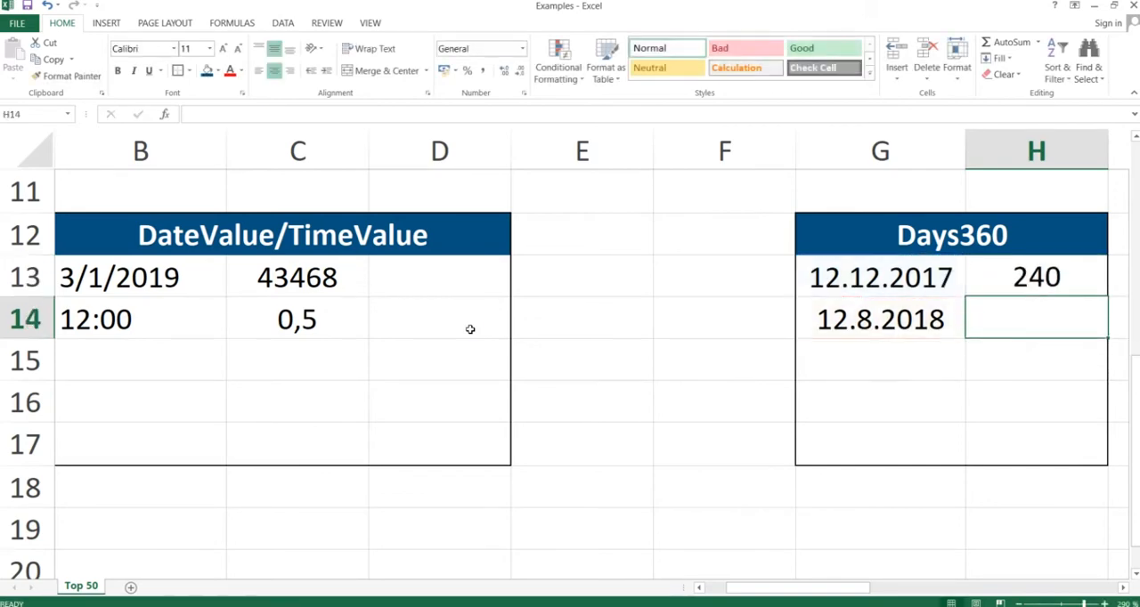
key(Up)
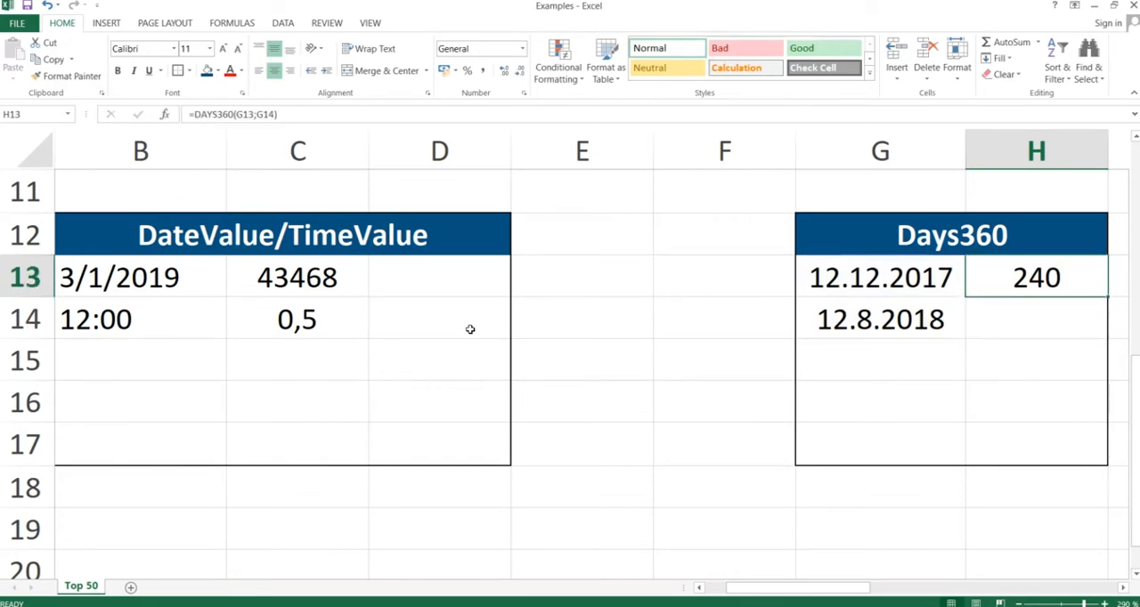
- Switch to the PowerPoint slide show, advance it to the EDate slide, and return to the Excel workbook
key(alt+Tab)
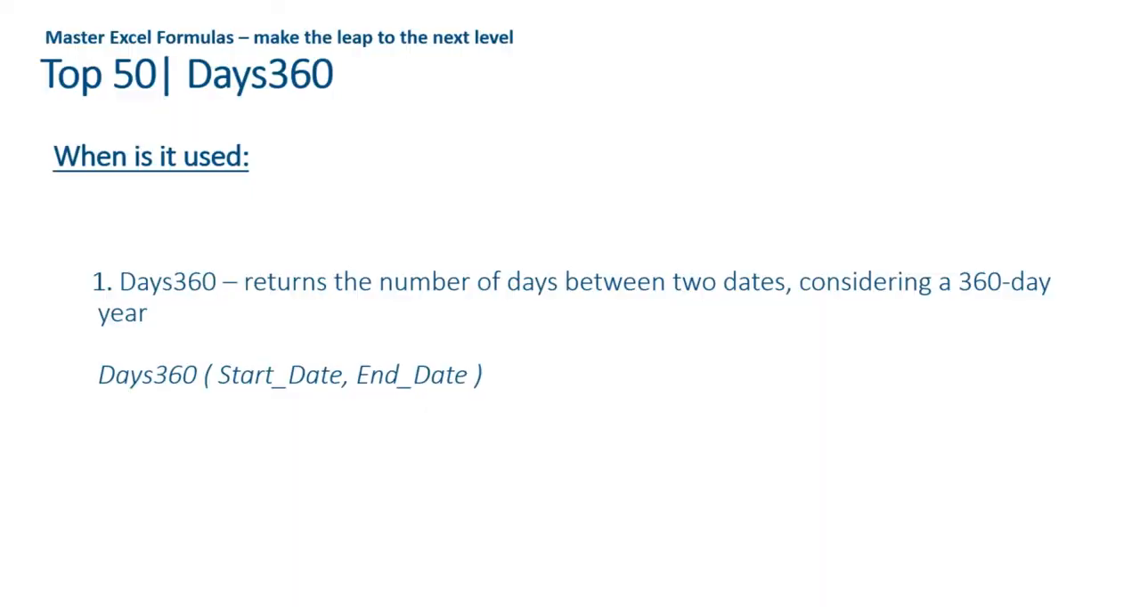
key(Right)
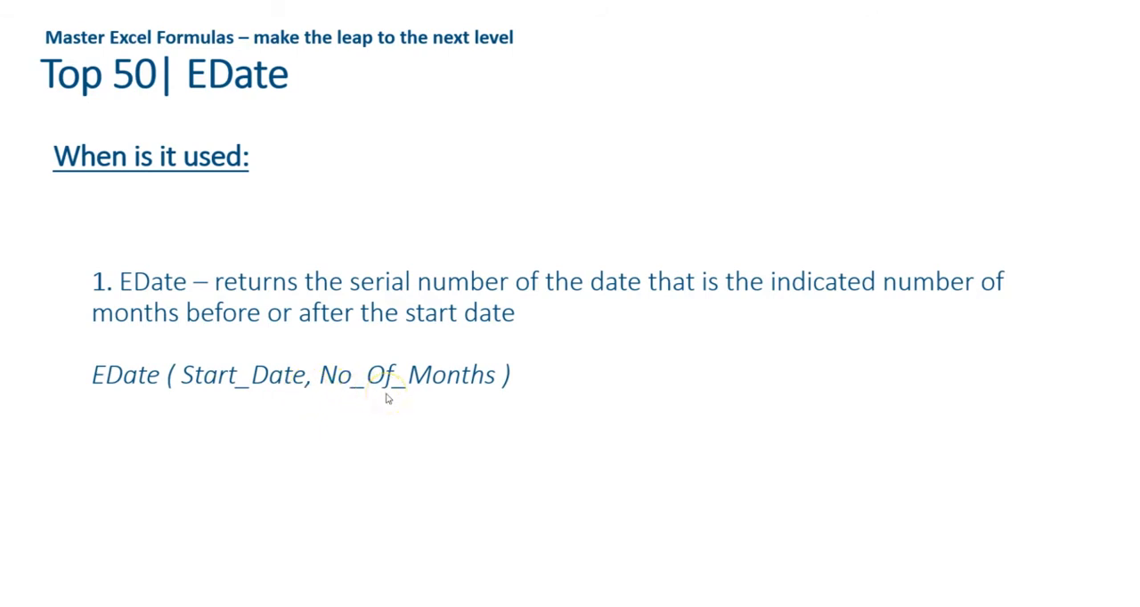
key(alt+Tab)
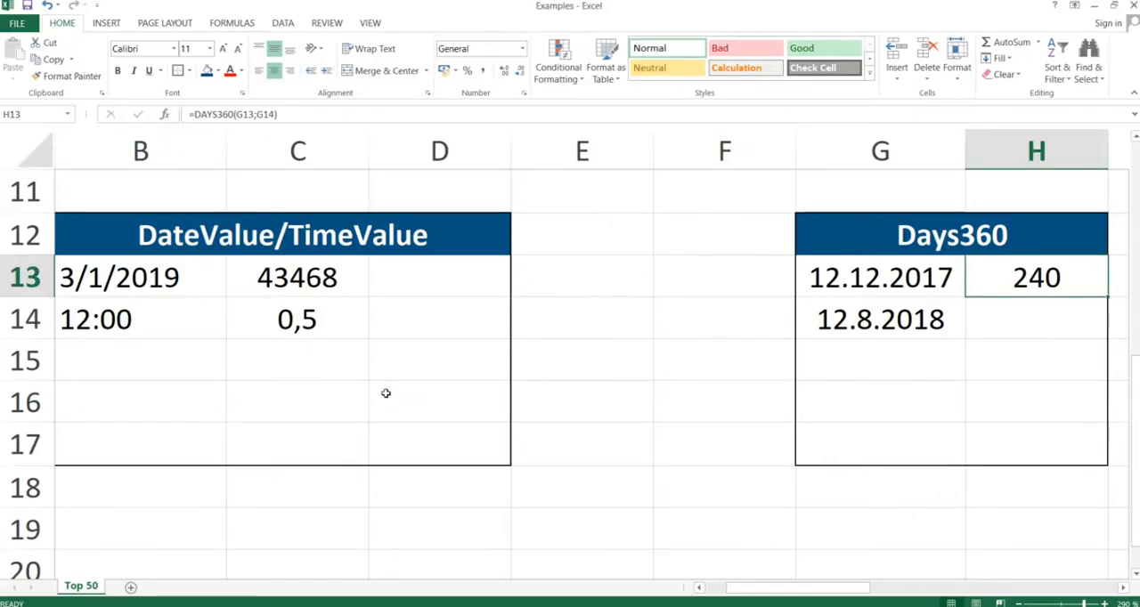
- Enter =EDATE(J13;3) in cell K13 to get the date three months after the first start date
key(Right)
key(Right)
key(Right)
key(Right)
key(Left)
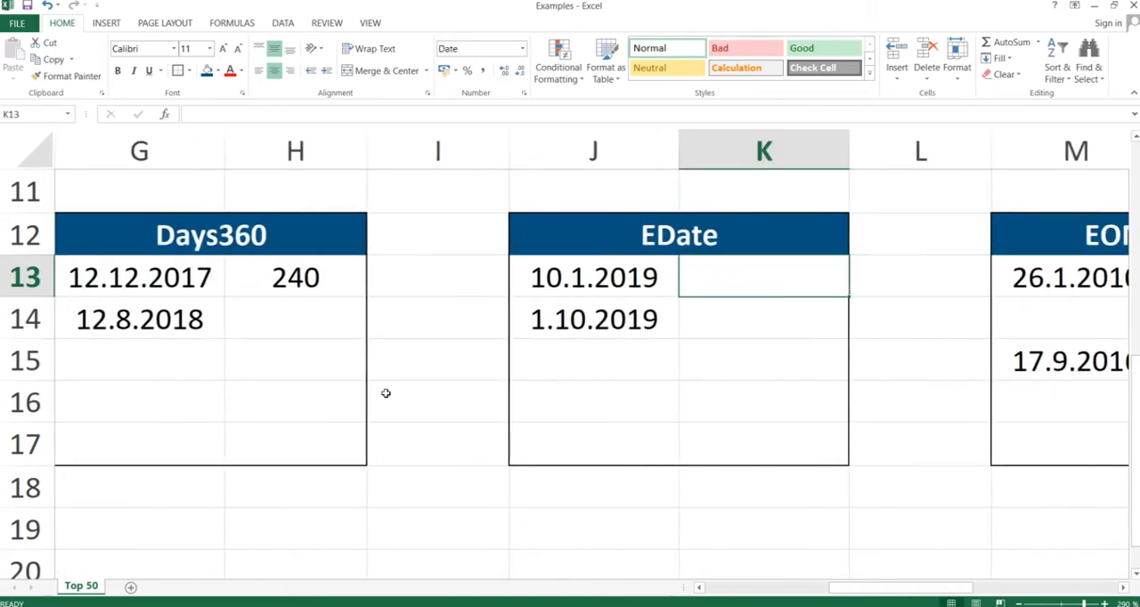
text(=eda)
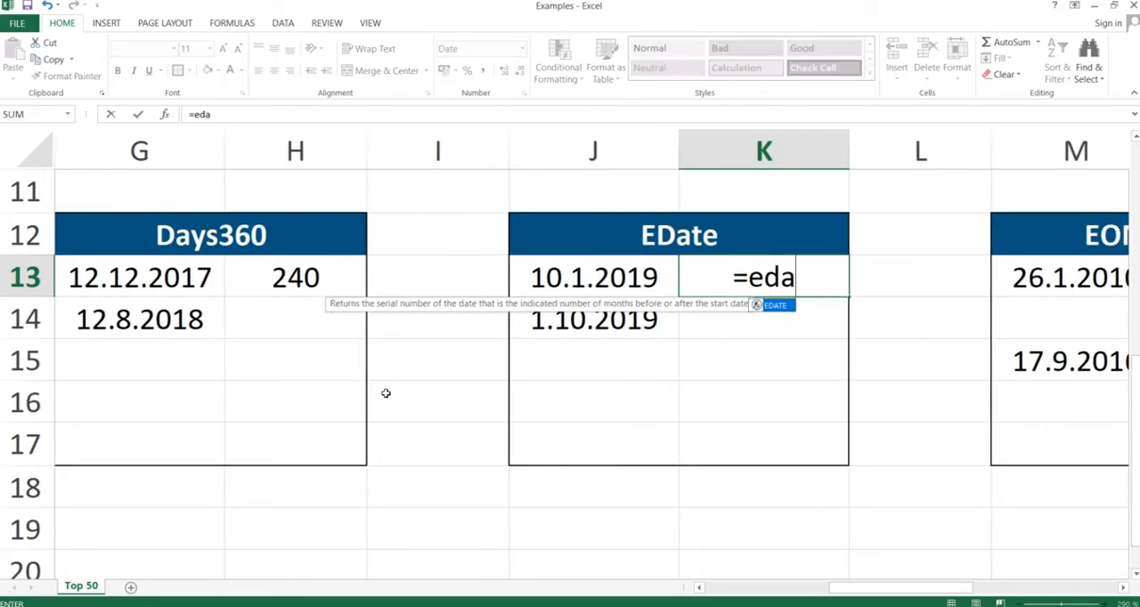
text(te()
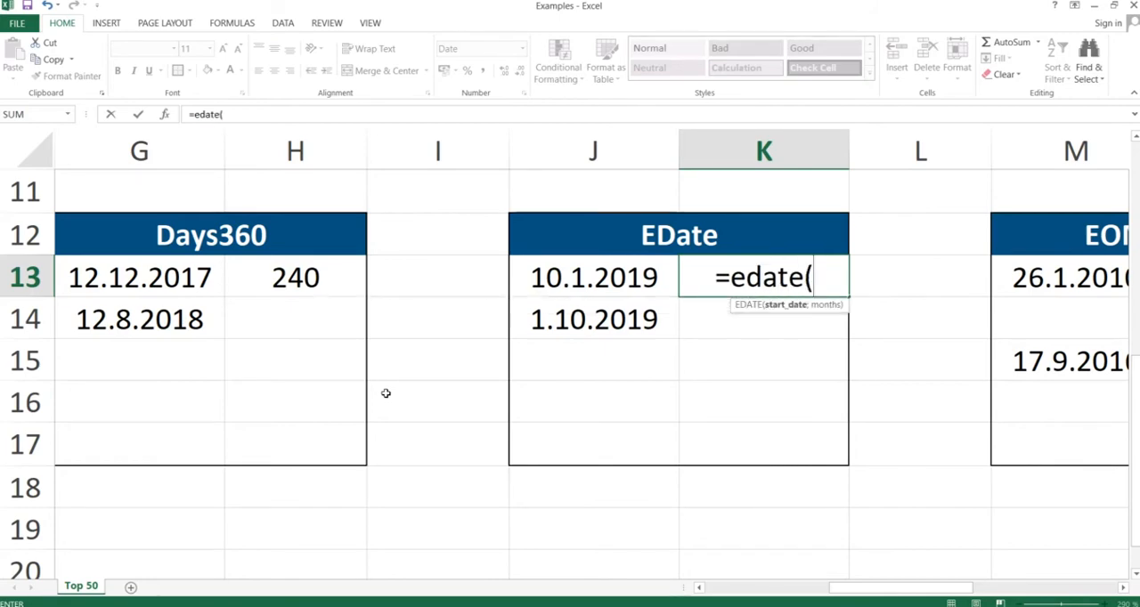
key(Left)
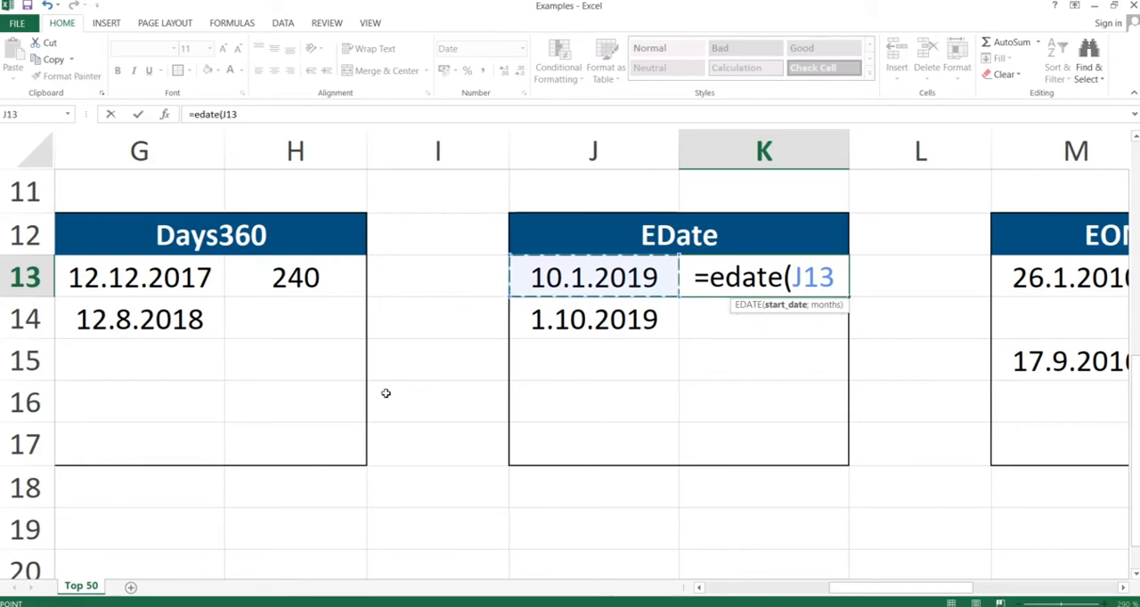
text(;3)
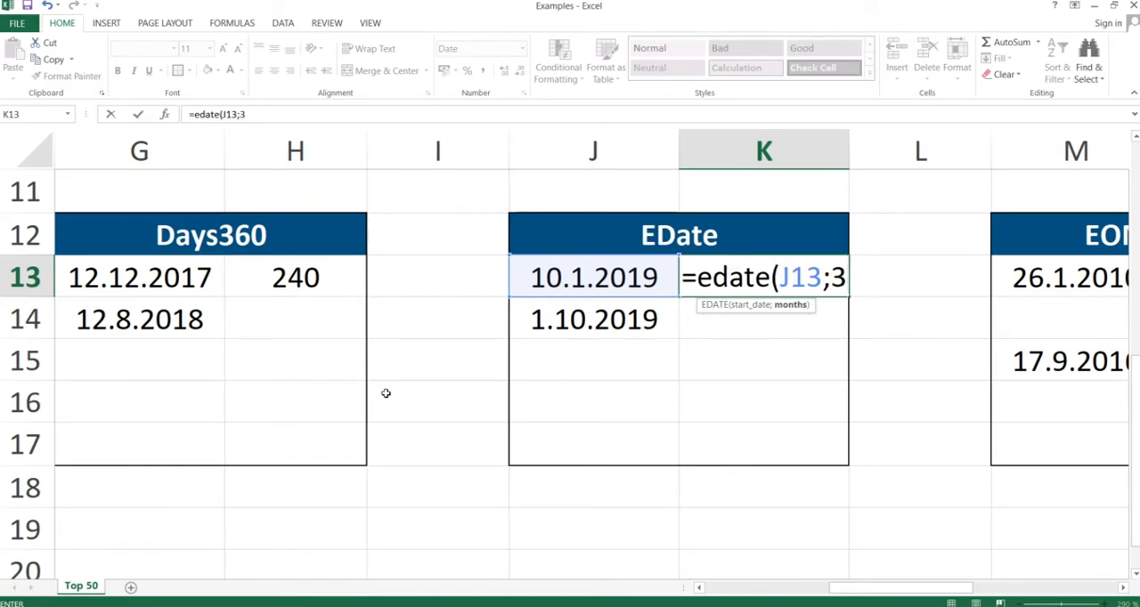
text())
key(Return)
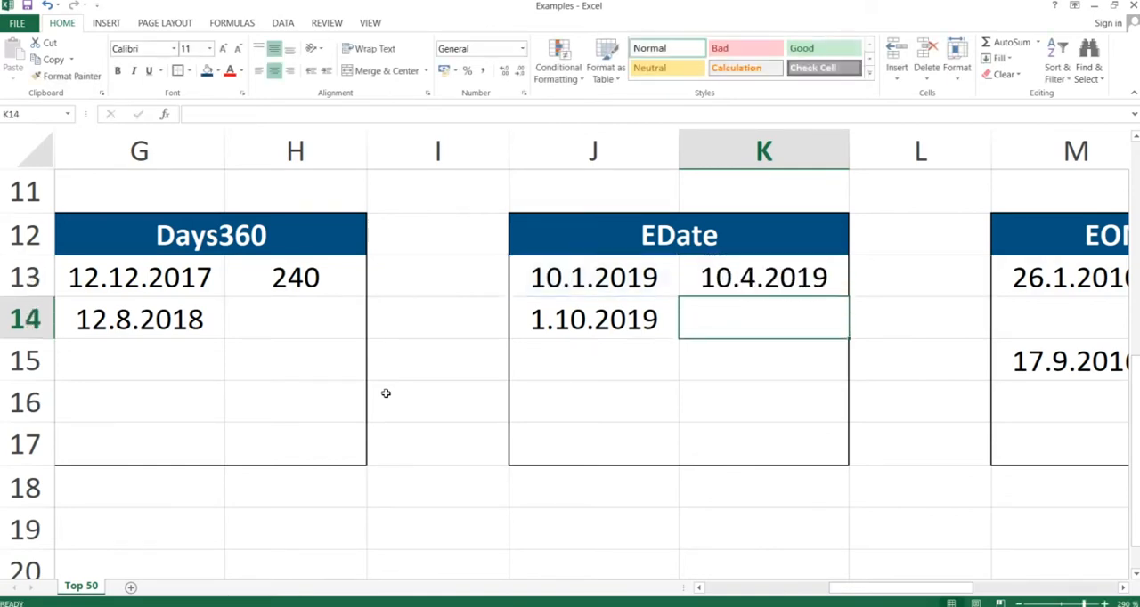
- Change the months argument of the EDATE formula in cell K13 to 20
click(742, 277)
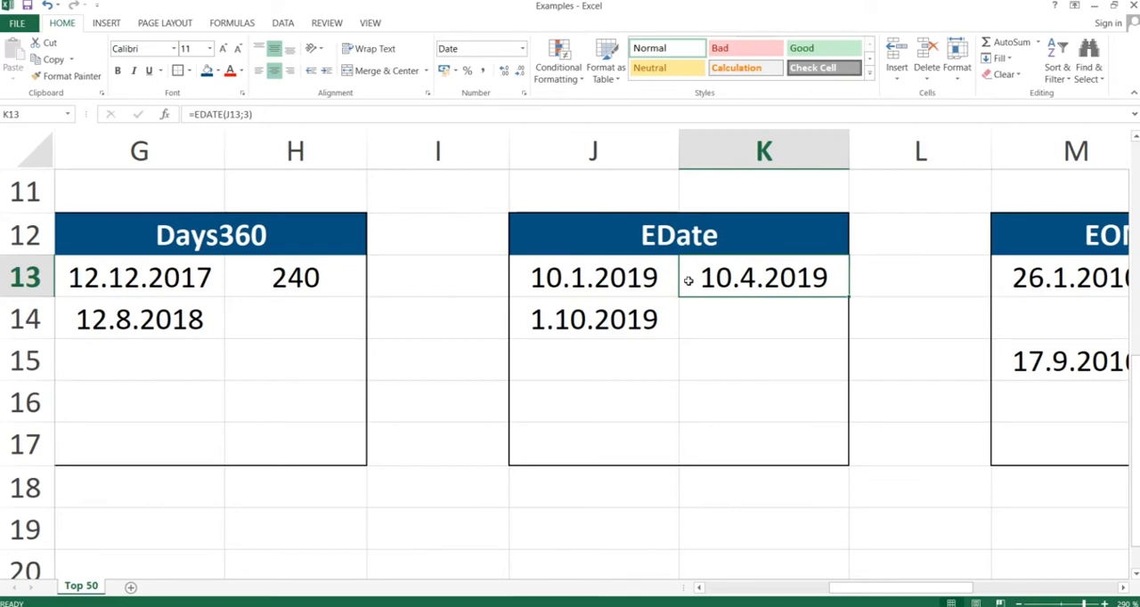
double_click(749, 278)
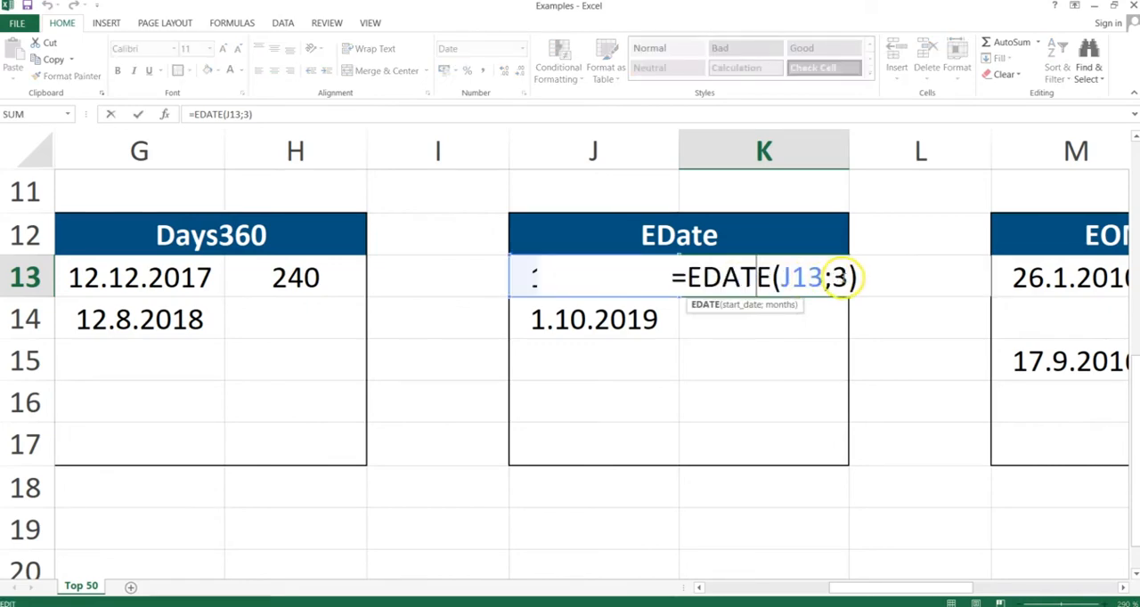
click(842, 277)
key(BackSpace)
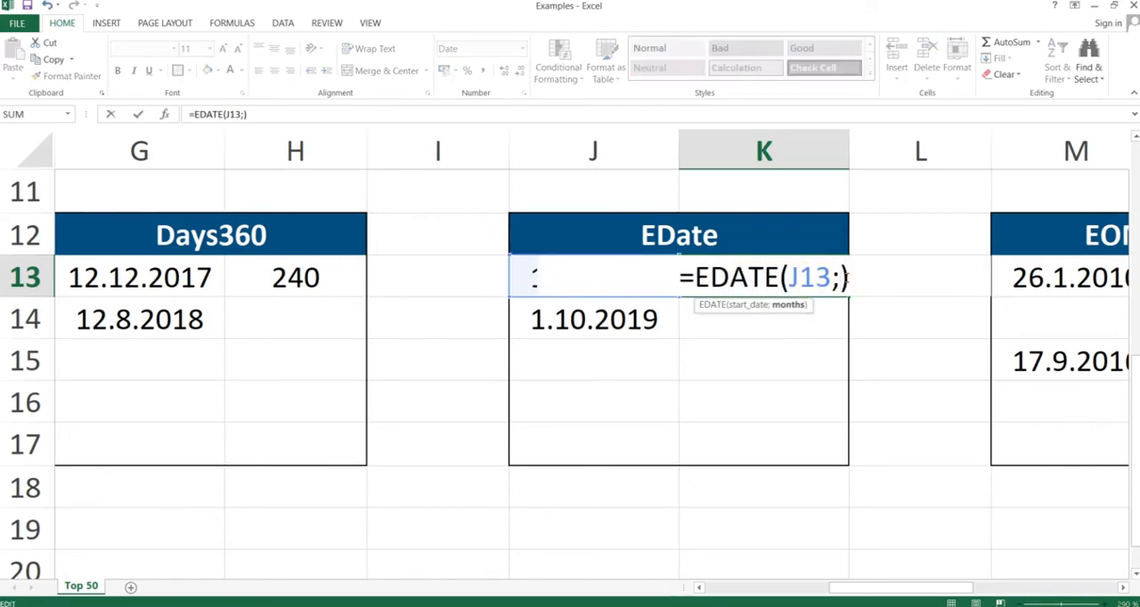
text(20)
key(Return)
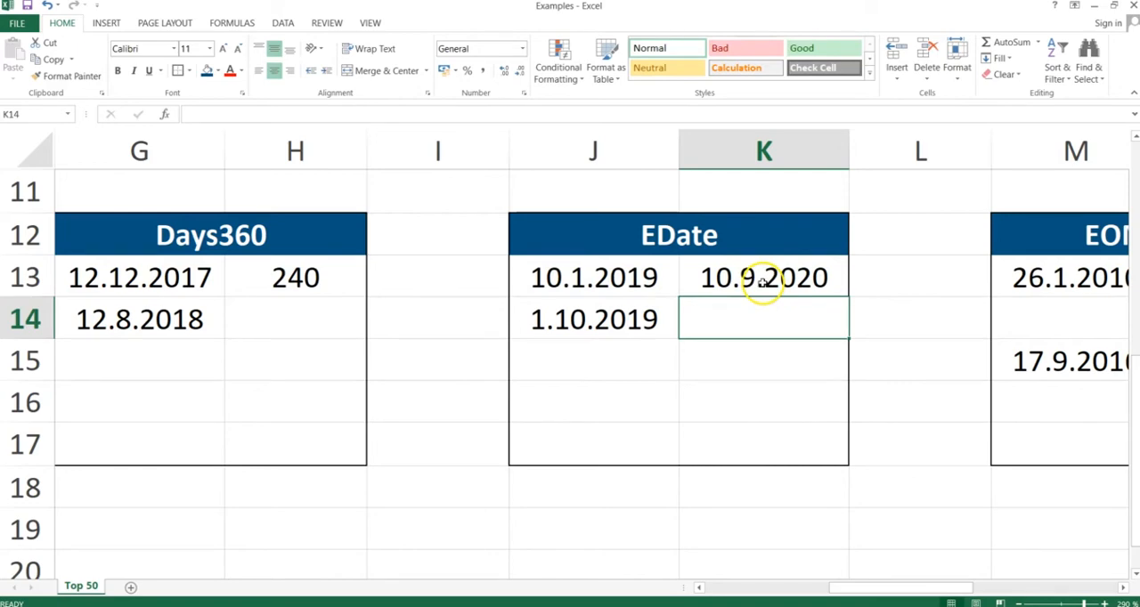
click(763, 281)
- Enter =EDATE(J14;8) in cell K14 to get the date eight months after the second start date
click(742, 314)
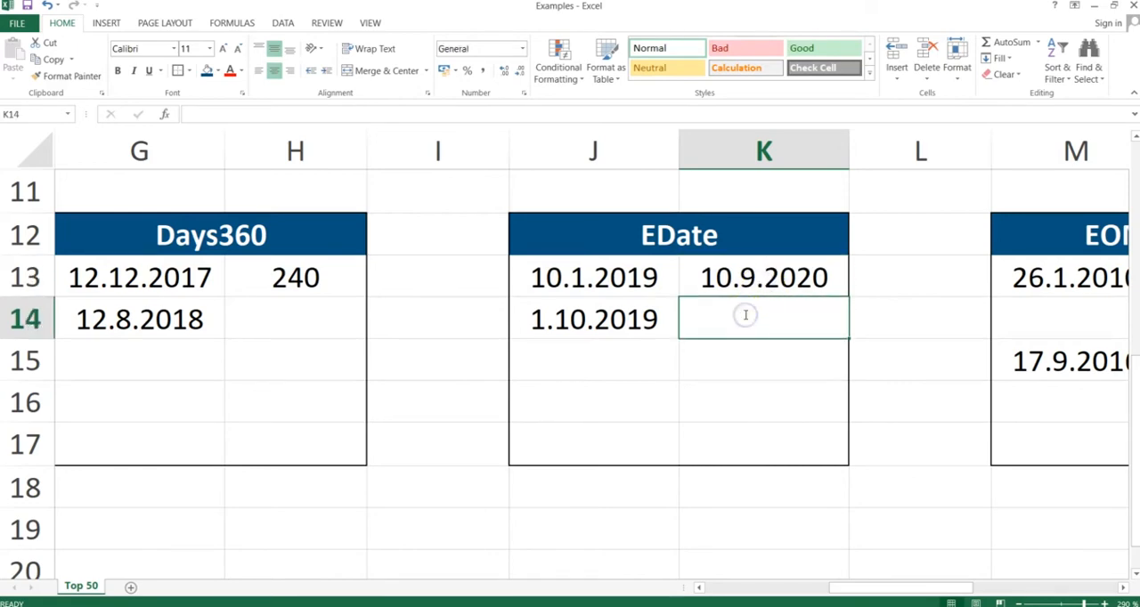
text(=edate()
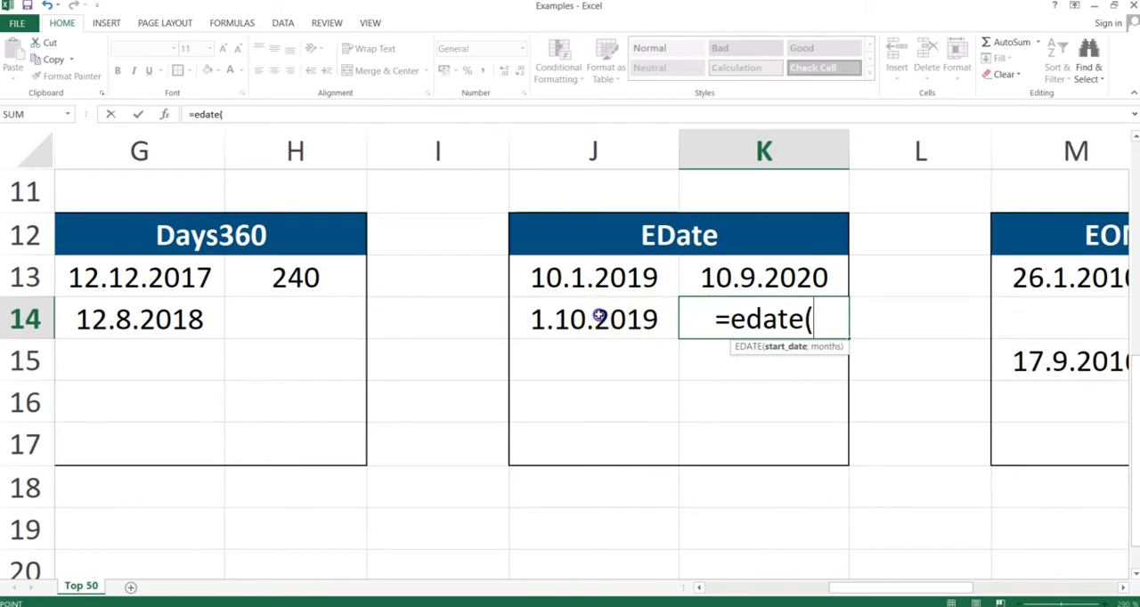
click(598, 317)
text(;)
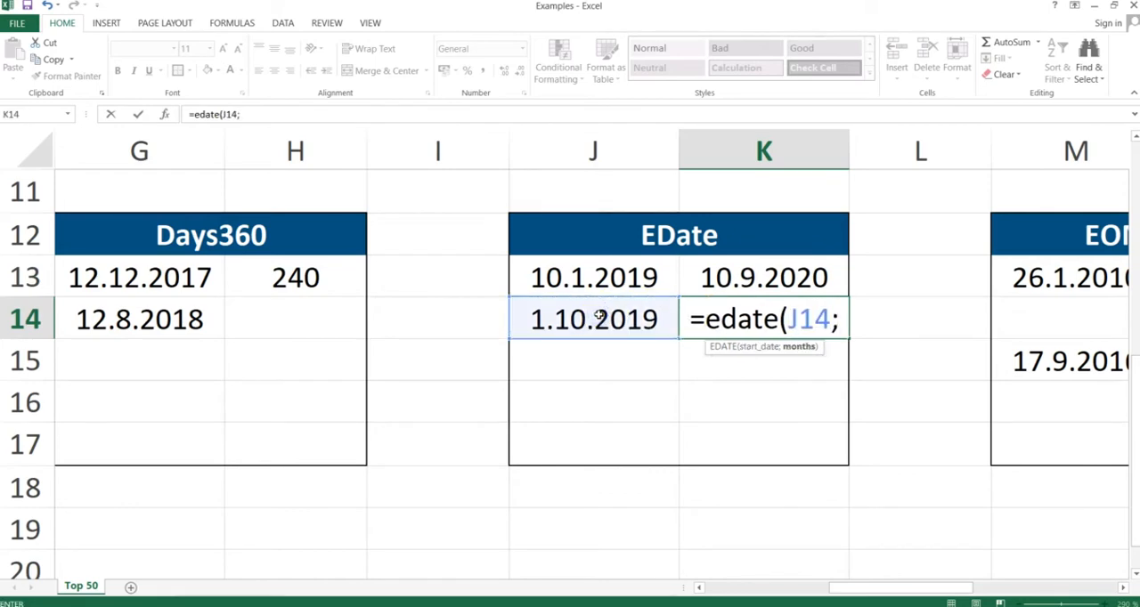
text(8)
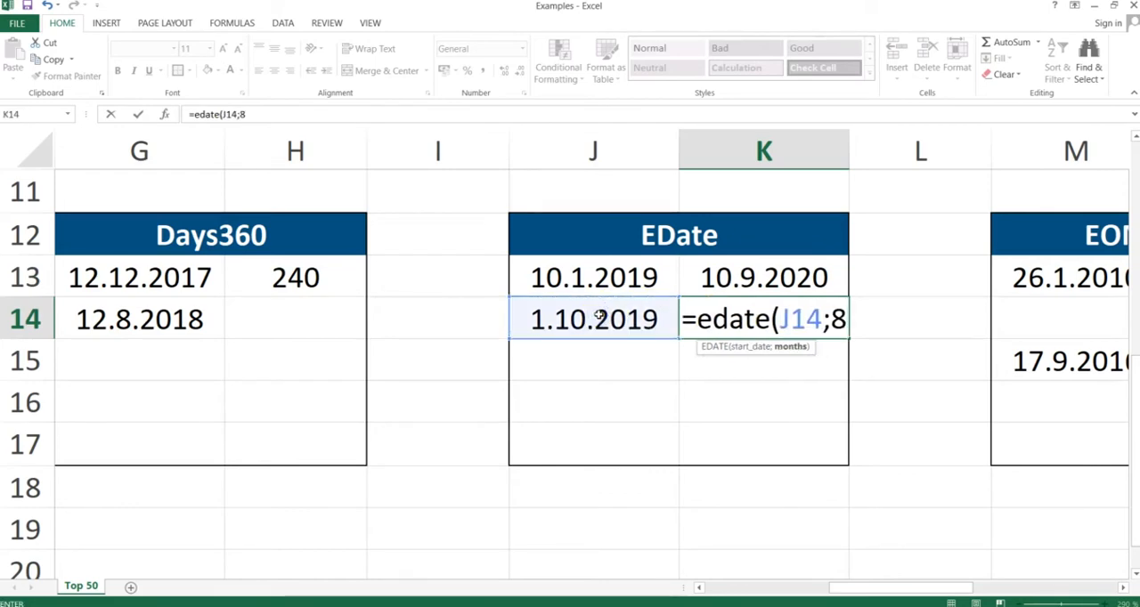
text())
key(Return)
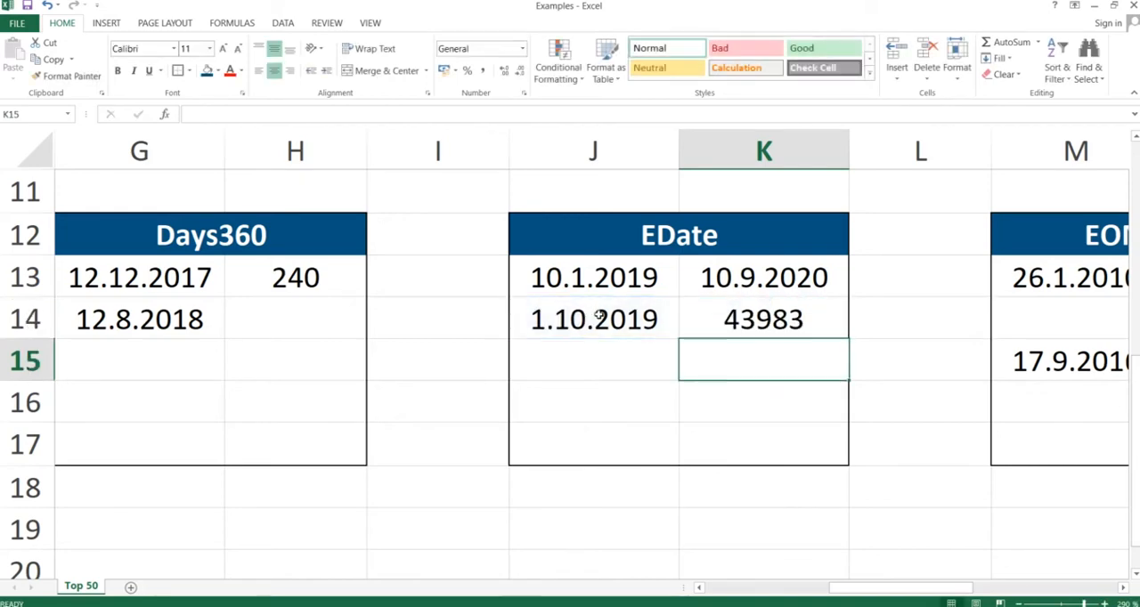
- Format the EDATE result in cell K14 as a Short Date
click(757, 320)
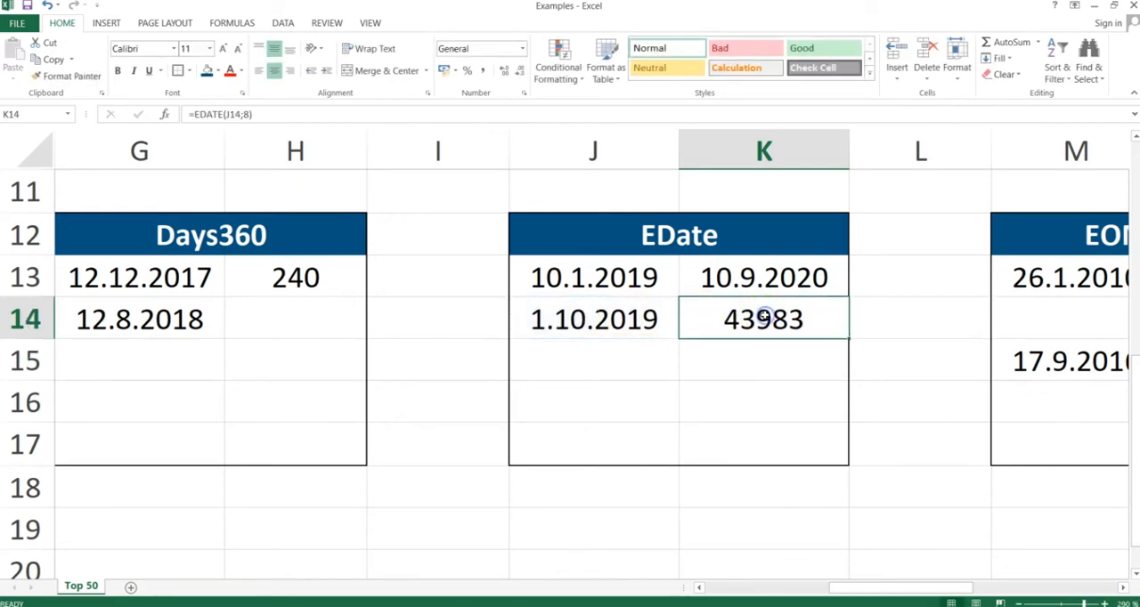
click(521, 48)
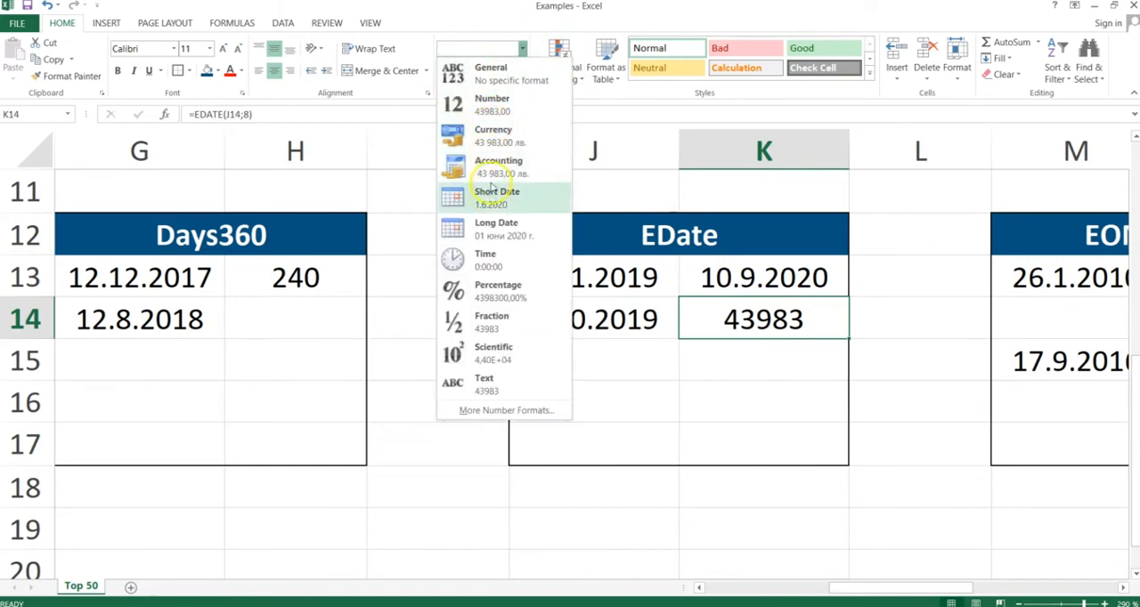
click(488, 197)
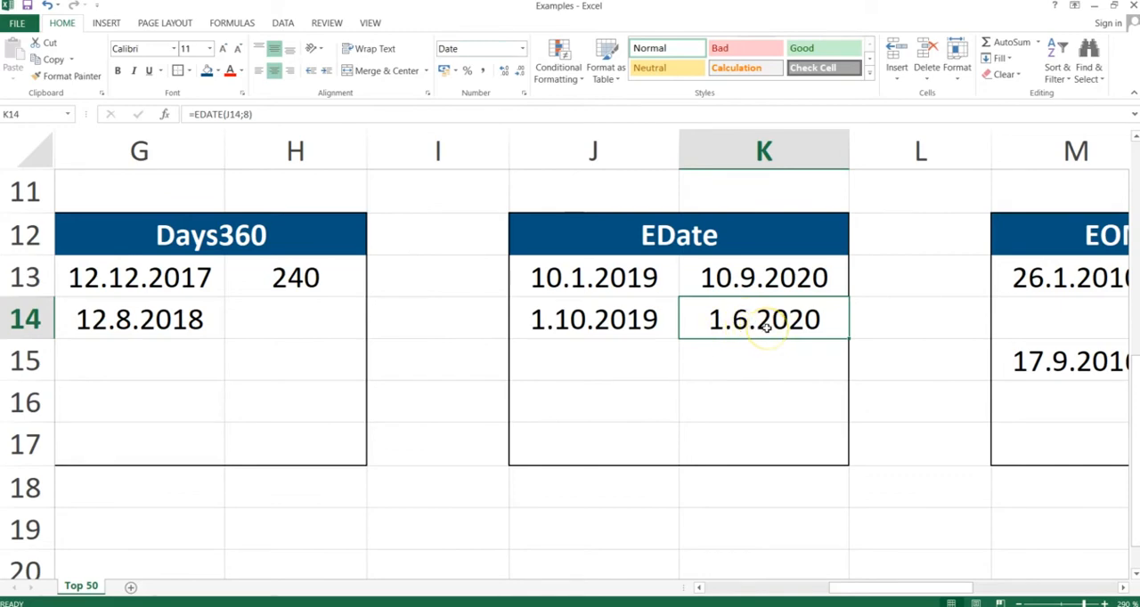
- Switch to the PowerPoint slide show, advance it to the EOMonth slide, and return to the Excel workbook
key(alt+Tab)
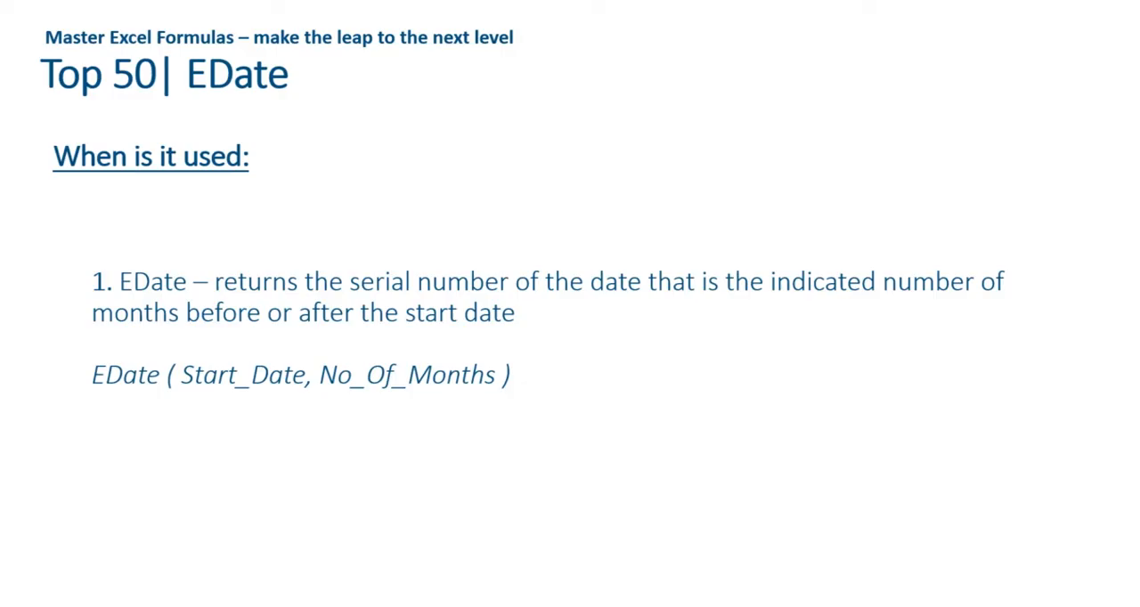
key(Right)
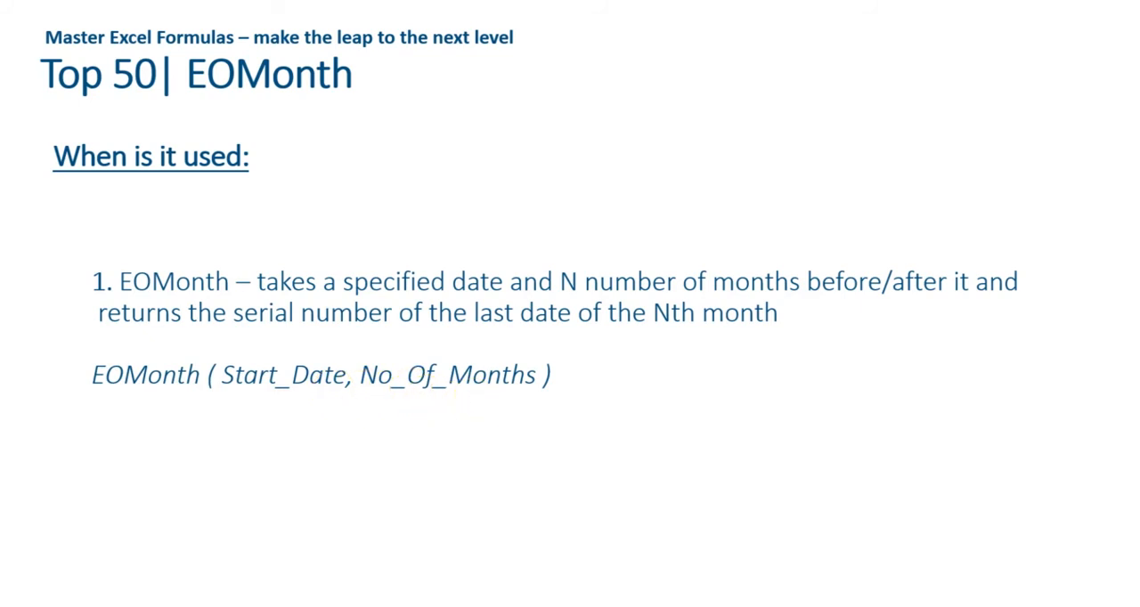
key(alt+Tab)
- Enter =EOMONTH(M13;3) in cell N13 to get the last day of the month three months after the start date
key(Right)
key(Right)
key(Right)
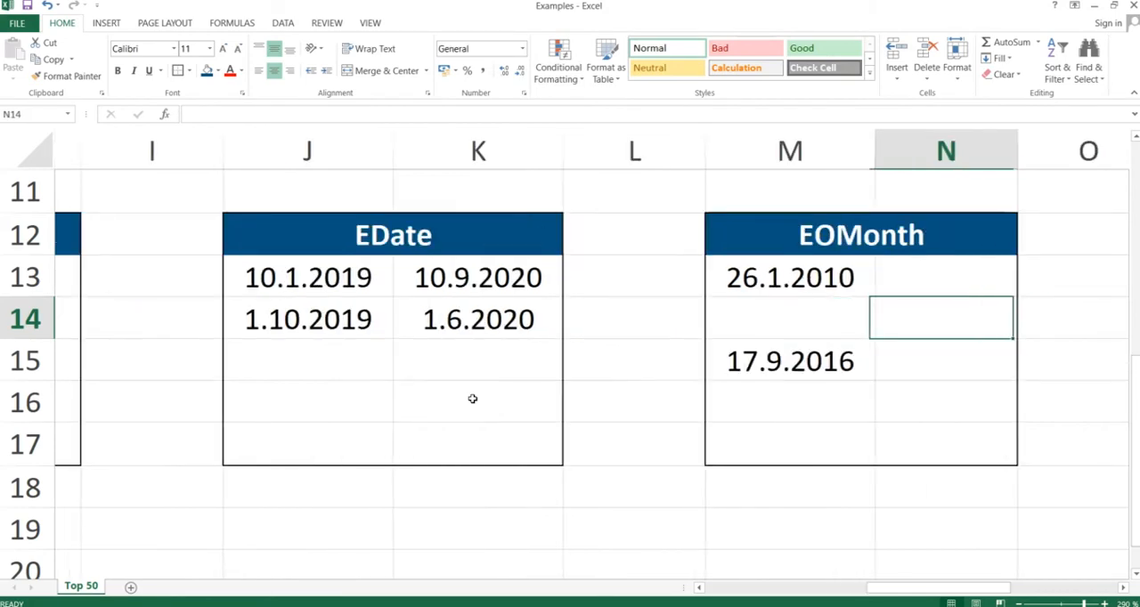
key(Up)
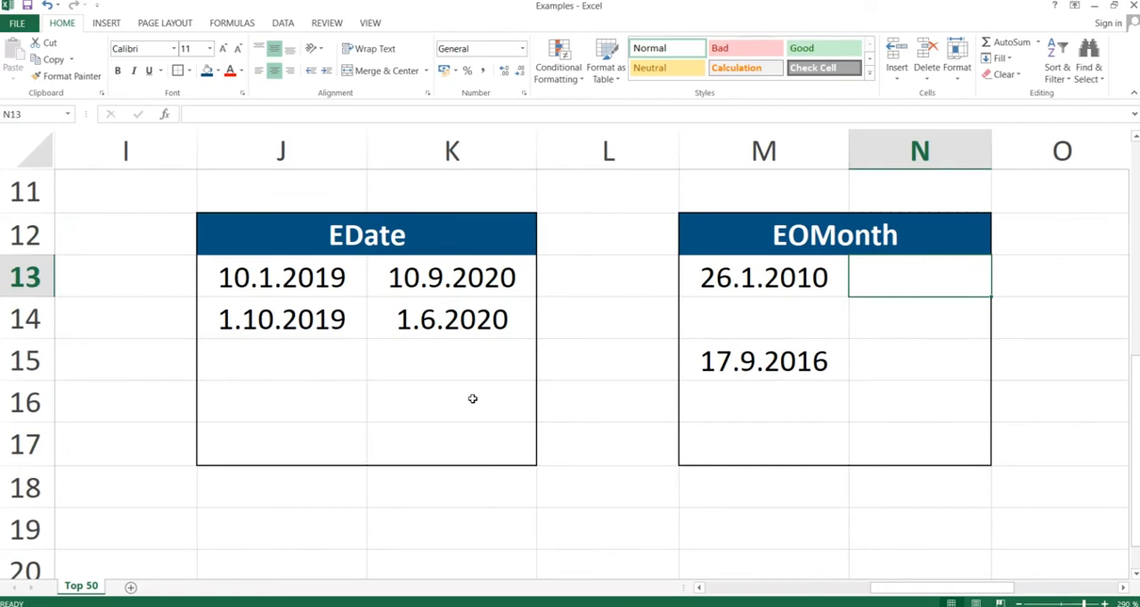
text(=)
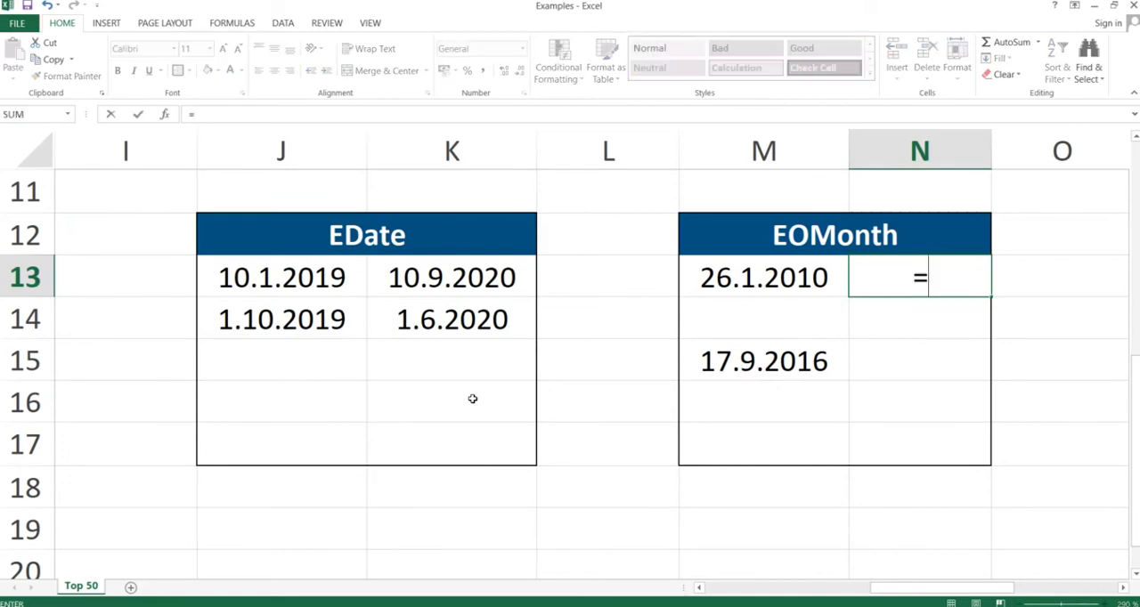
text(d)
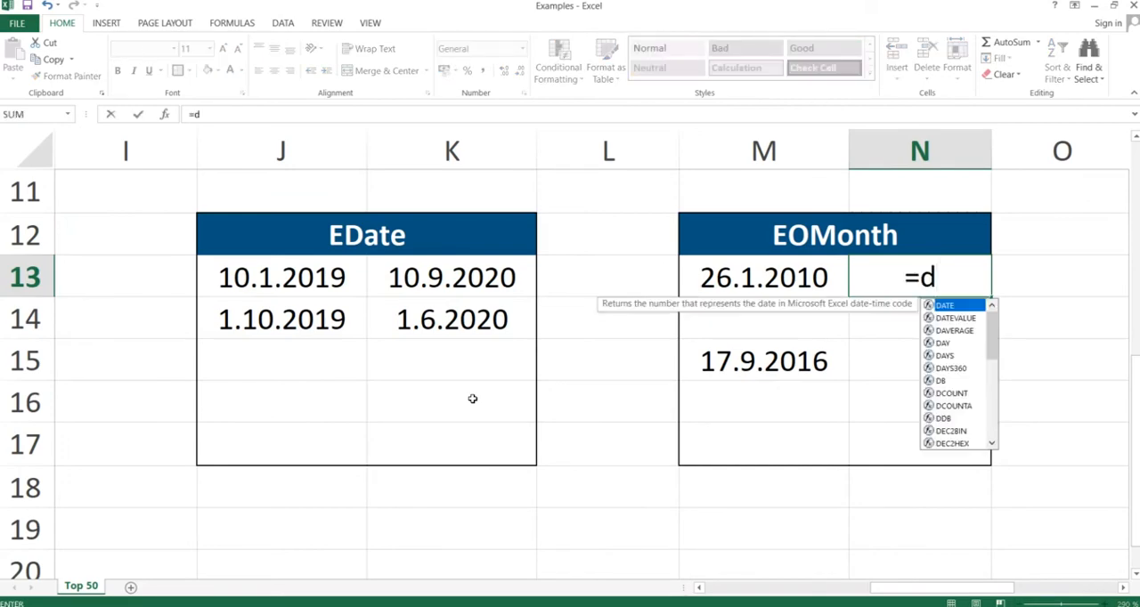
key(BackSpace)
text(eomon)
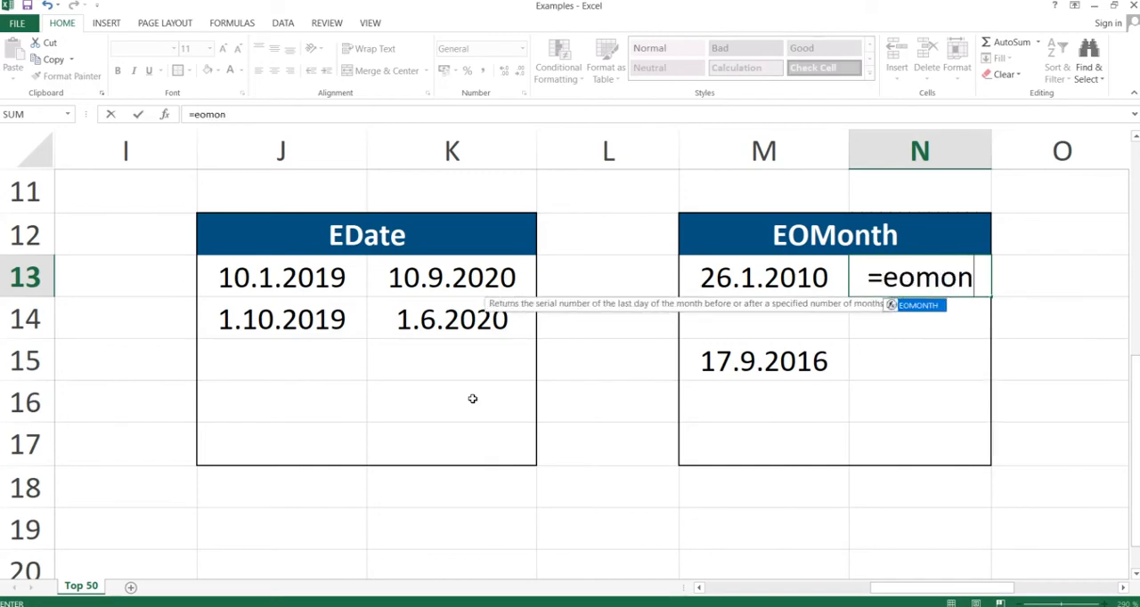
text(th)
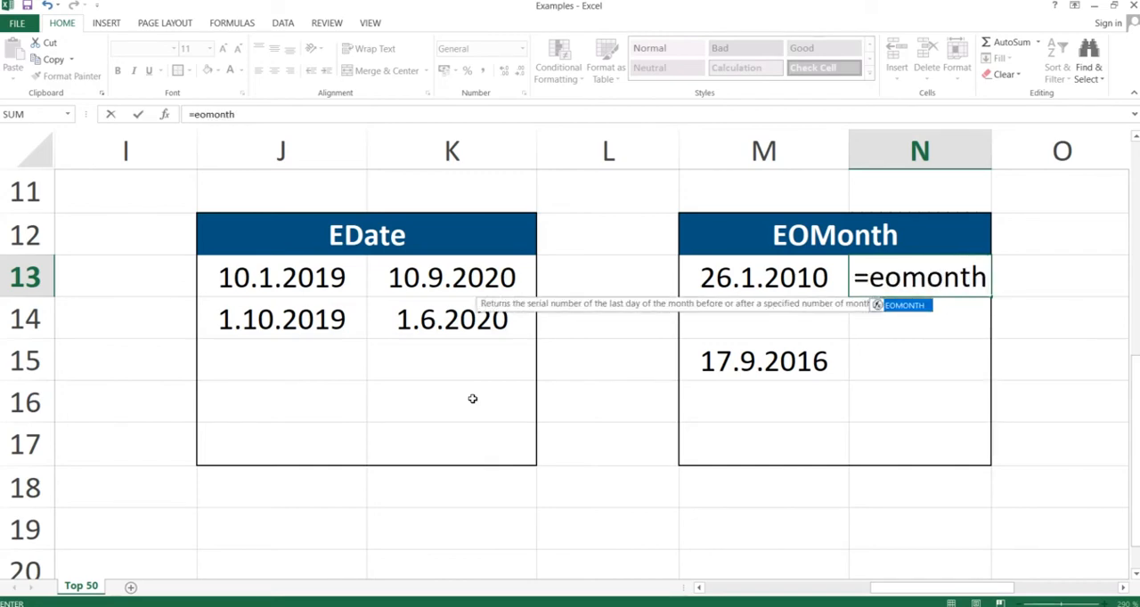
text(()
key(Left)
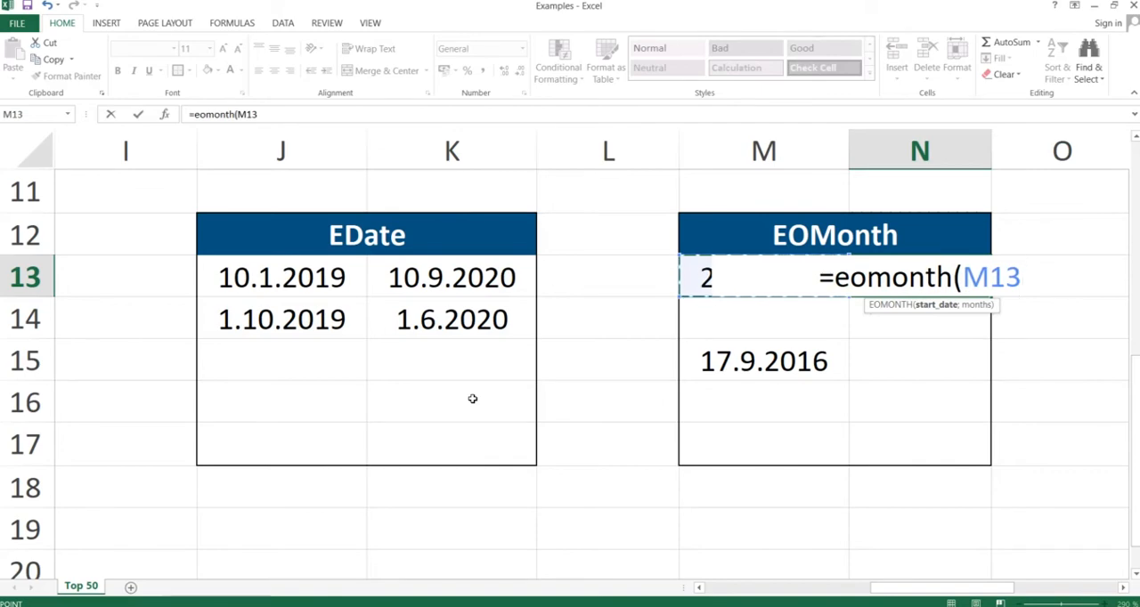
text(;)
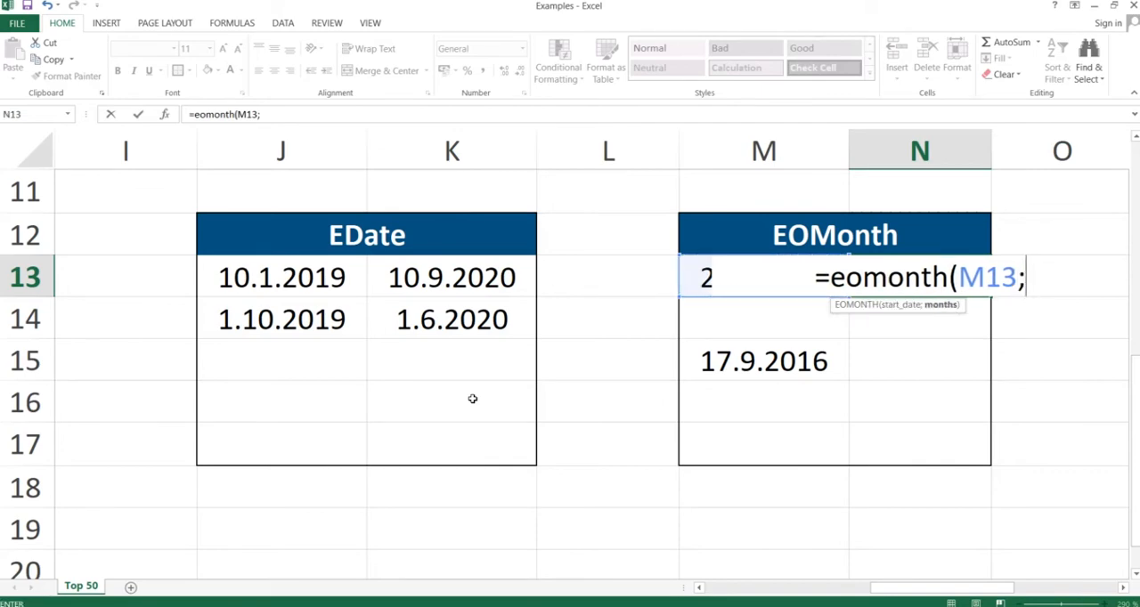
text(3)
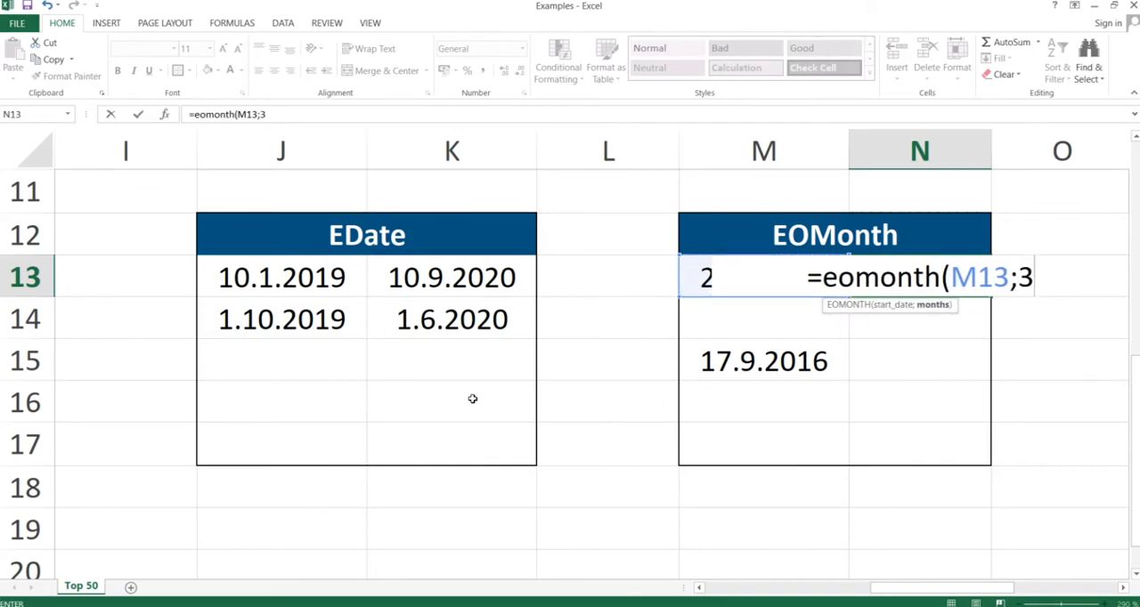
text())
key(Return)
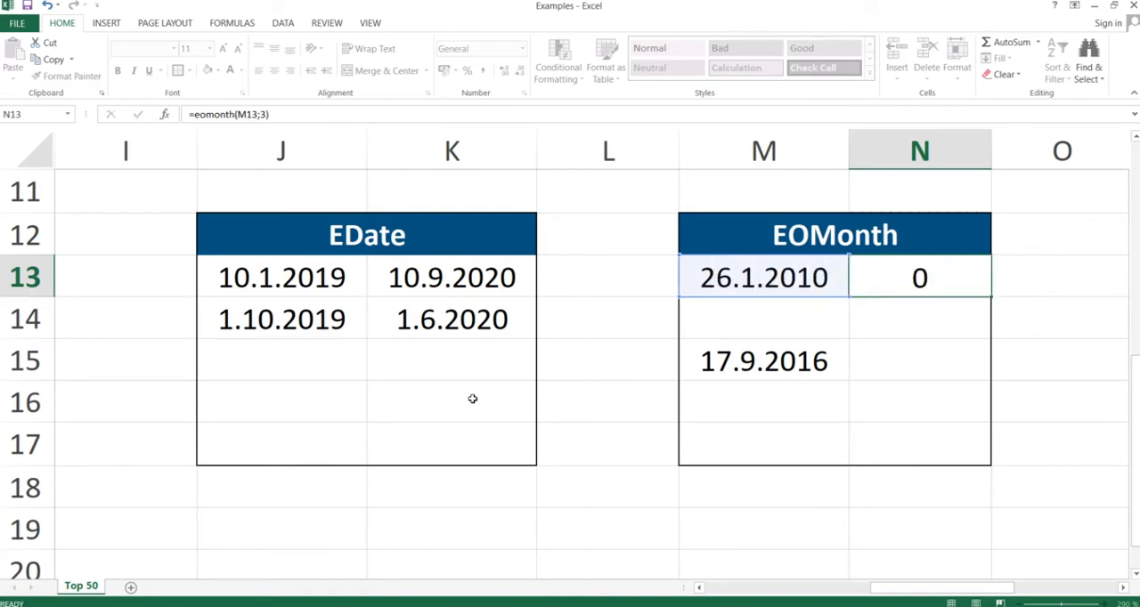
- Format the EOMONTH result in cell N13 as a Short Date and review the arguments of its formula
click(922, 280)
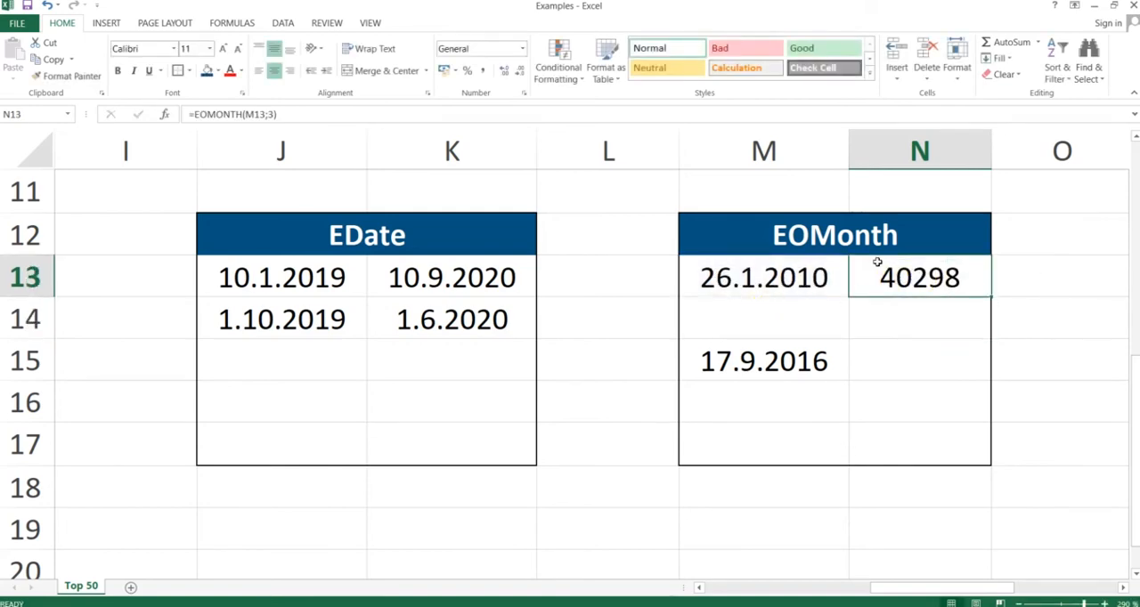
click(522, 48)
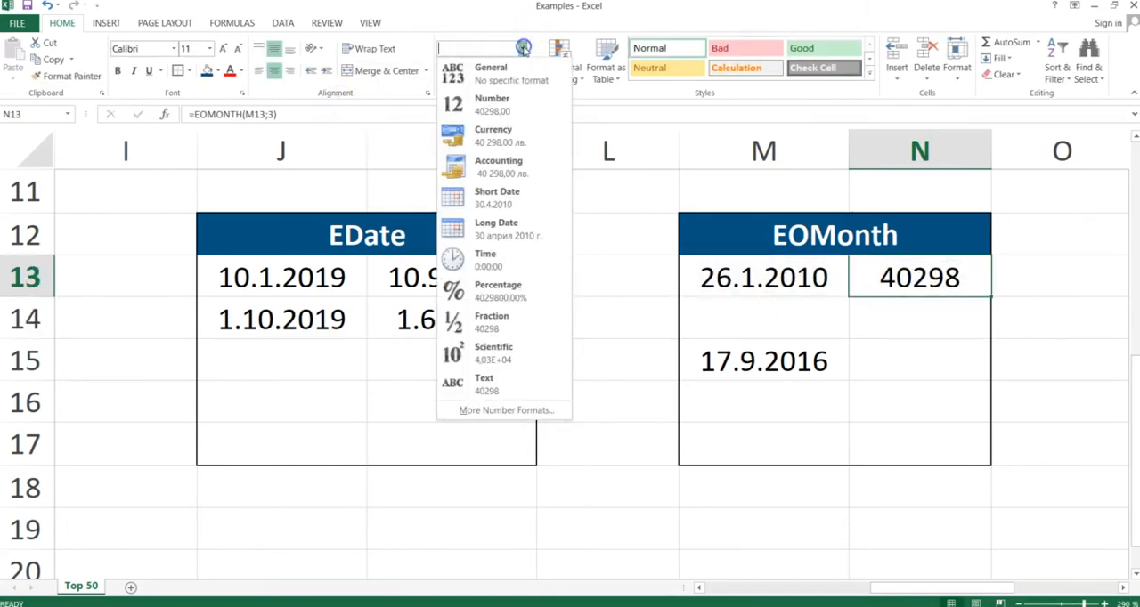
click(497, 192)
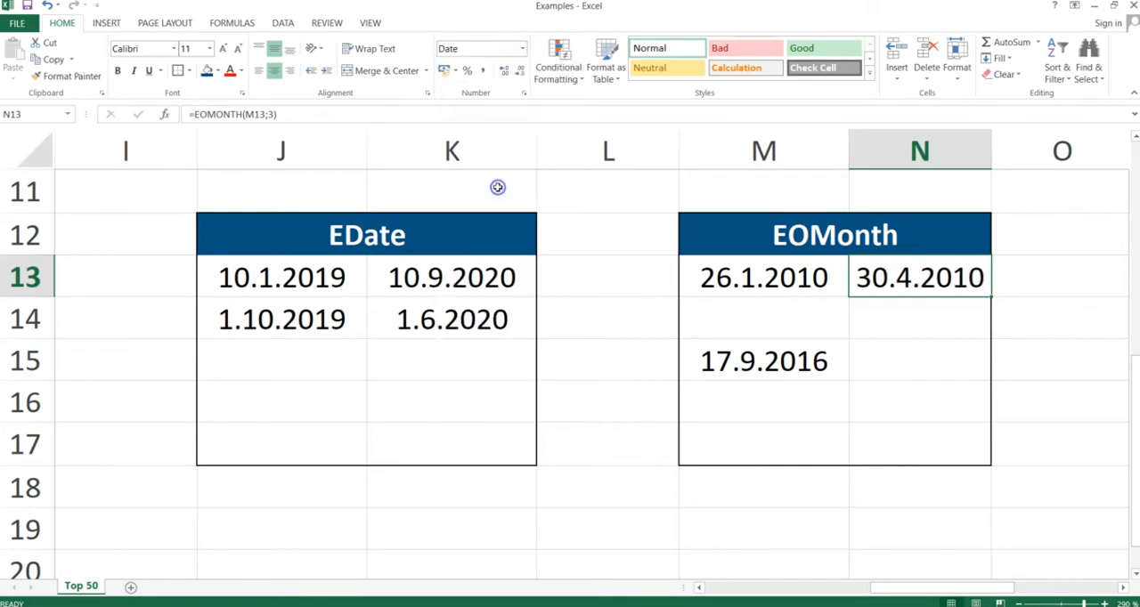
double_click(942, 280)
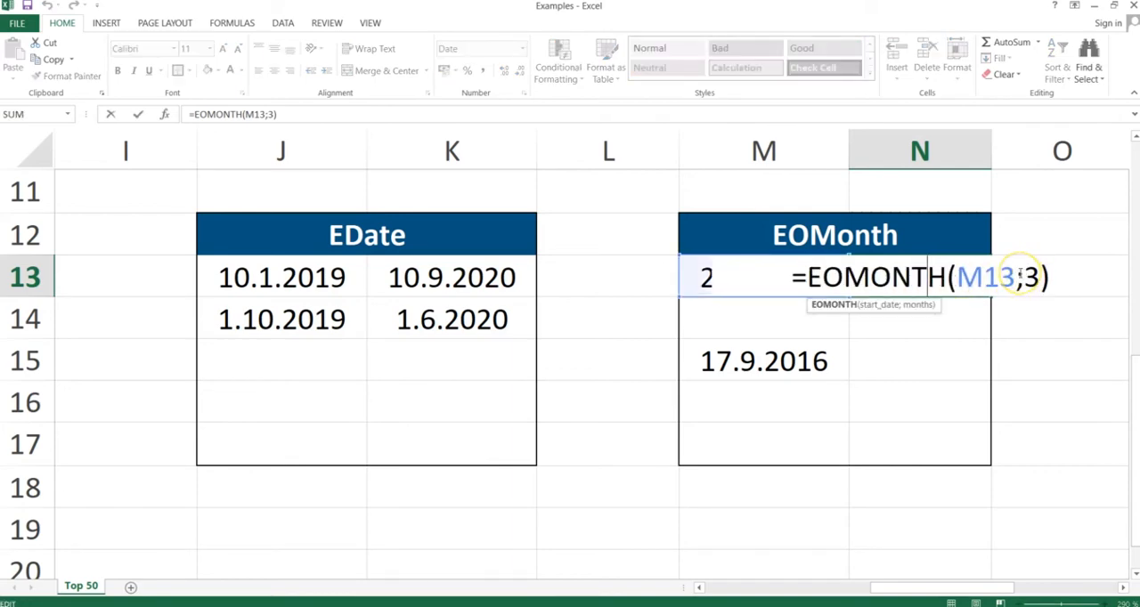
key(Return)
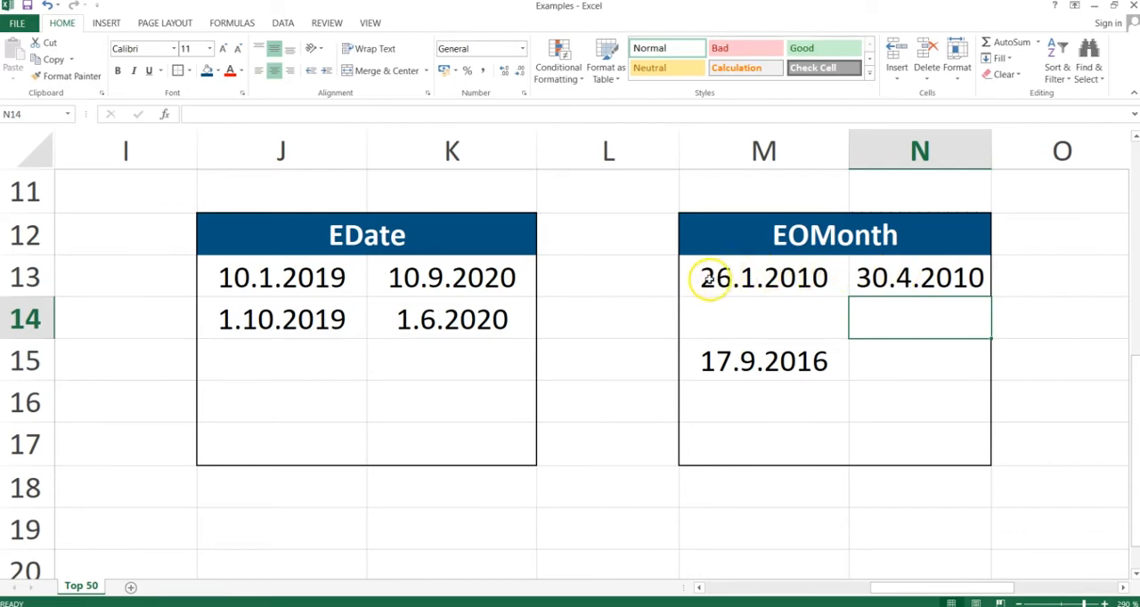
- Enter =EOMONTH(M15;12) in cell N15 to get the last day of the month twelve months after the start date
double_click(894, 276)
key(Return)
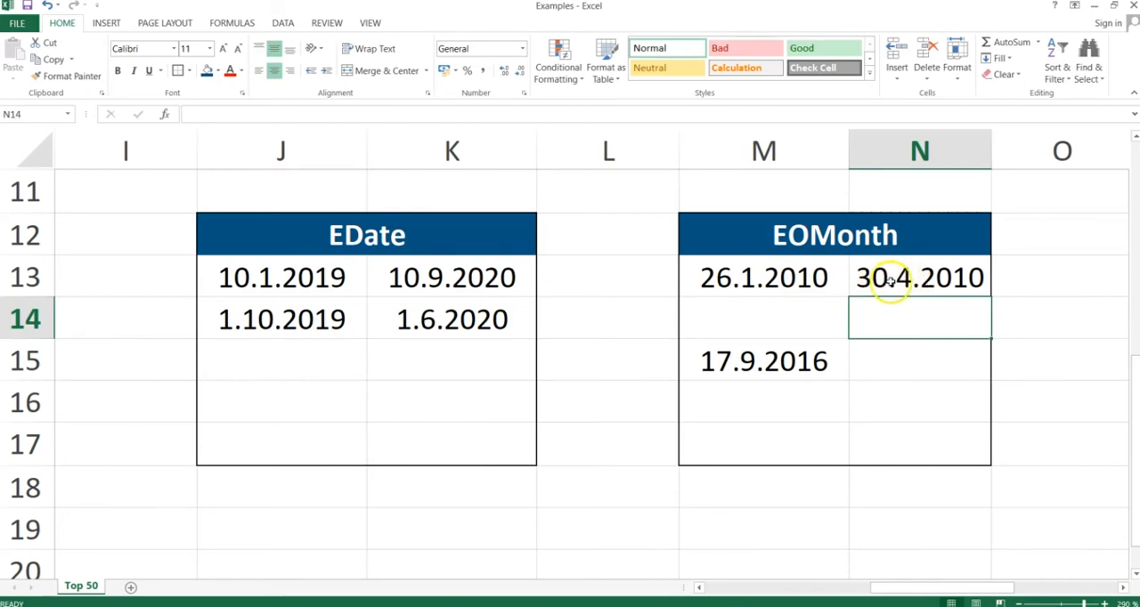
click(883, 359)
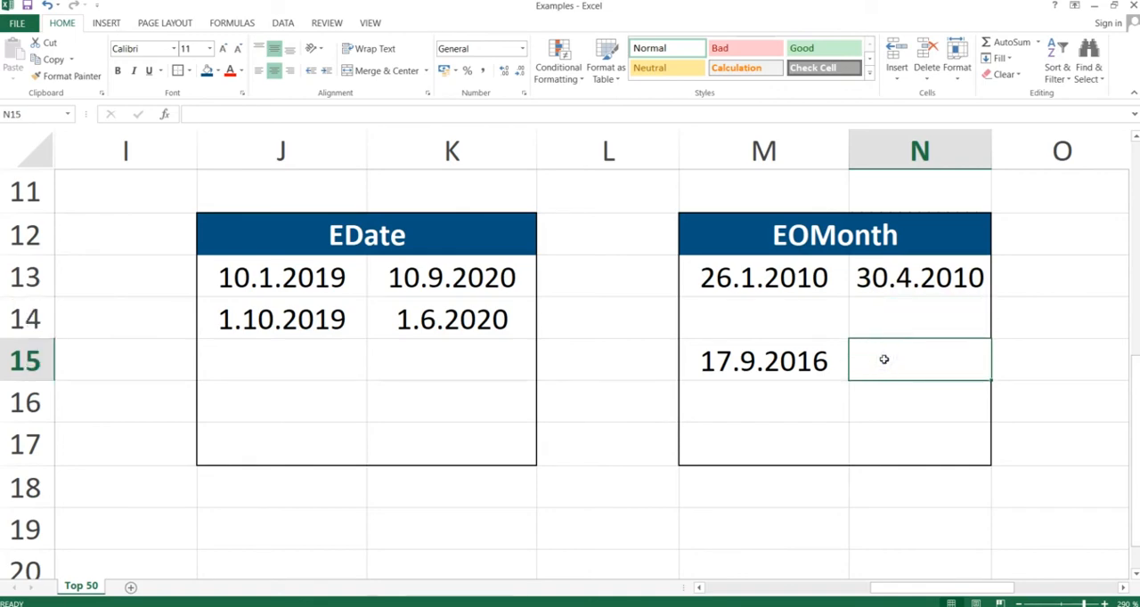
text(=)
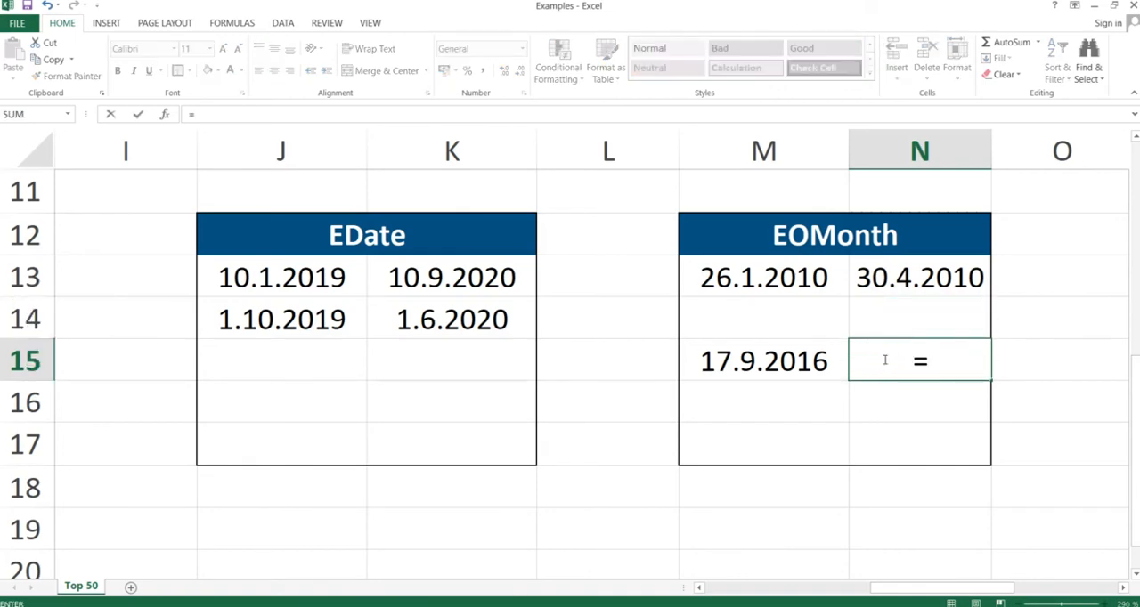
text(eomonth()
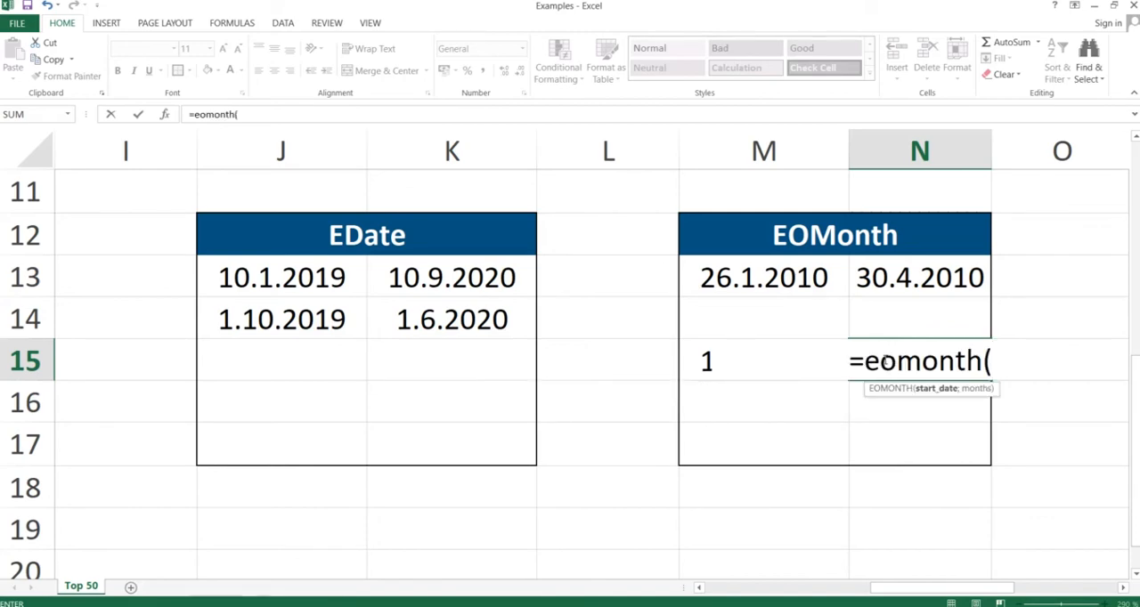
key(Left)
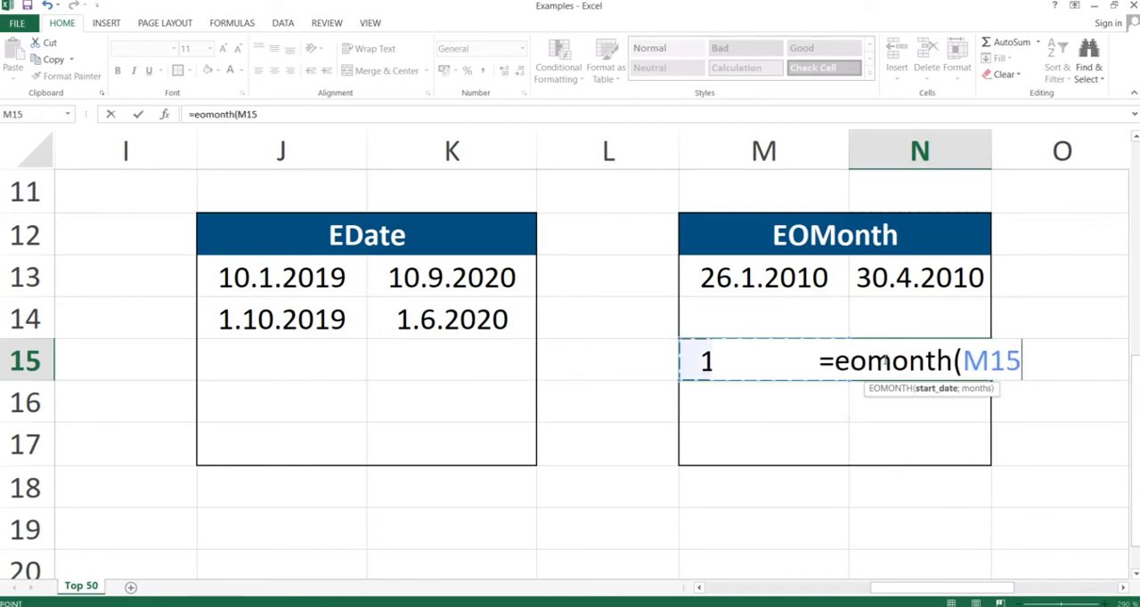
text(;)
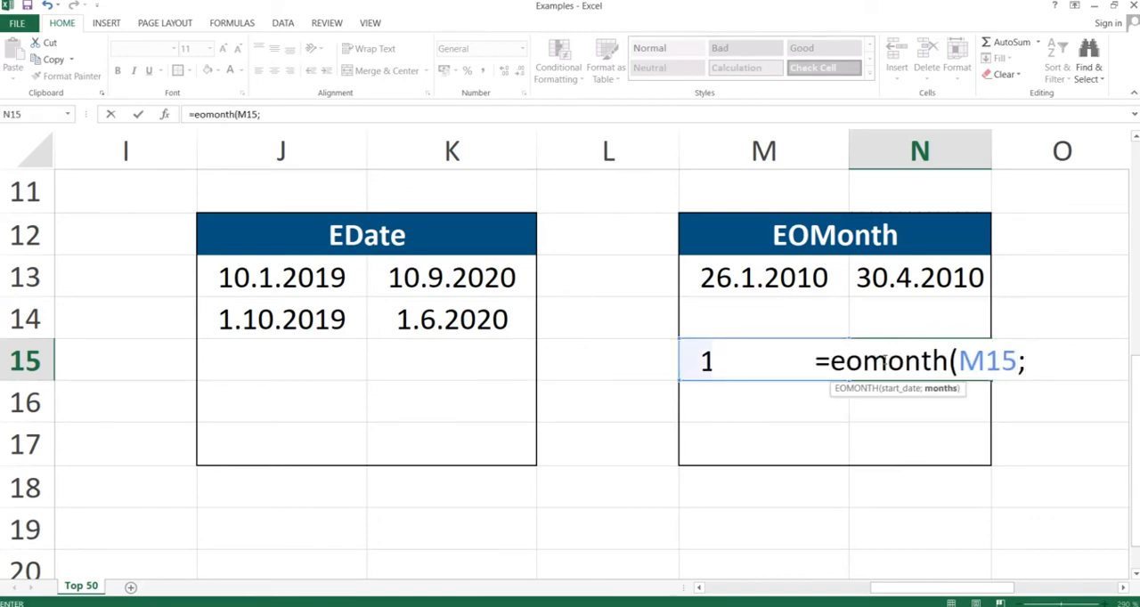
text(12))
key(Return)
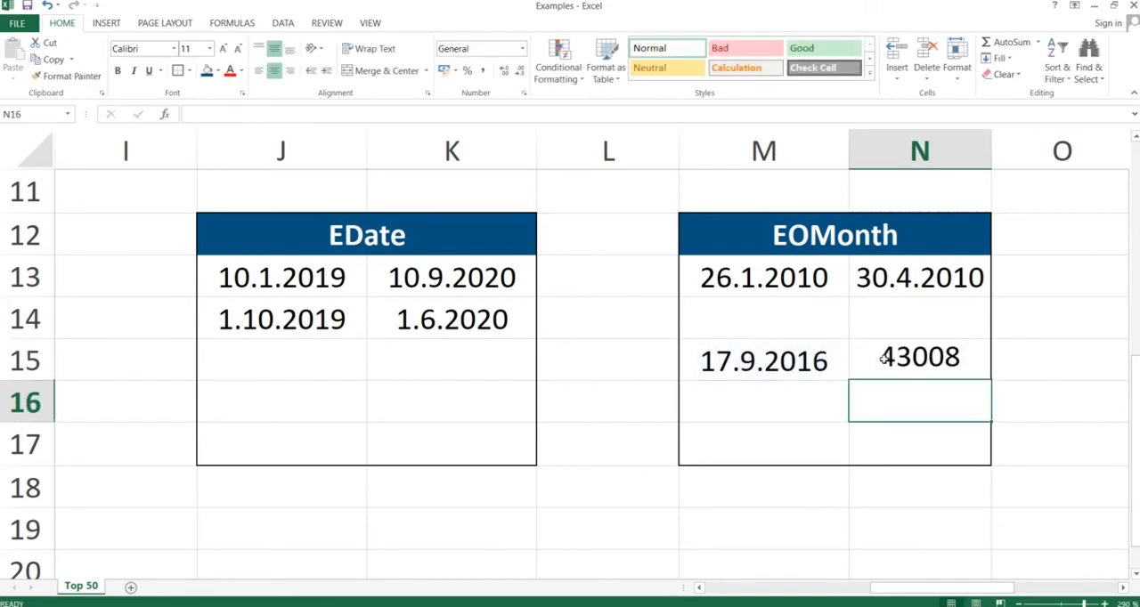
- Format the EOMONTH result in cell N15 as a Short Date
click(902, 358)
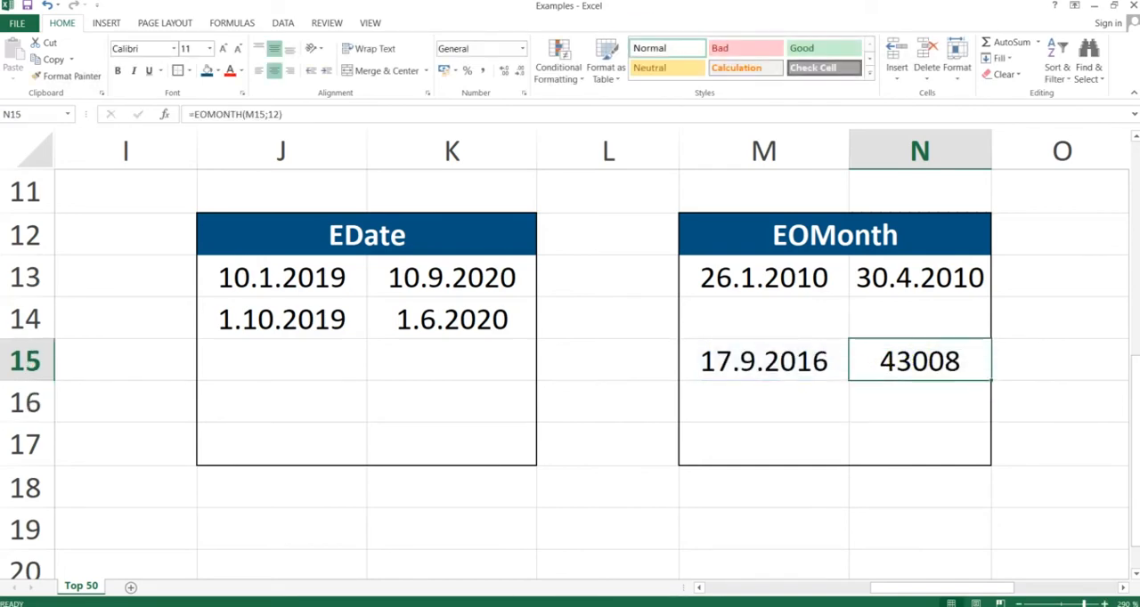
click(522, 49)
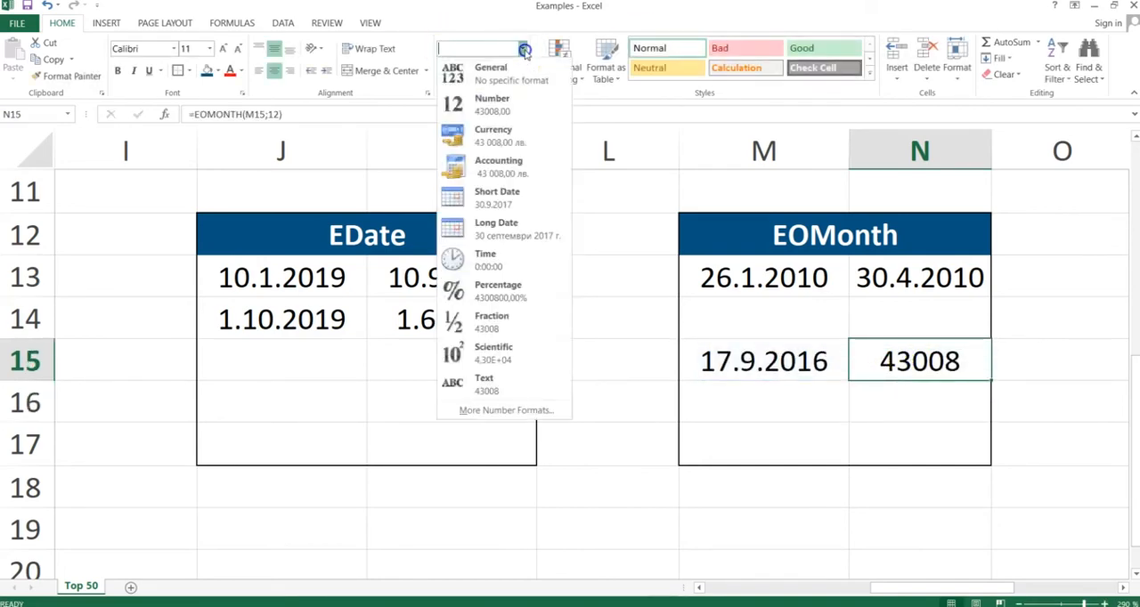
click(482, 194)
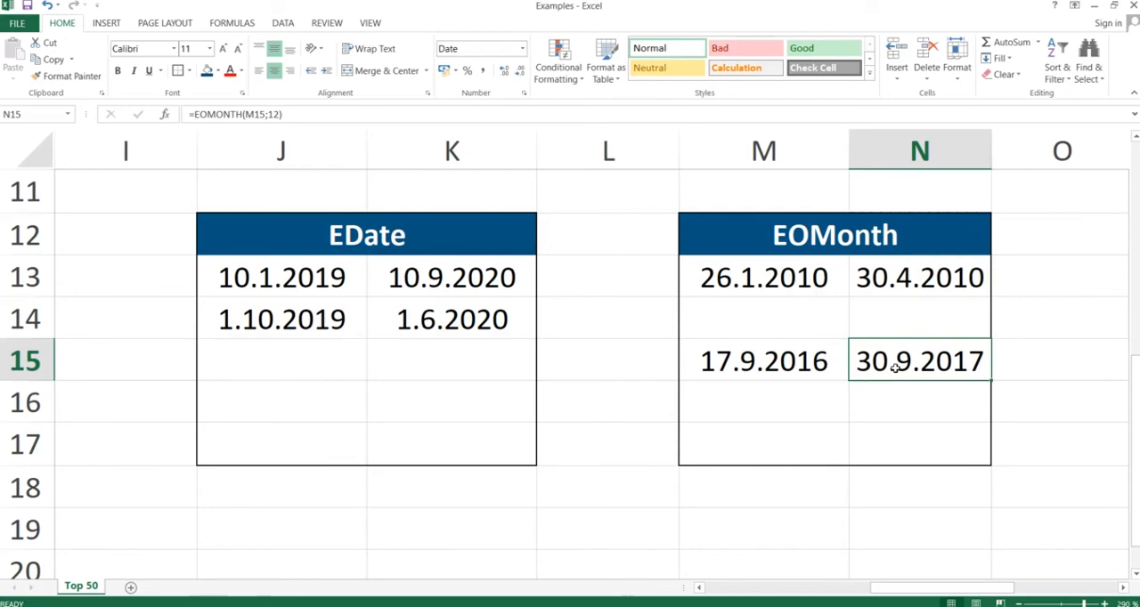
- Switch to the PowerPoint slide show, advance it to the Workday slide, and return to the Excel workbook
key(alt+Tab)
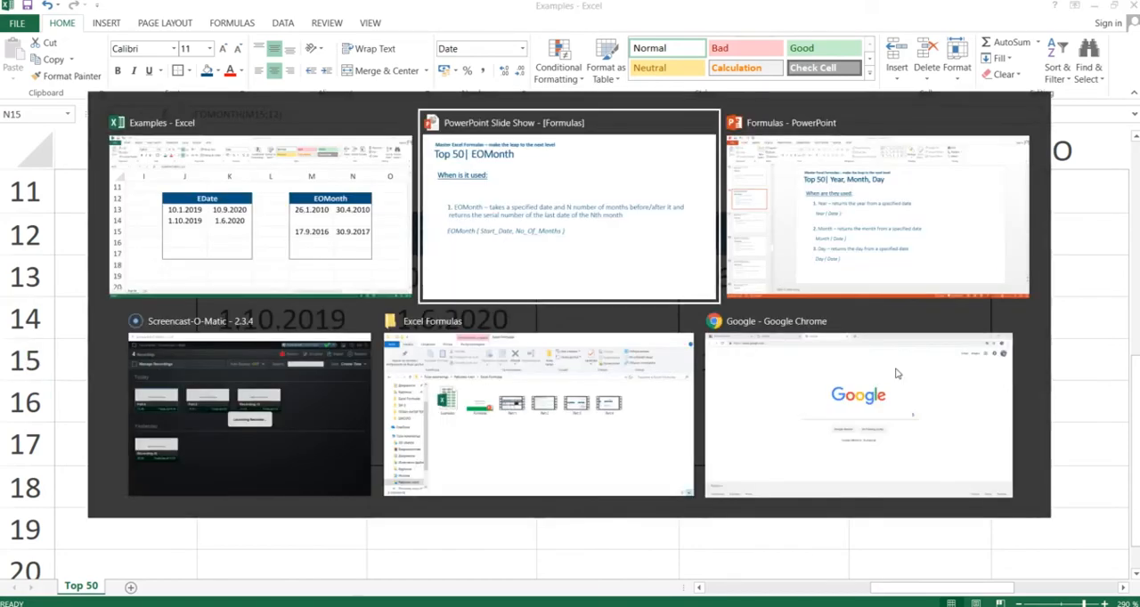
key(Right)
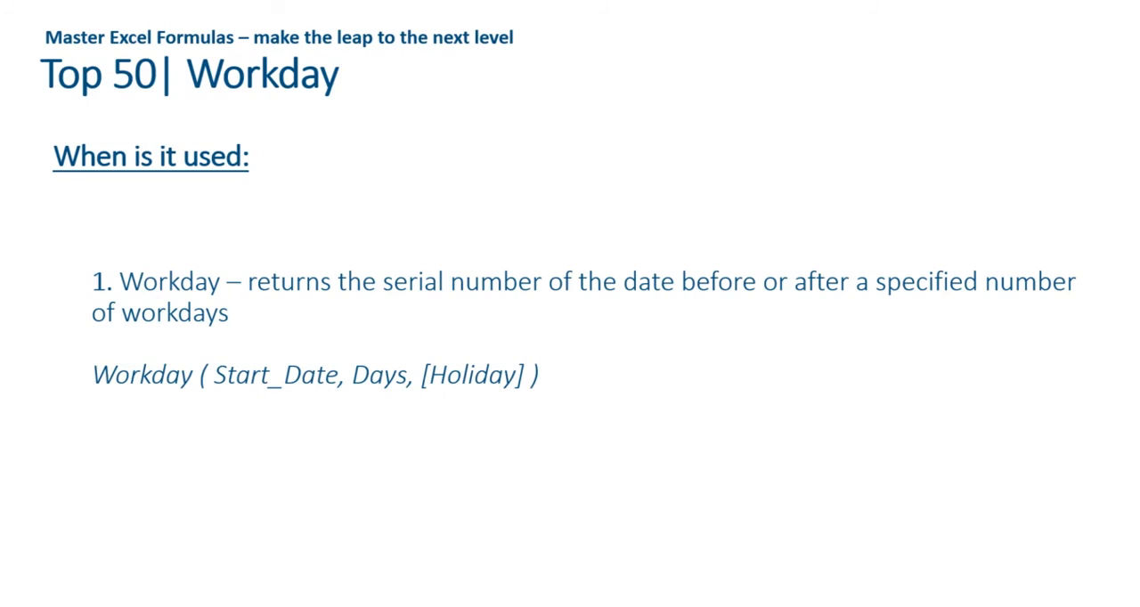
key(alt+Tab)
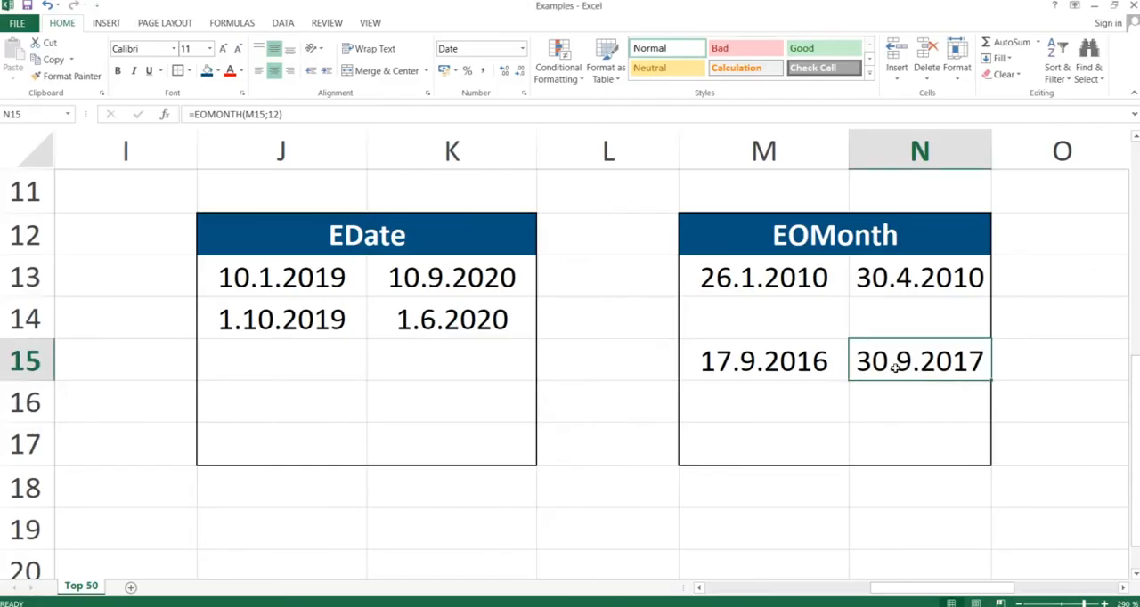
- Clear the existing content of cell Q13 in the Workday table
key(Right)
key(Right)
key(Right)
key(Left)
key(Up)
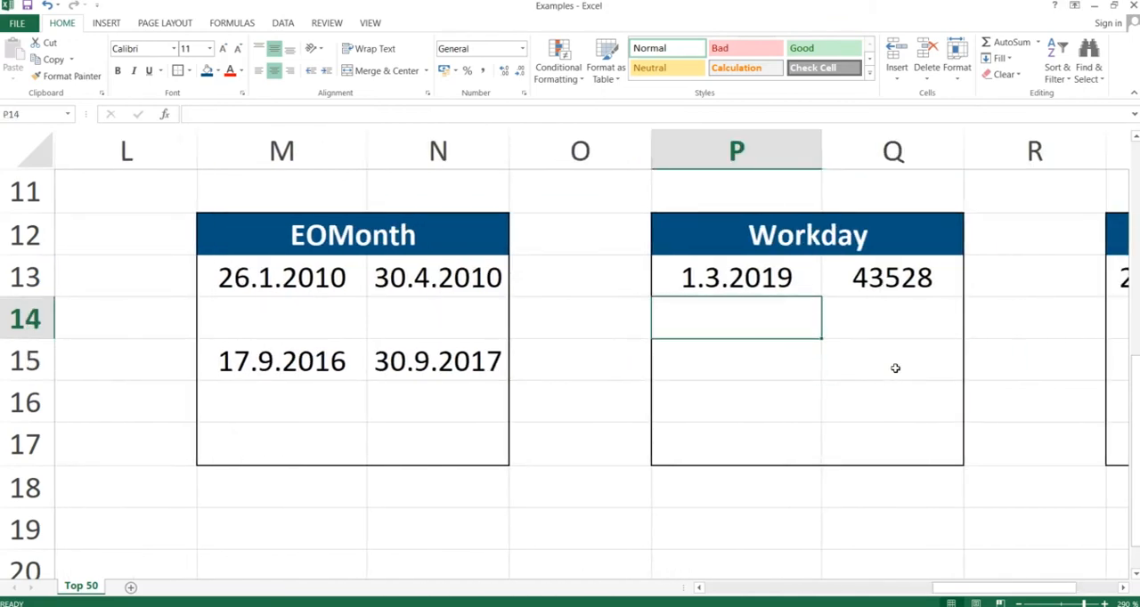
key(Right)
key(Up)
key(Delete)
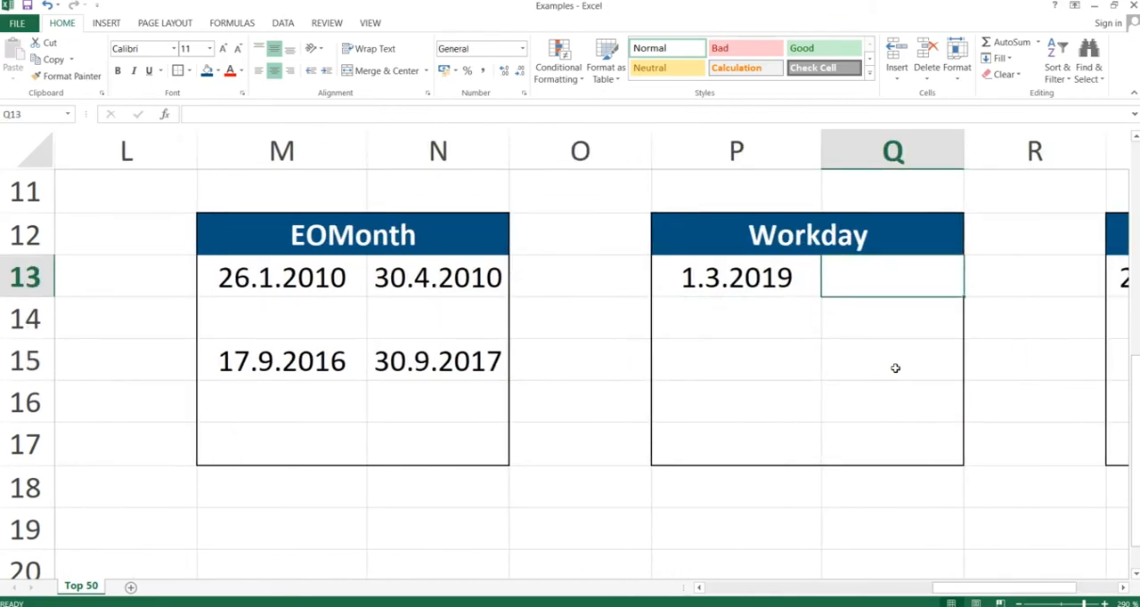
- Enter =WORKDAY(P13;1) in cell Q13 to get the date one workday after the start date
text(=work)
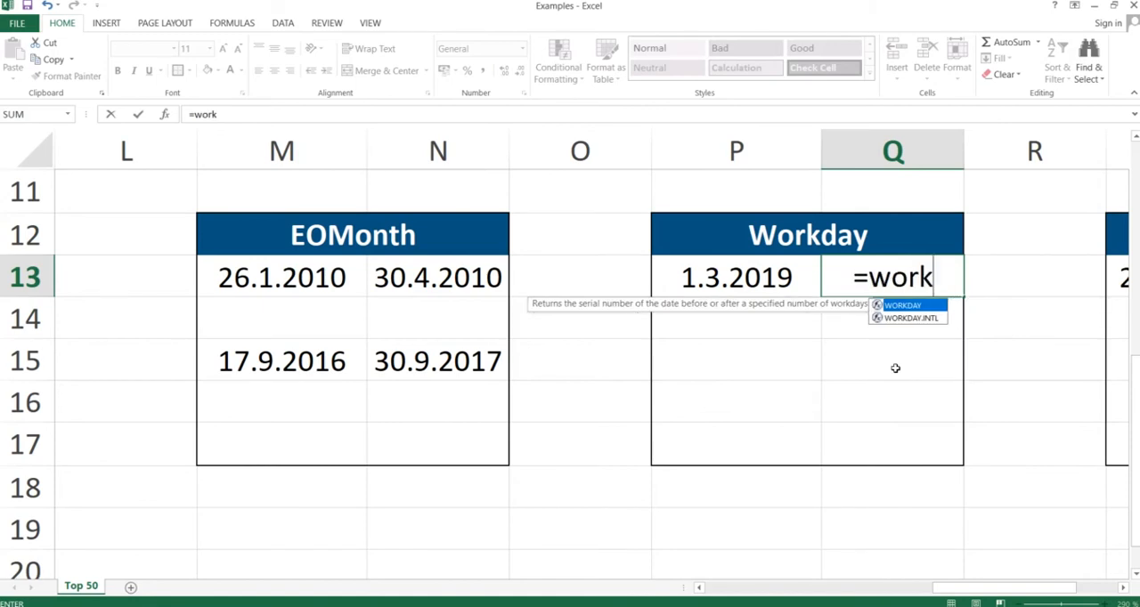
text(day()
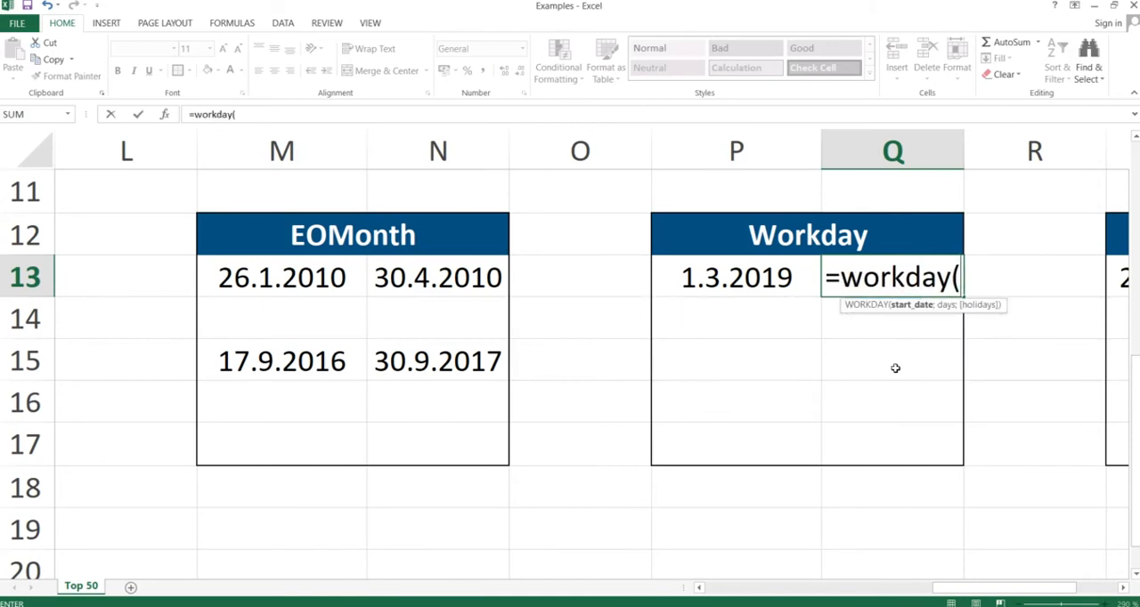
key(Left)
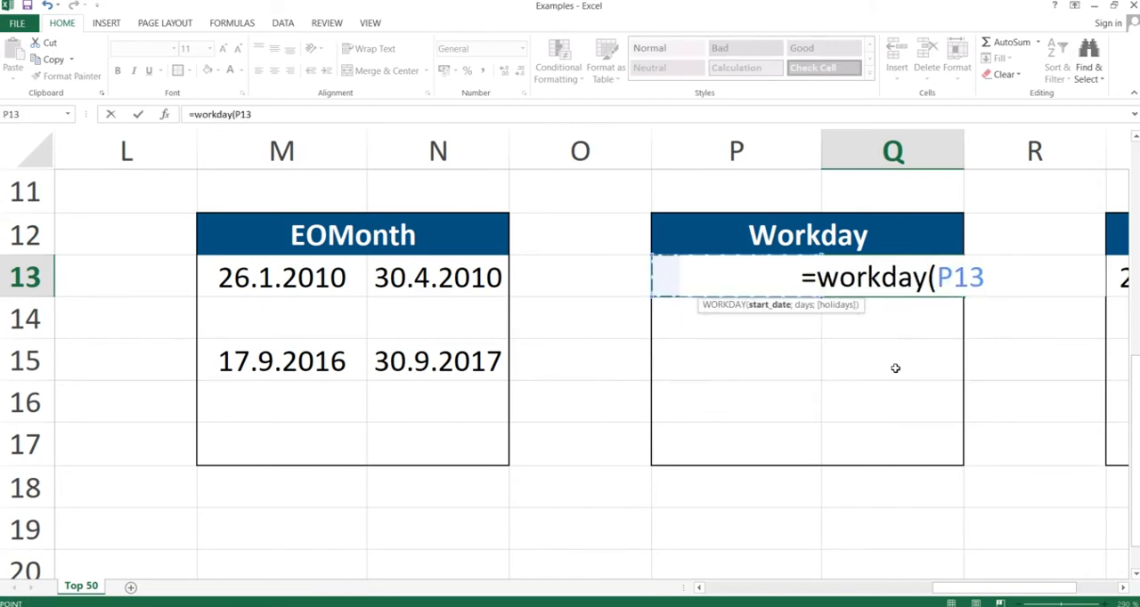
text(;)
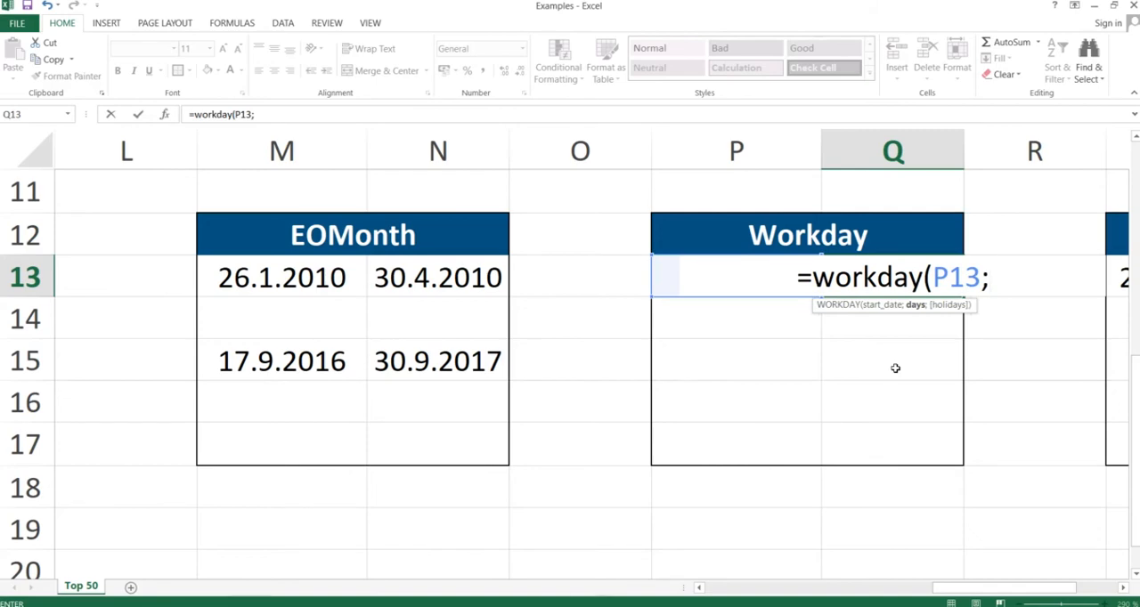
text(1)
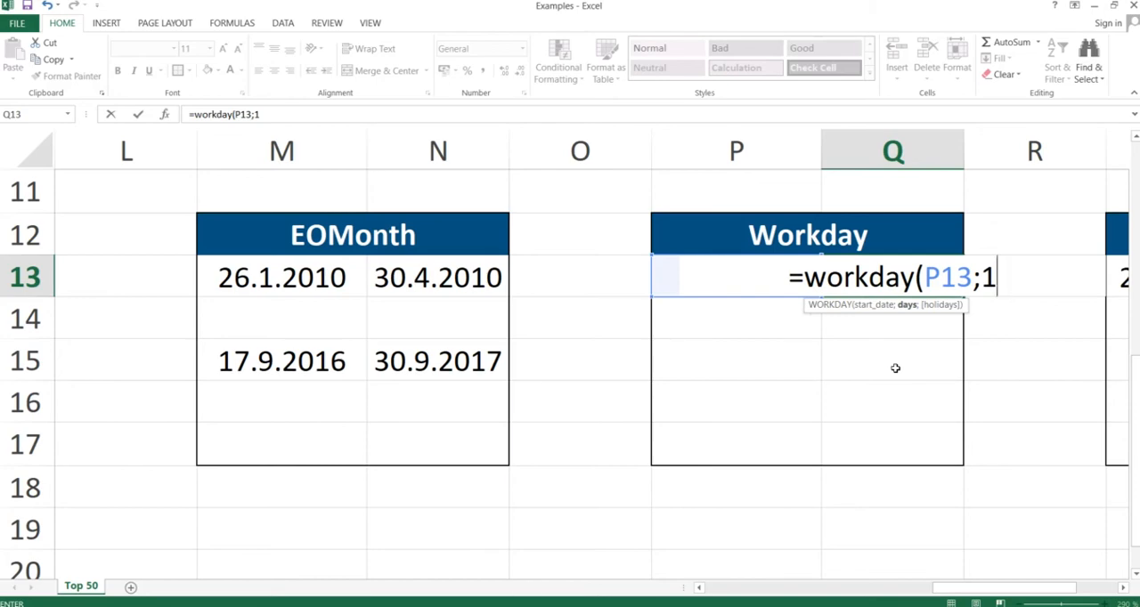
text())
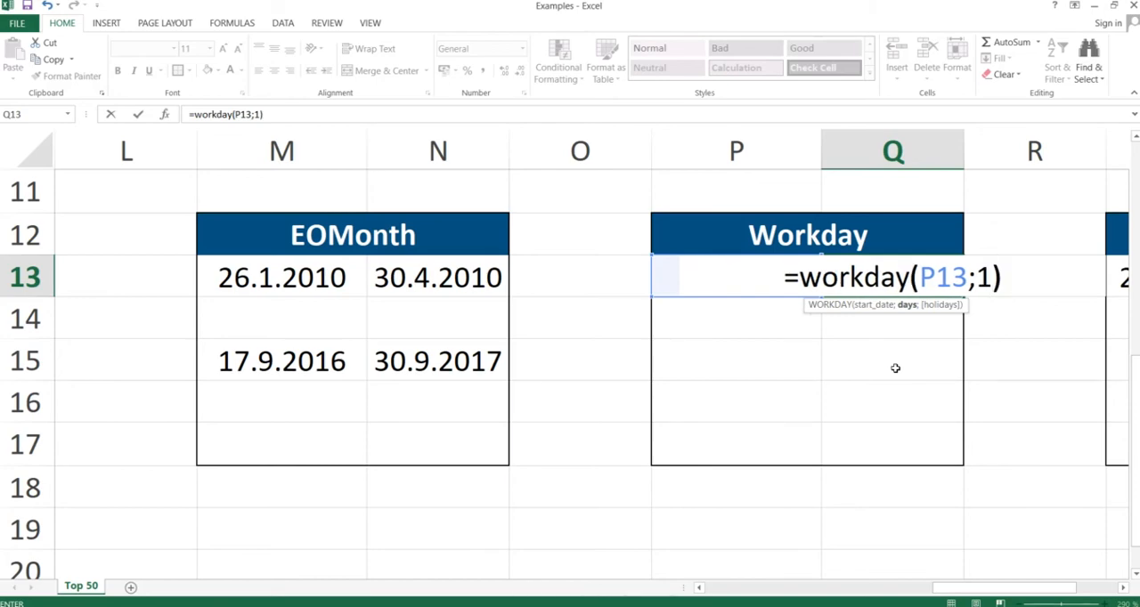
key(Return)
- Format the WORKDAY result in cell Q13 as a Short Date
key(Up)
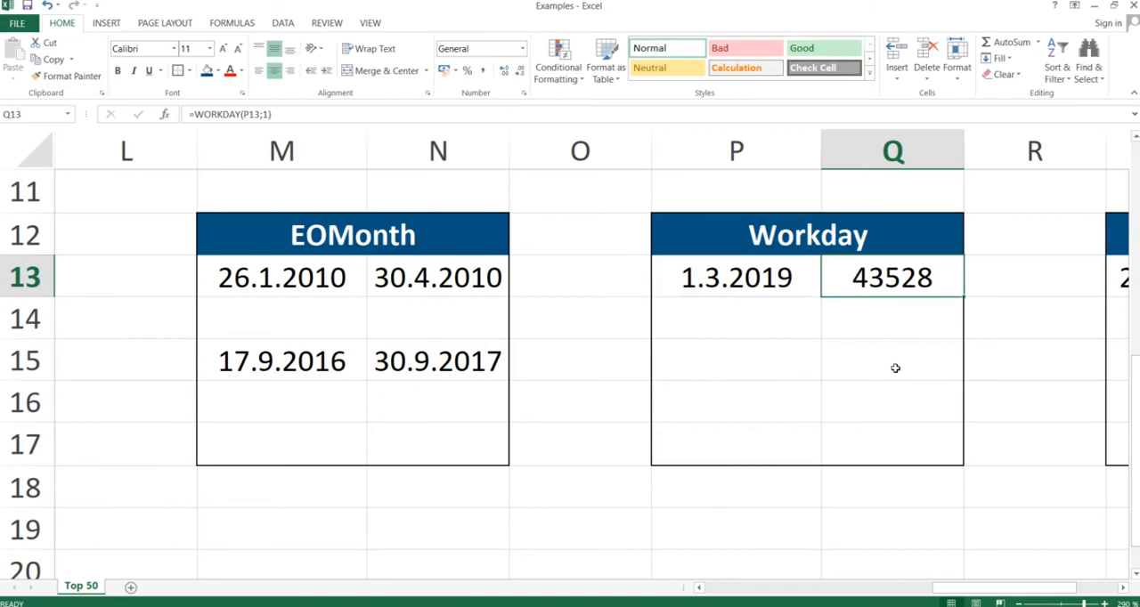
click(521, 48)
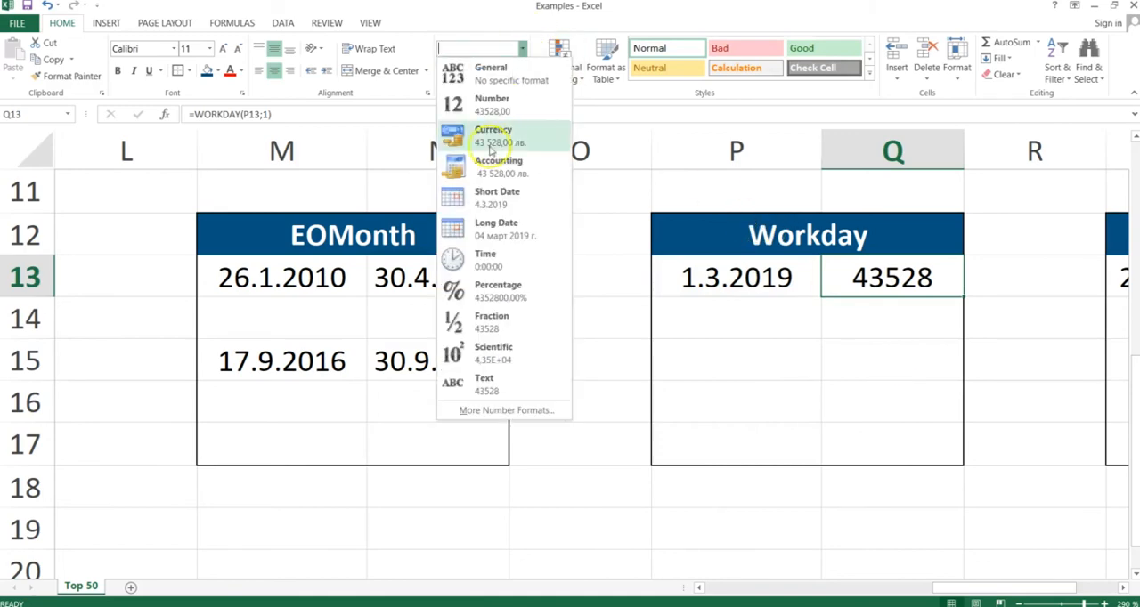
click(481, 194)
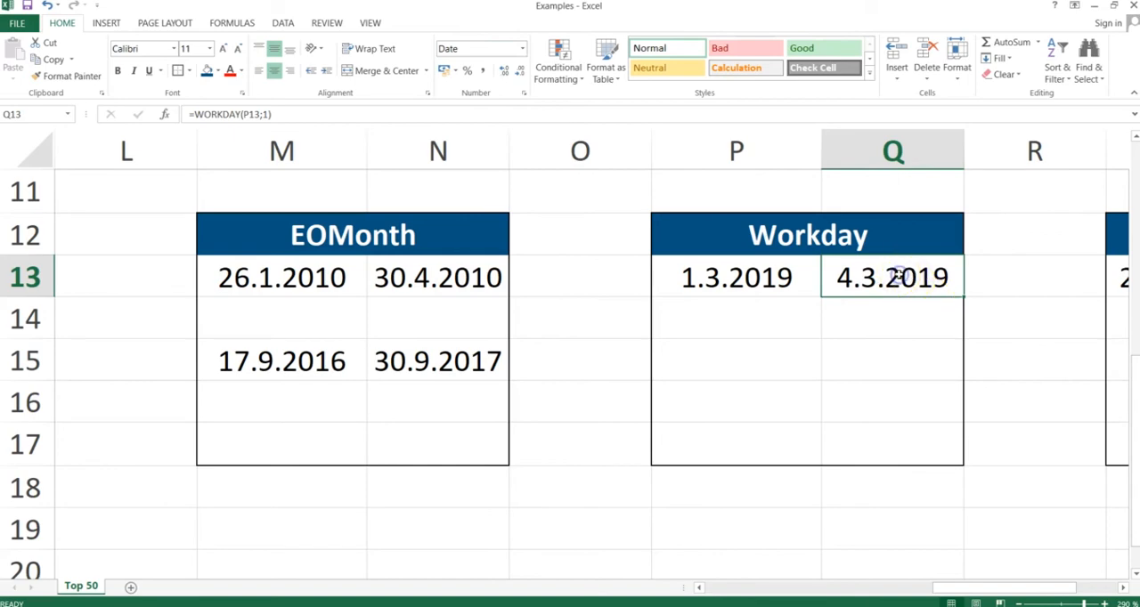
- Compare the start date in P13 with the WORKDAY result in Q13 and examine the days argument of its formula
key(Left)
key(Right)
key(Left)
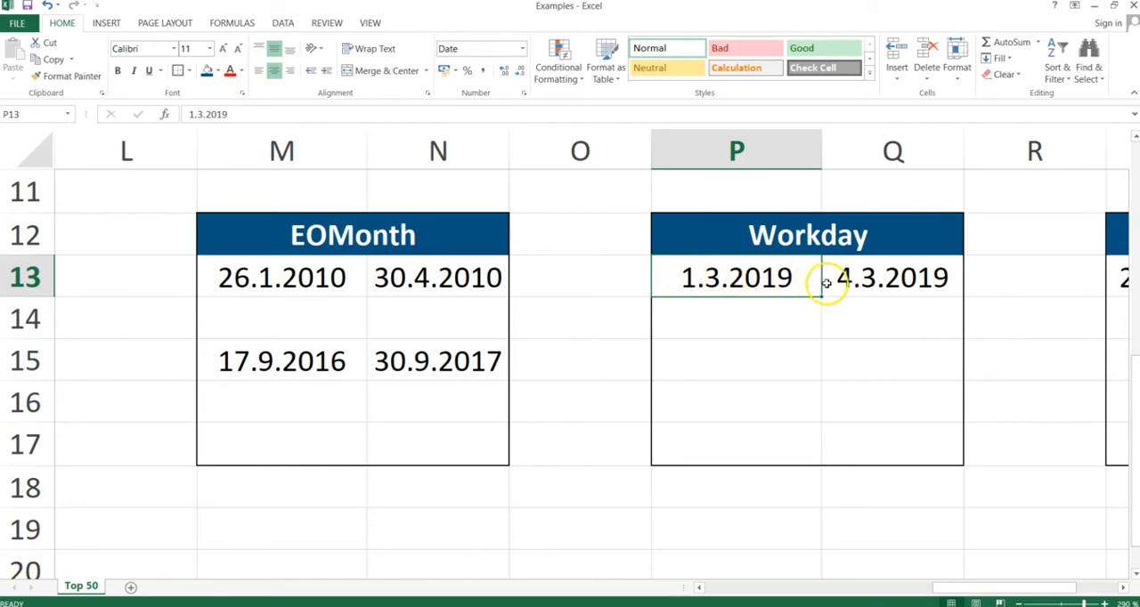
double_click(855, 280)
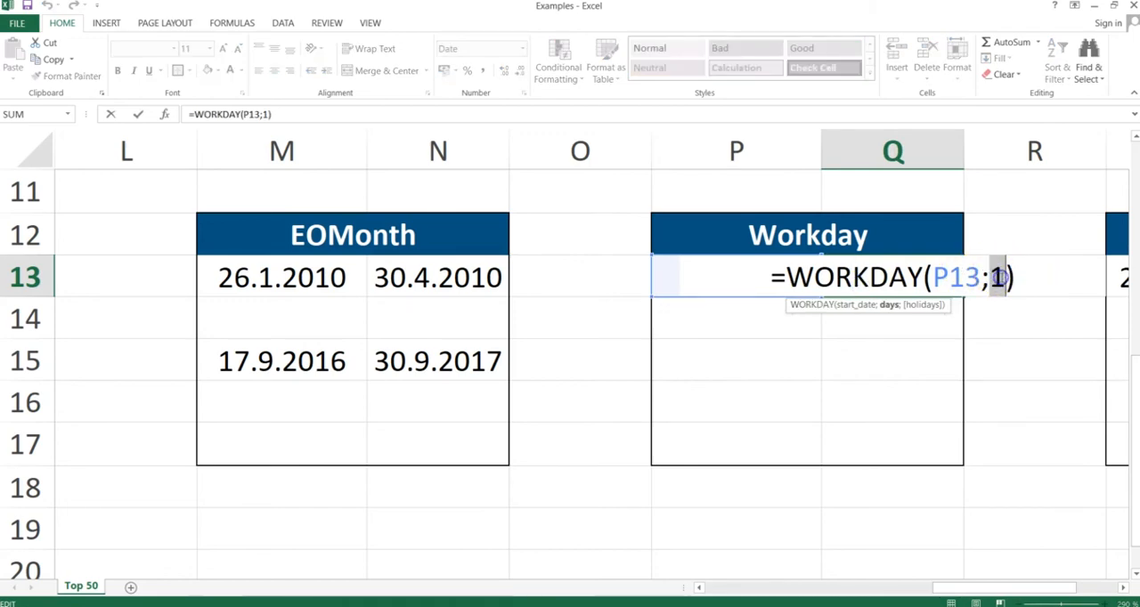
key(Return)
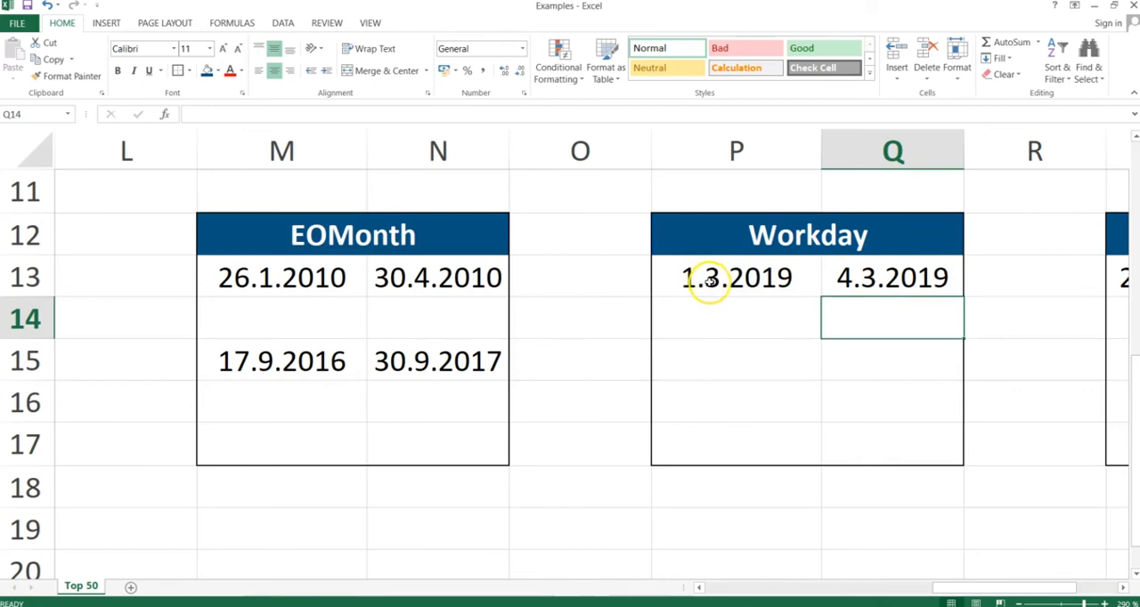
click(698, 280)
double_click(893, 279)
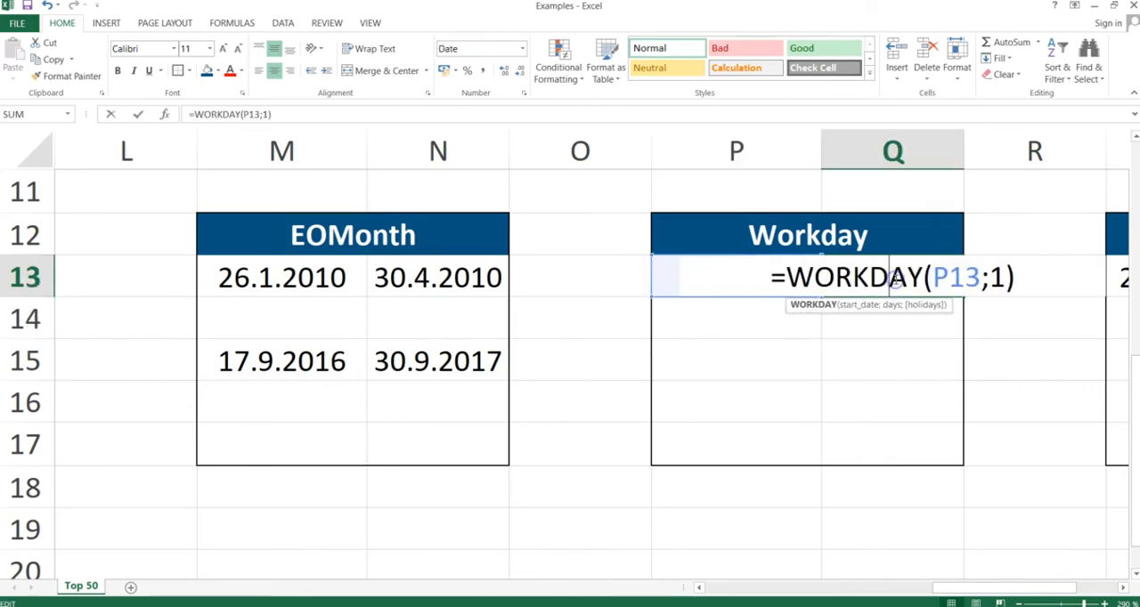
double_click(996, 277)
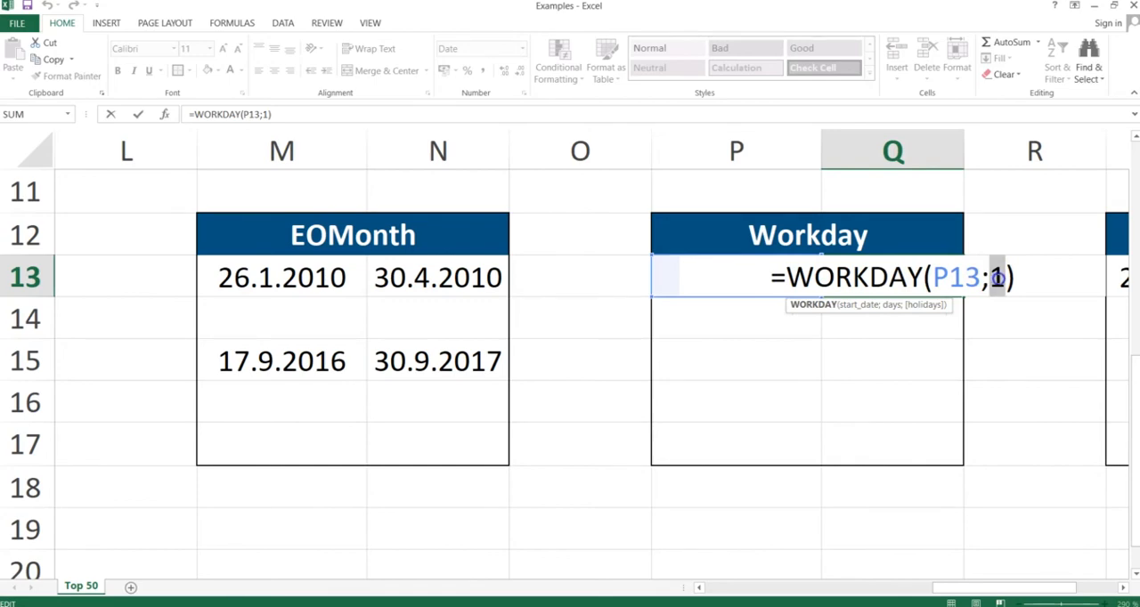
text(1)
key(Return)
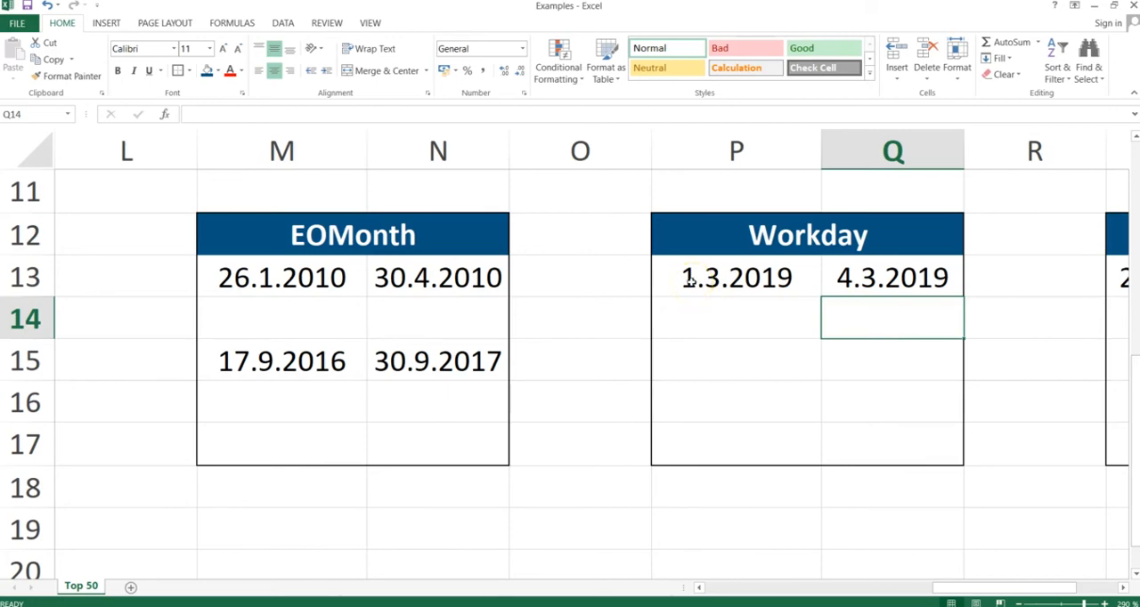
- Switch to the PowerPoint slide show, advance it to the Yearfrac slide, and return to the Excel workbook
click(919, 276)
key(alt+Tab)
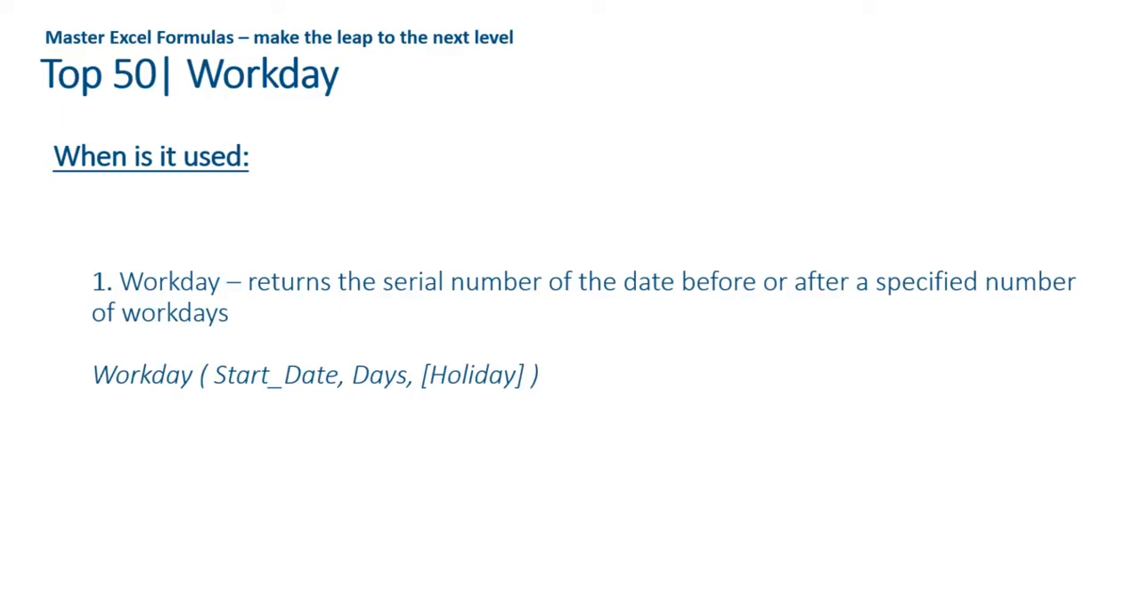
key(Right)
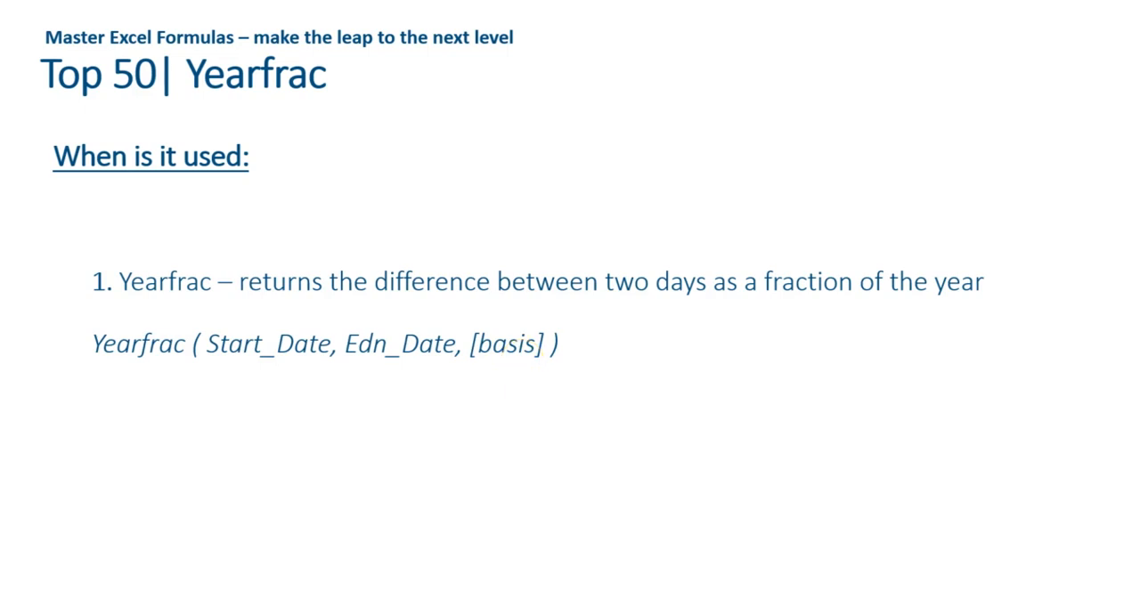
key(alt+Tab)
- Begin a YEARFRAC formula in cell T13 with S13 as the start date and S15 as the end date
key(Right)
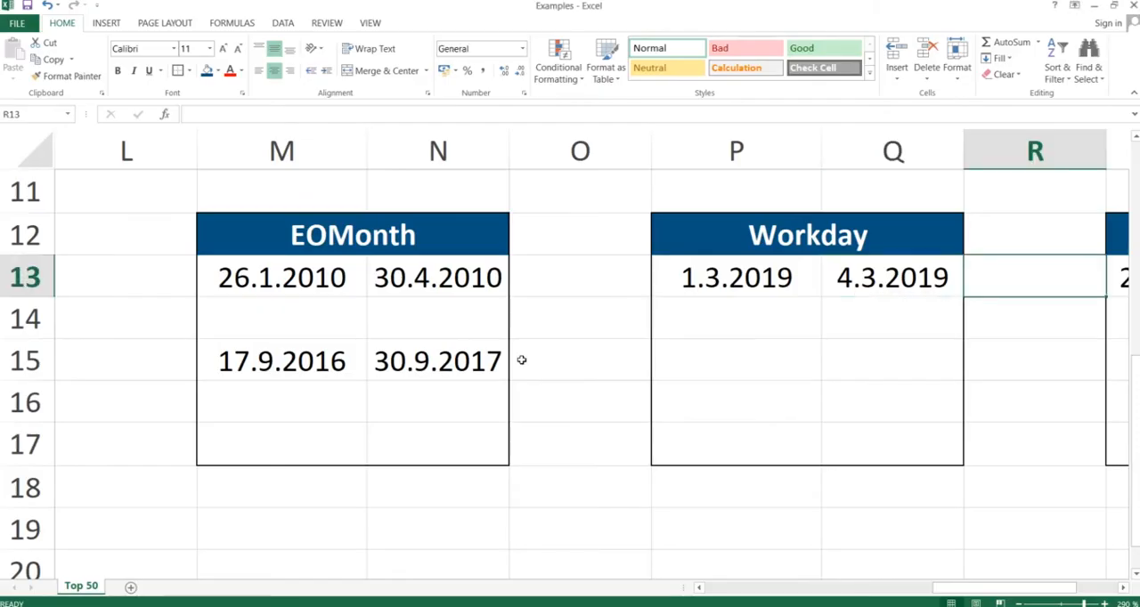
key(Right)
key(Right)
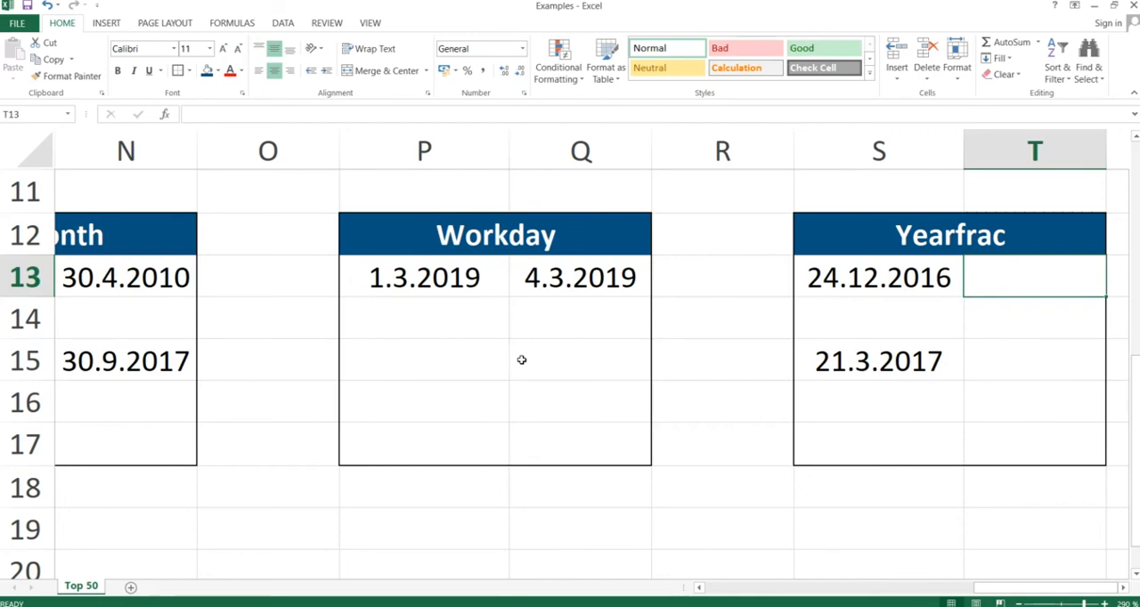
key(F2)
text(=)
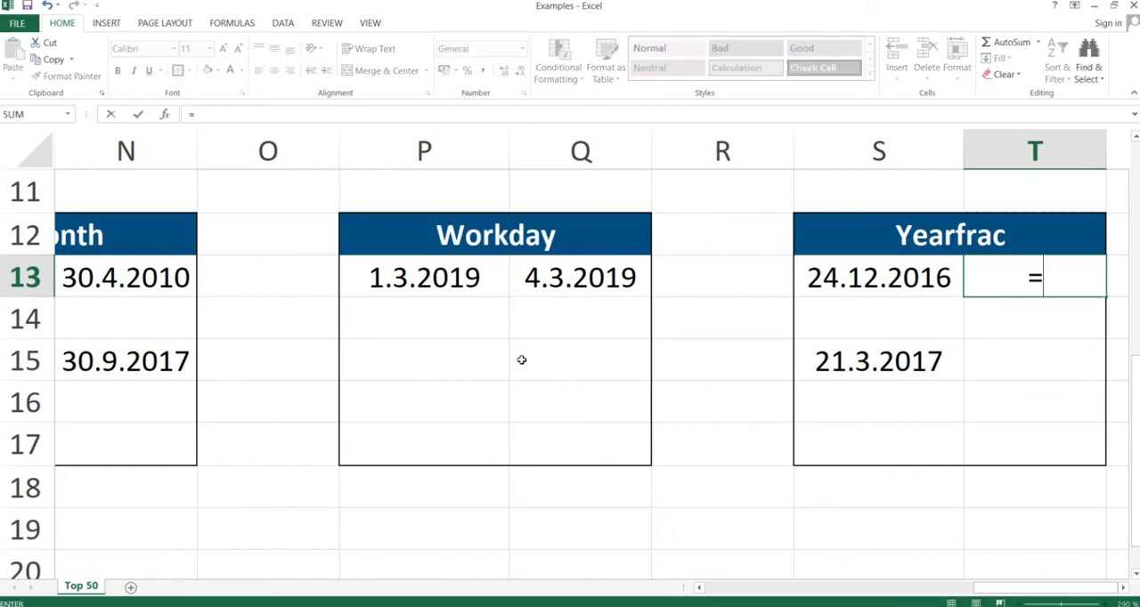
text(yearfrac()
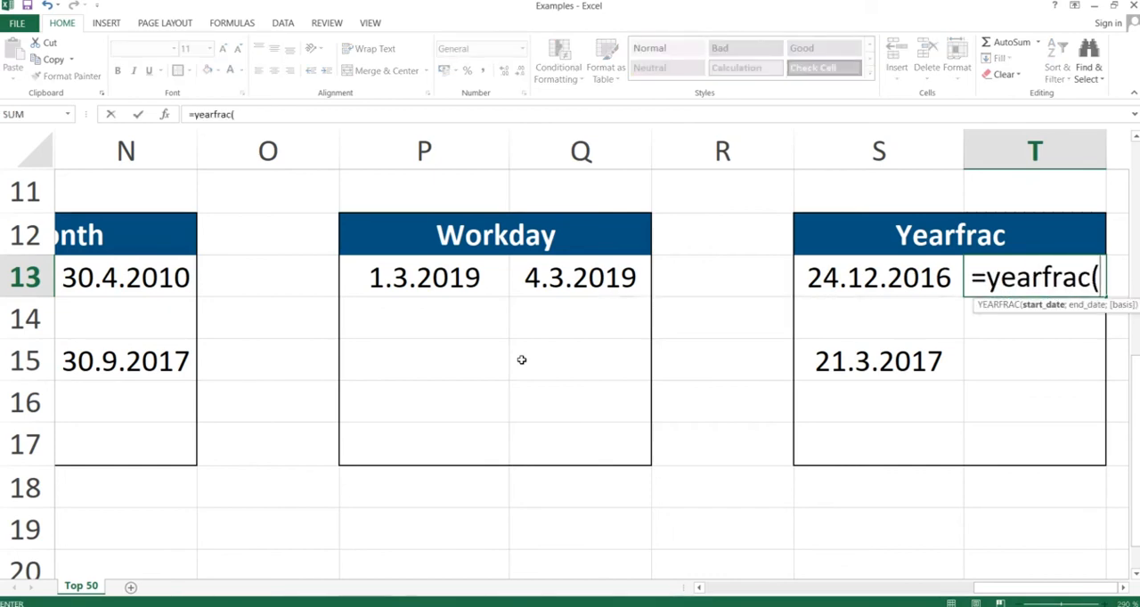
key(Left)
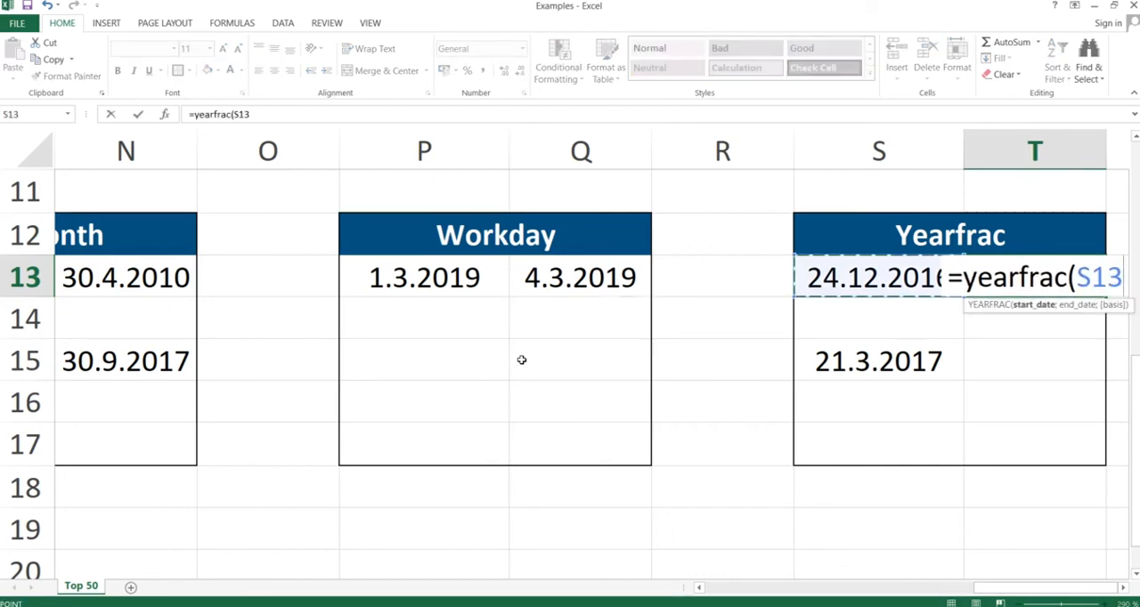
text(;)
key(Left)
key(Down)
key(Down)
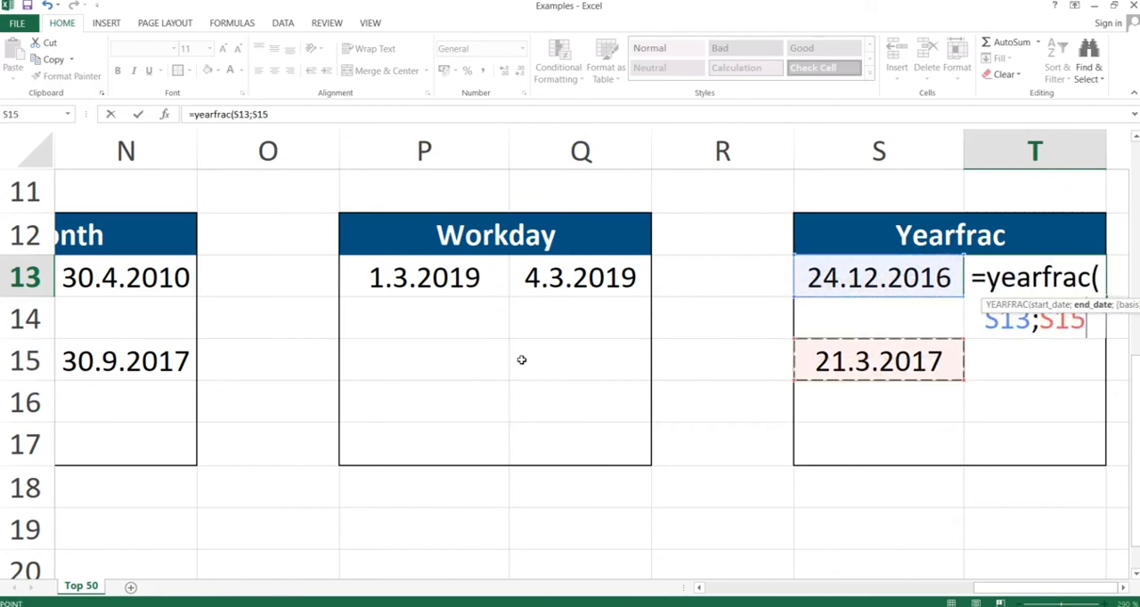
- Complete the YEARFRAC formula in T13 with day count basis 3 - Actual/365
text(;)
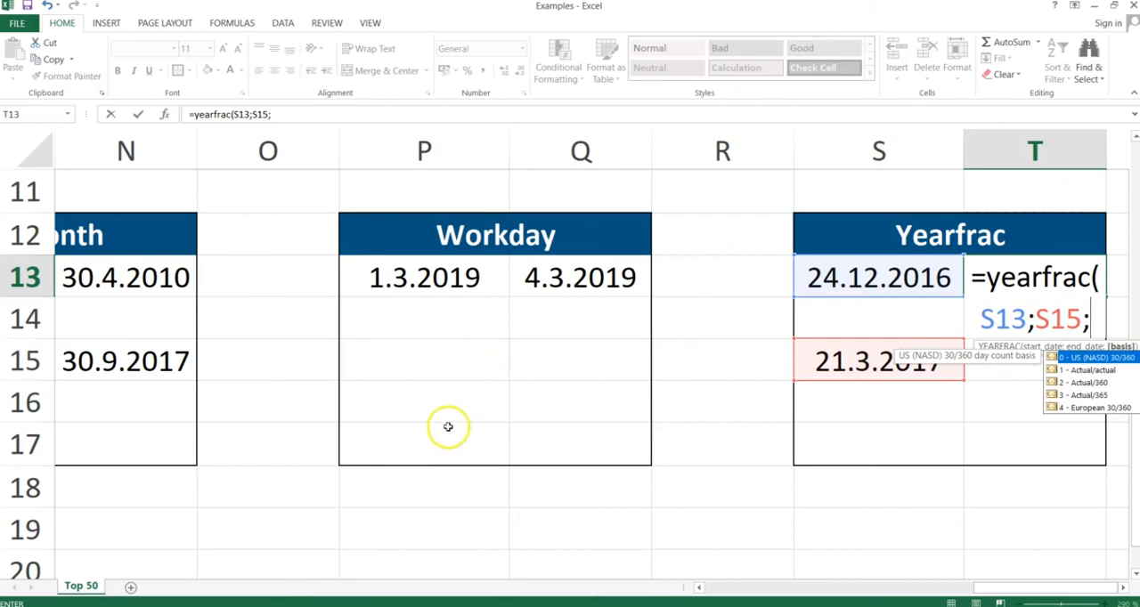
click(1085, 397)
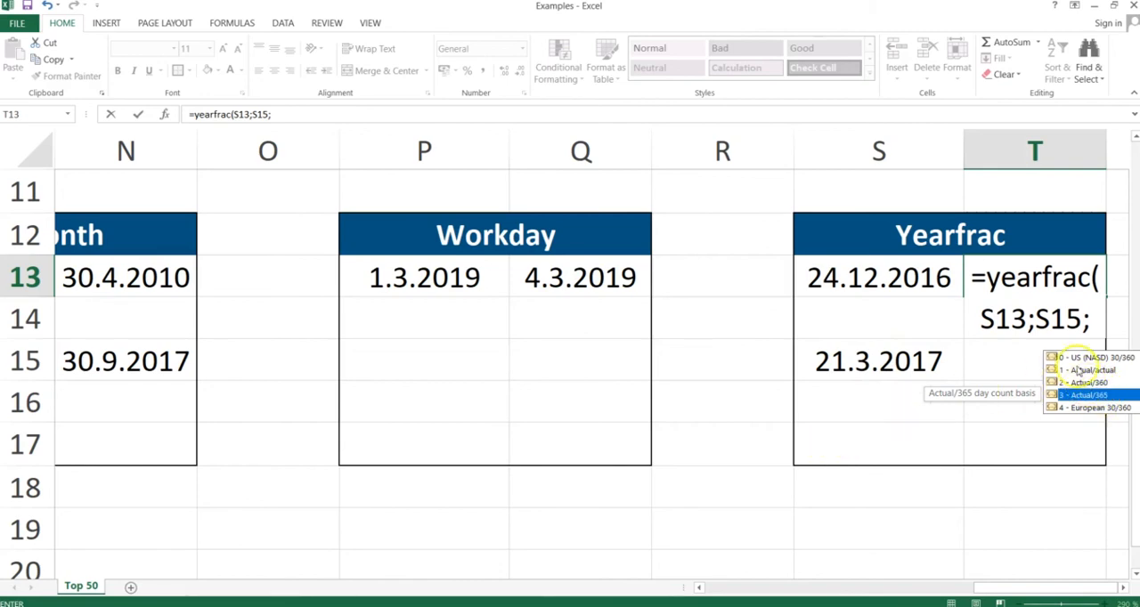
double_click(1084, 394)
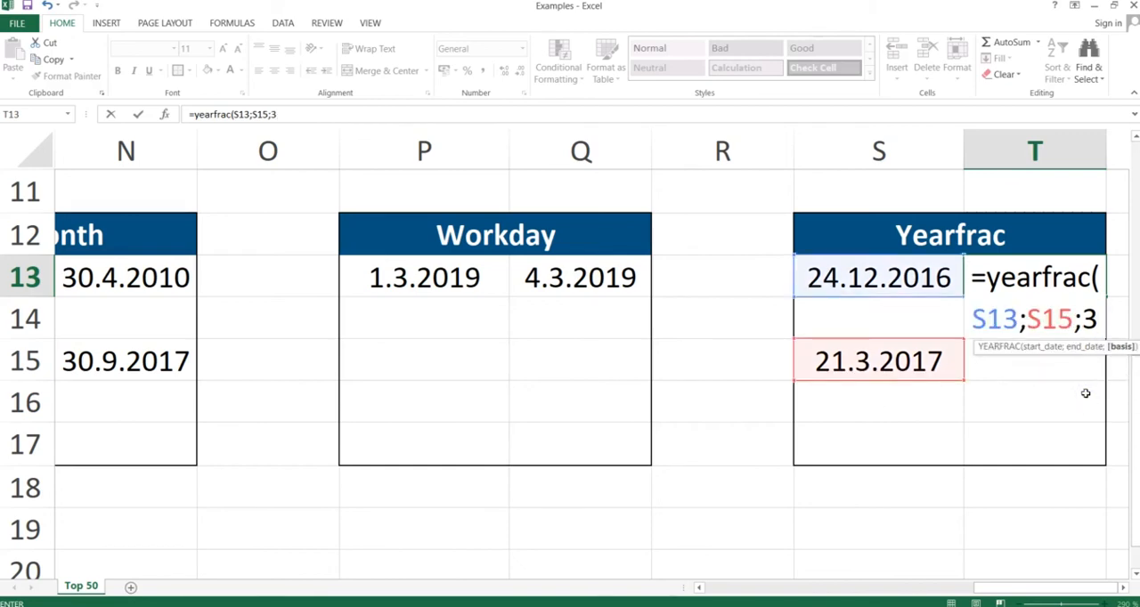
text())
key(Return)
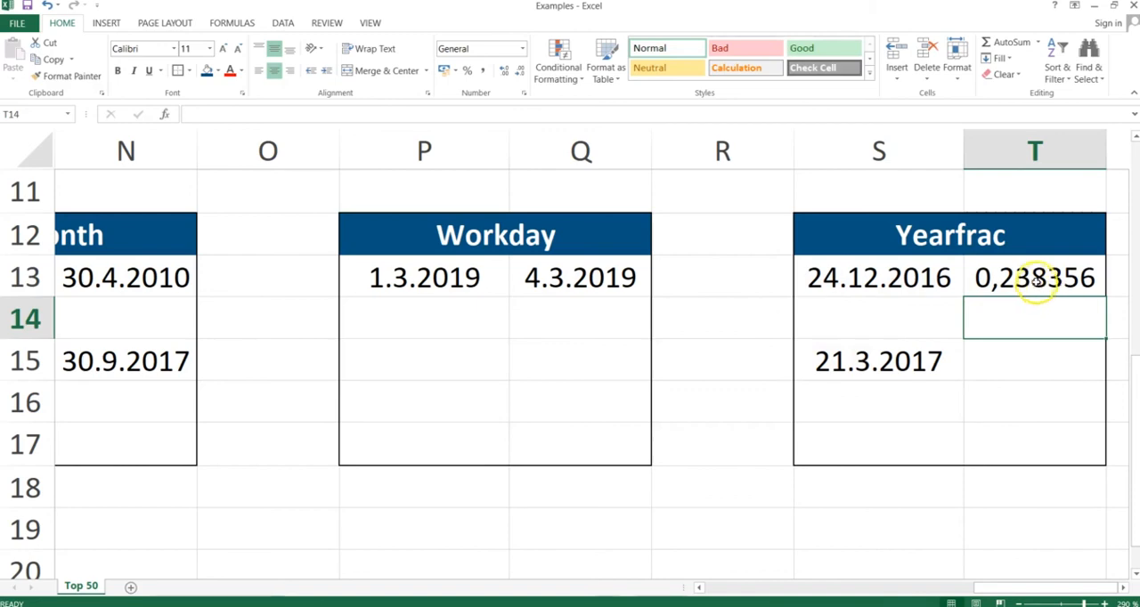
- Review the YEARFRAC formula and result in T13, and switch to the PowerPoint slide show to advance past the Yearfrac slide
click(1033, 280)
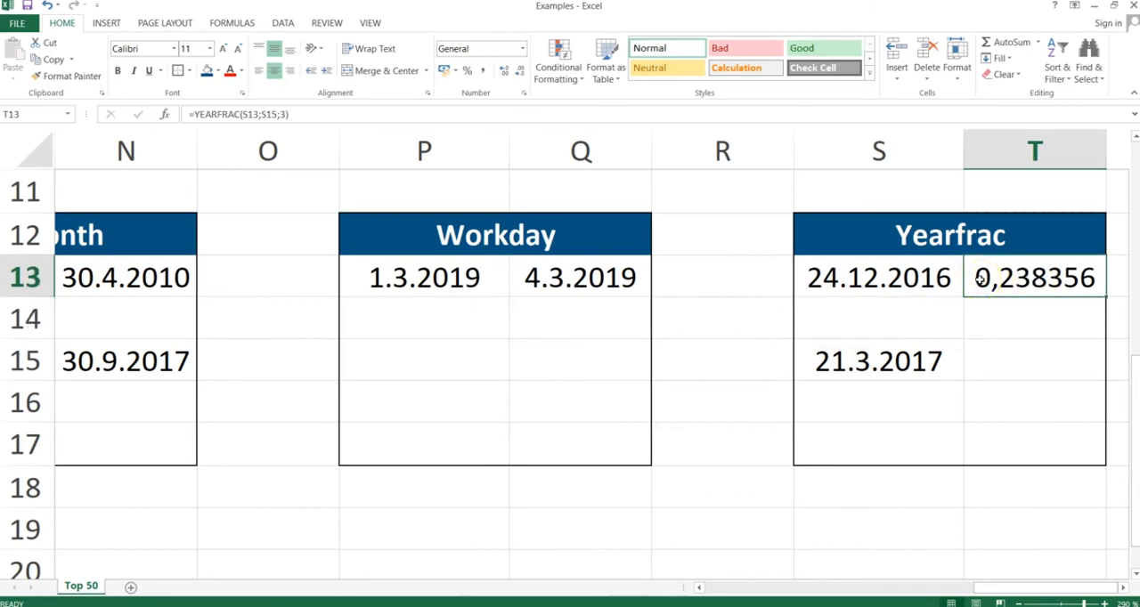
click(1028, 283)
key(alt+Tab)
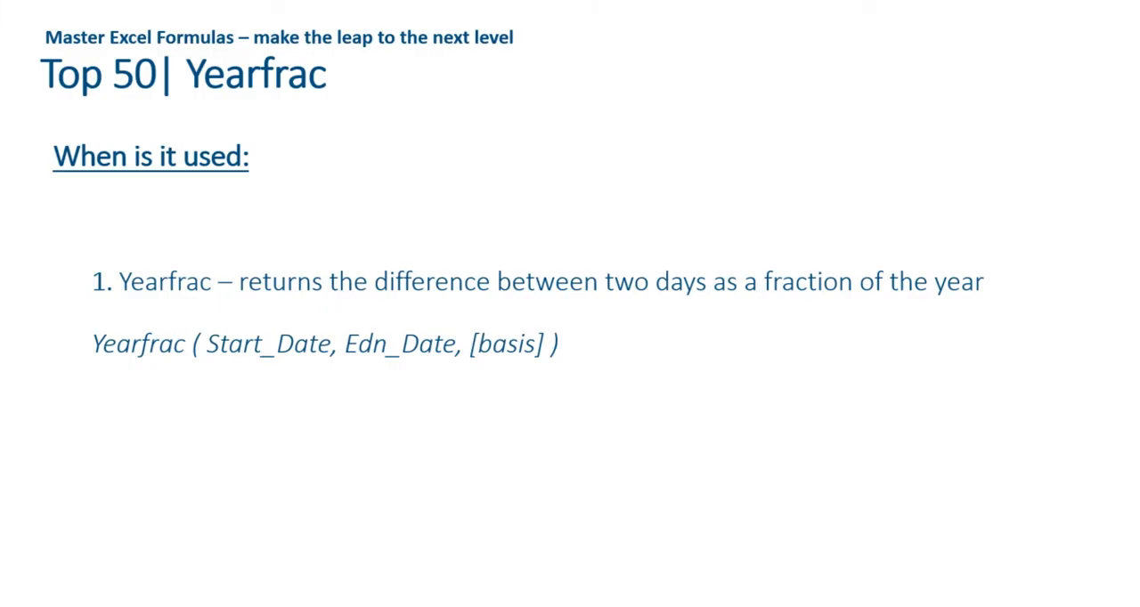
key(Right)
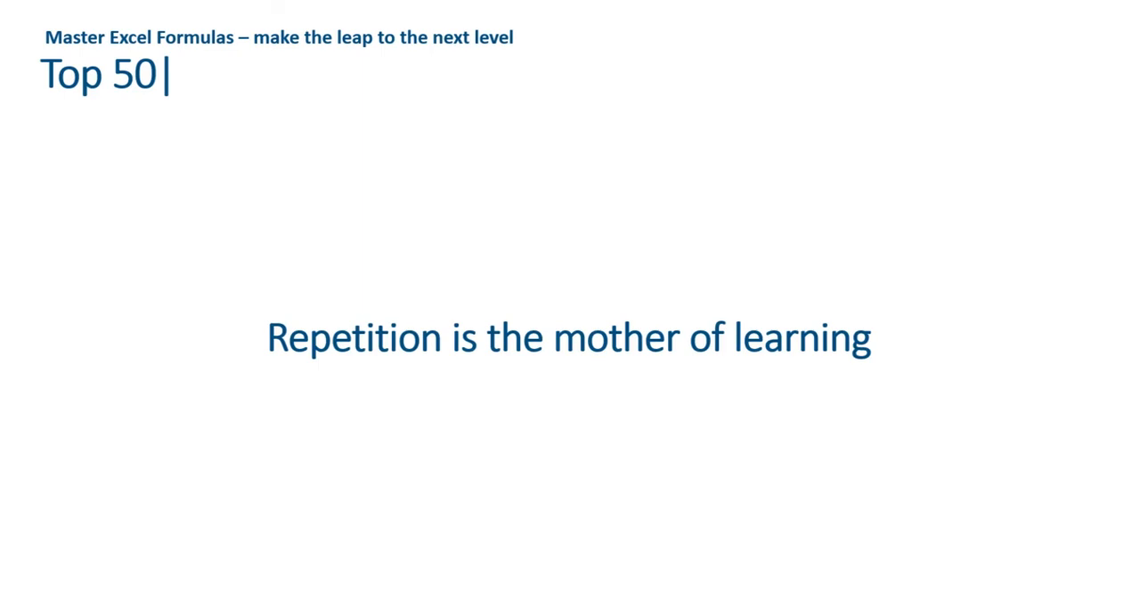